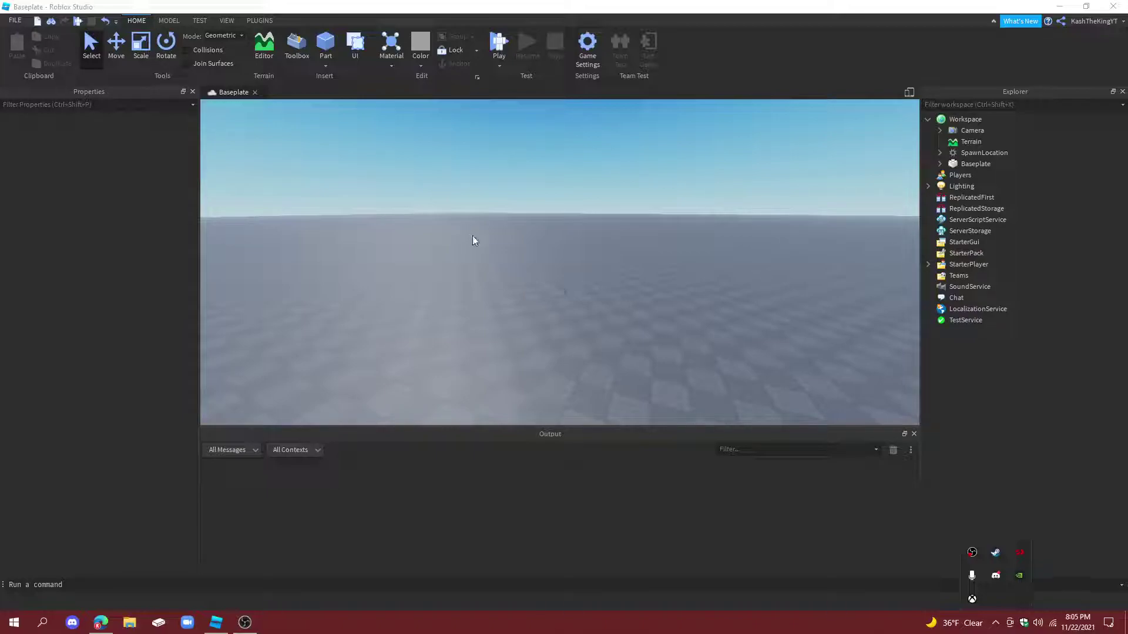
Insert an R15 Block Rig into the workspace with the Rig Builder
{"action": "right_click_drag", "start_coordinate": [481, 245], "coordinate": [446, 216]}
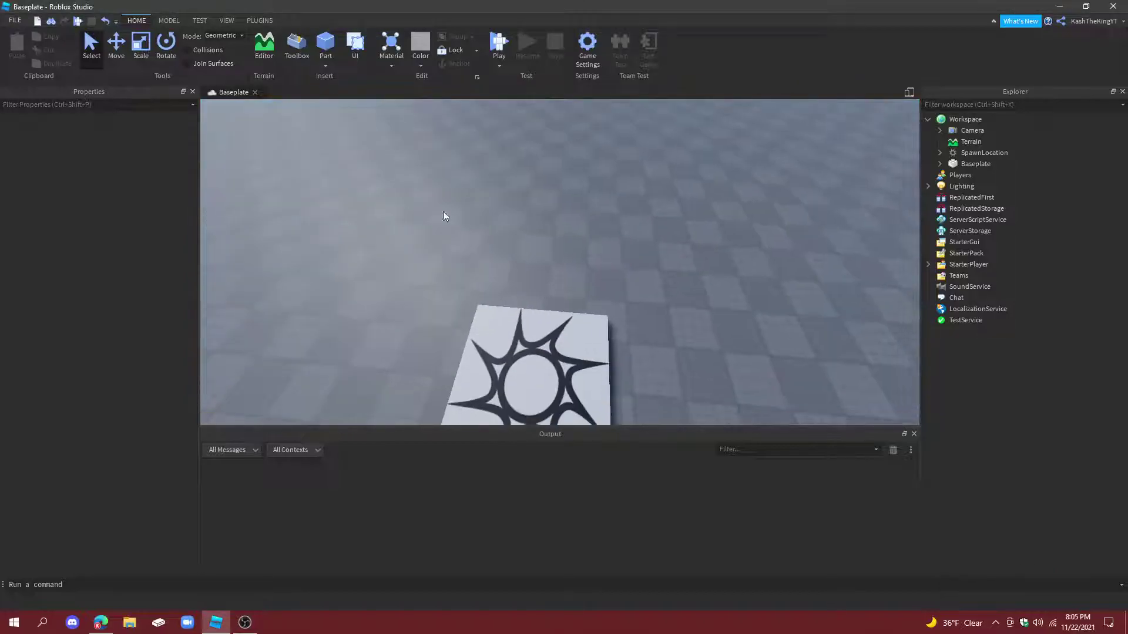
{"action": "left_click", "coordinate": [261, 21]}
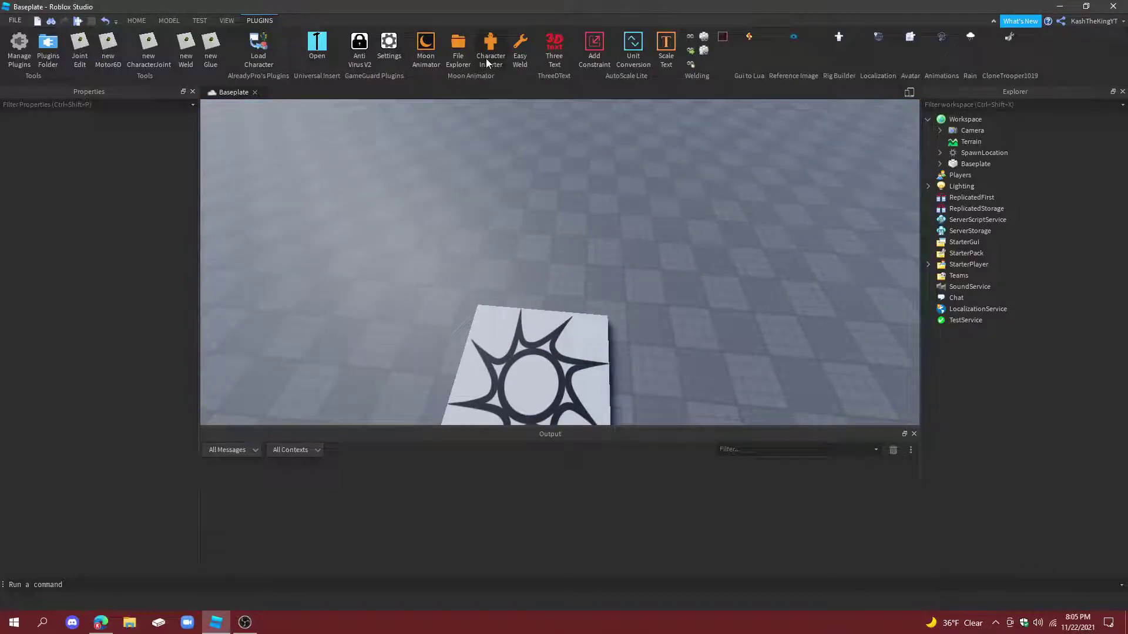
{"action": "left_click", "coordinate": [837, 40]}
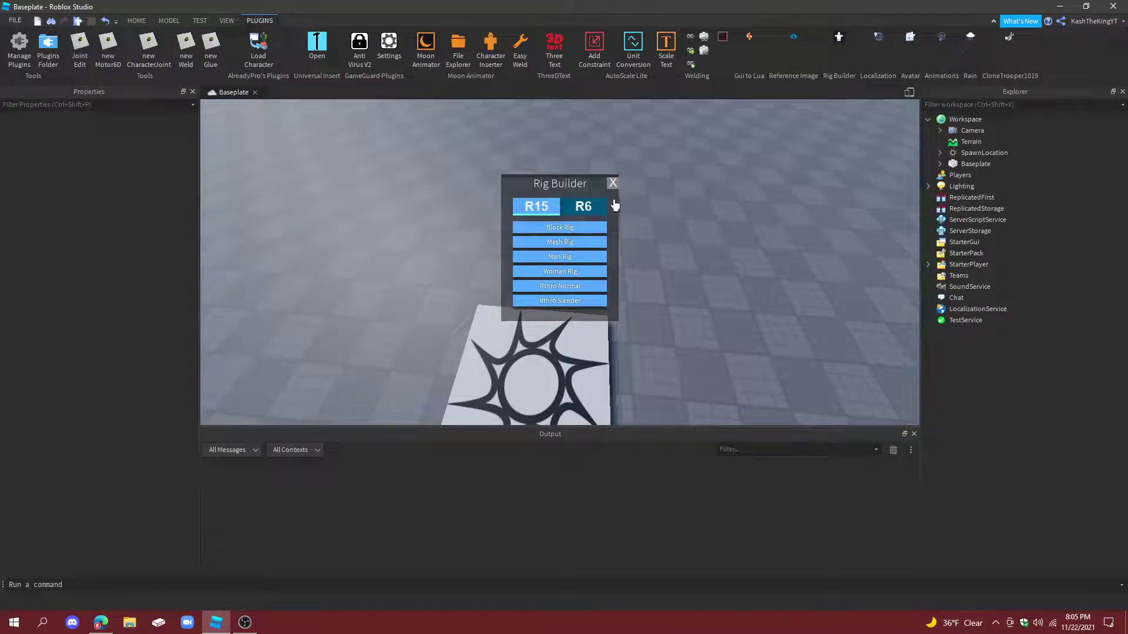
{"action": "left_click", "coordinate": [579, 229]}
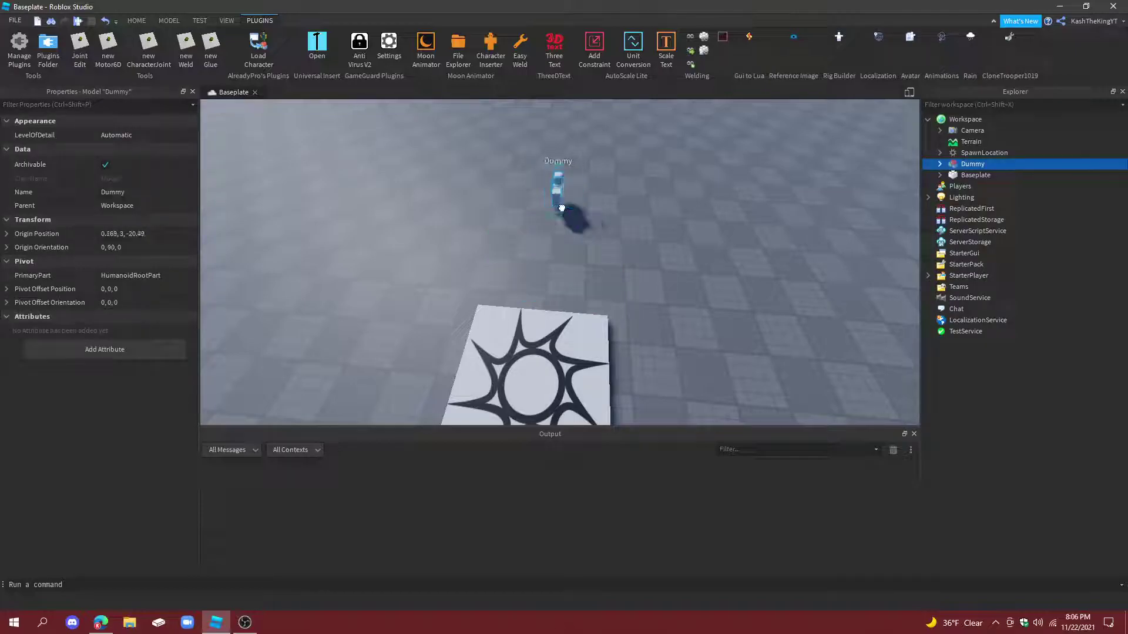
{"action": "left_click", "coordinate": [602, 243]}
Open the Animation Editor on the Dummy rig and create an animation named Levitate
{"action": "scroll", "coordinate": [601, 243], "scroll_direction": "up", "scroll_amount": 5}
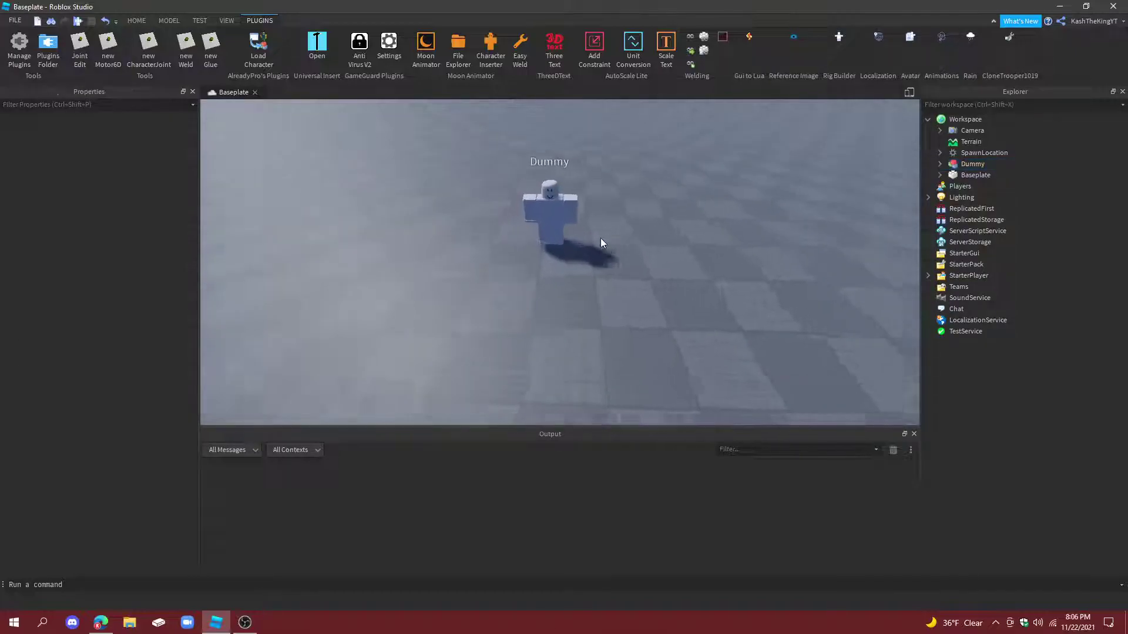
{"action": "scroll", "coordinate": [602, 243], "scroll_direction": "up", "scroll_amount": 3}
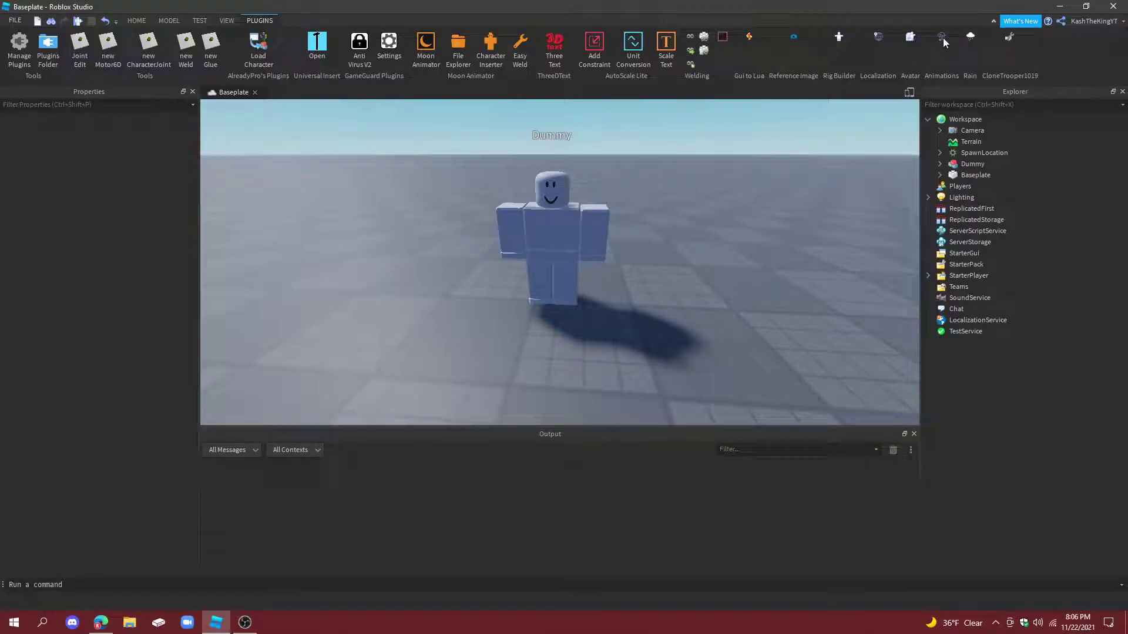
{"action": "left_click", "coordinate": [942, 37]}
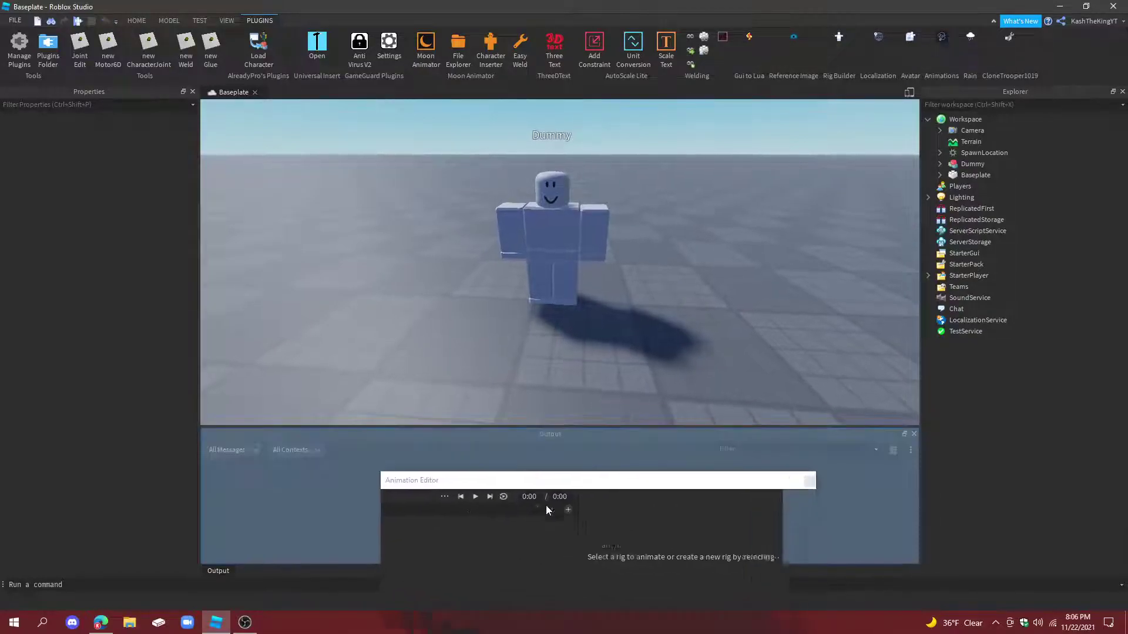
{"action": "scroll", "coordinate": [594, 373], "scroll_direction": "up", "scroll_amount": 3}
{"action": "left_click", "coordinate": [524, 329]}
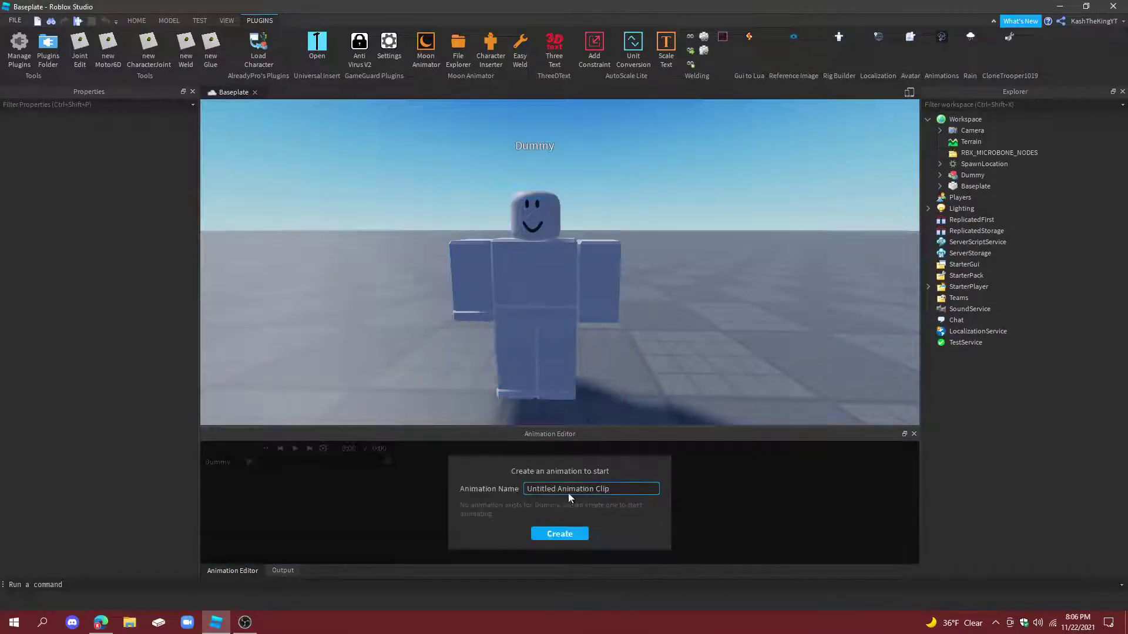
{"action": "left_click_drag", "start_coordinate": [613, 489], "coordinate": [502, 477]}
{"action": "key", "text": "BackSpace"}
{"action": "type", "text": "Levitate"}
{"action": "left_click", "coordinate": [572, 527]}
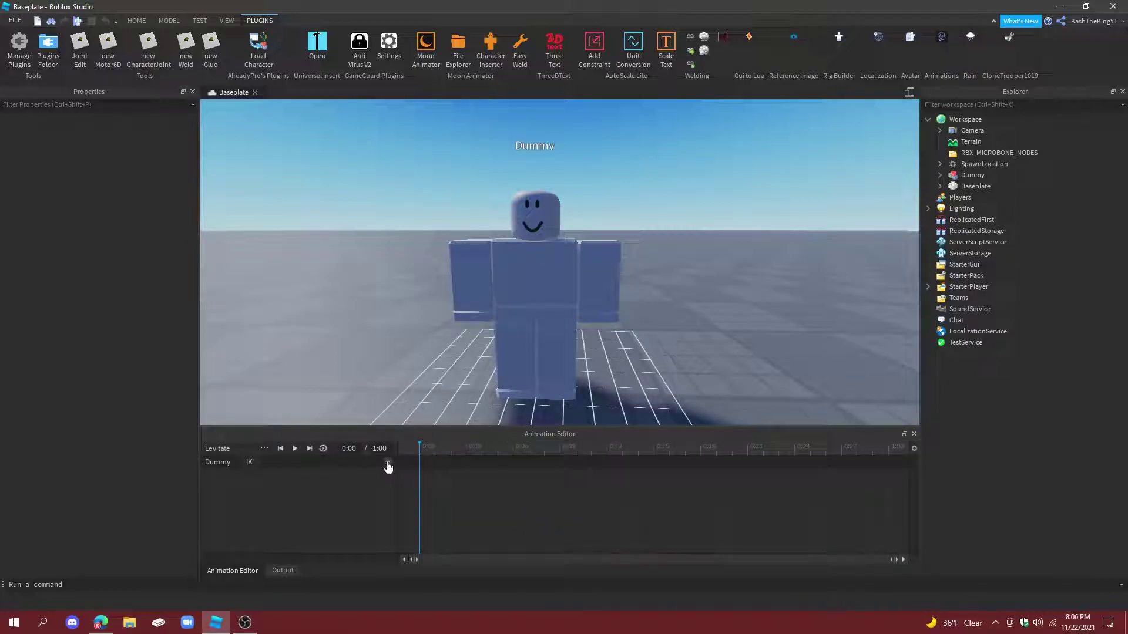
Set the Levitate animation's priority to Action
{"action": "left_click", "coordinate": [265, 449]}
{"action": "mouse_move", "coordinate": [316, 551]}
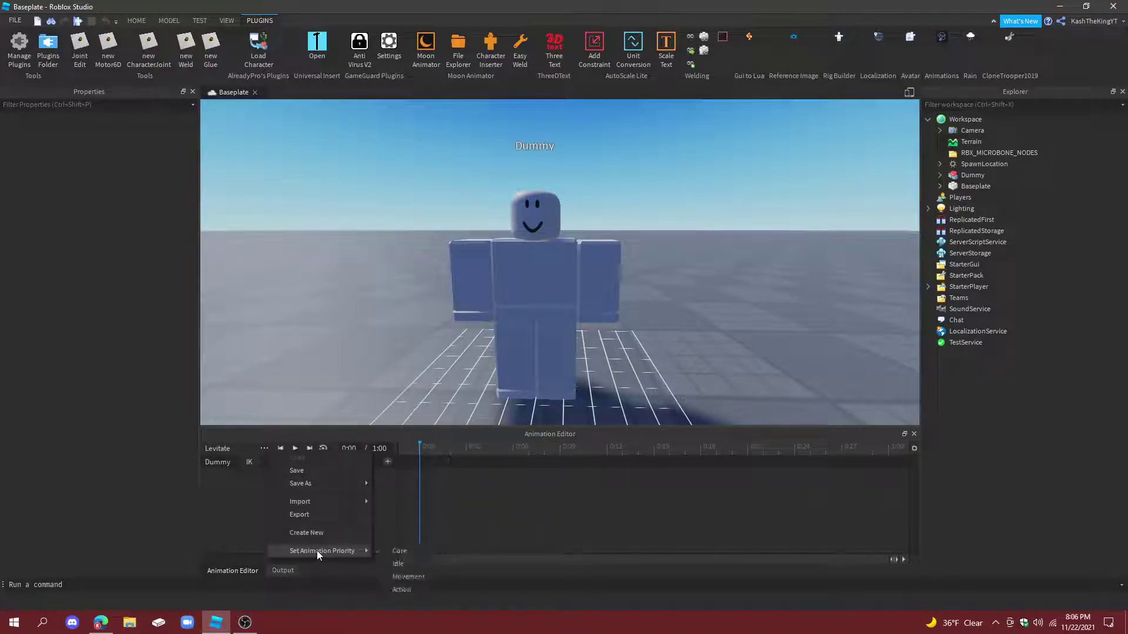
{"action": "left_click", "coordinate": [390, 592]}
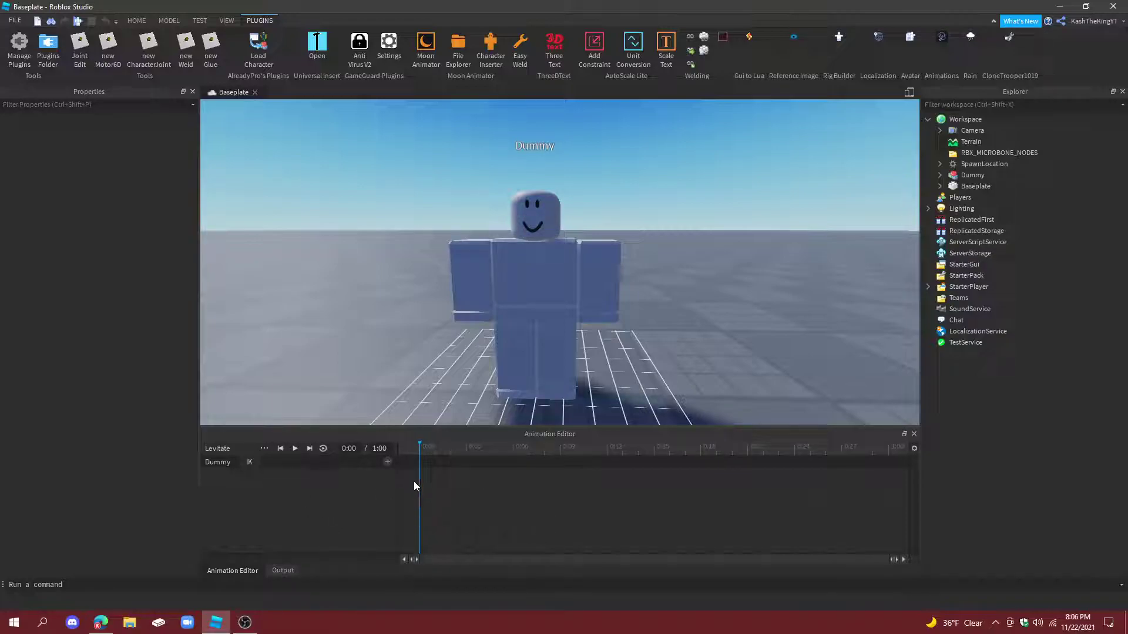
Add all of the Dummy's body parts as tracks in the Levitate animation
{"action": "left_click", "coordinate": [387, 462]}
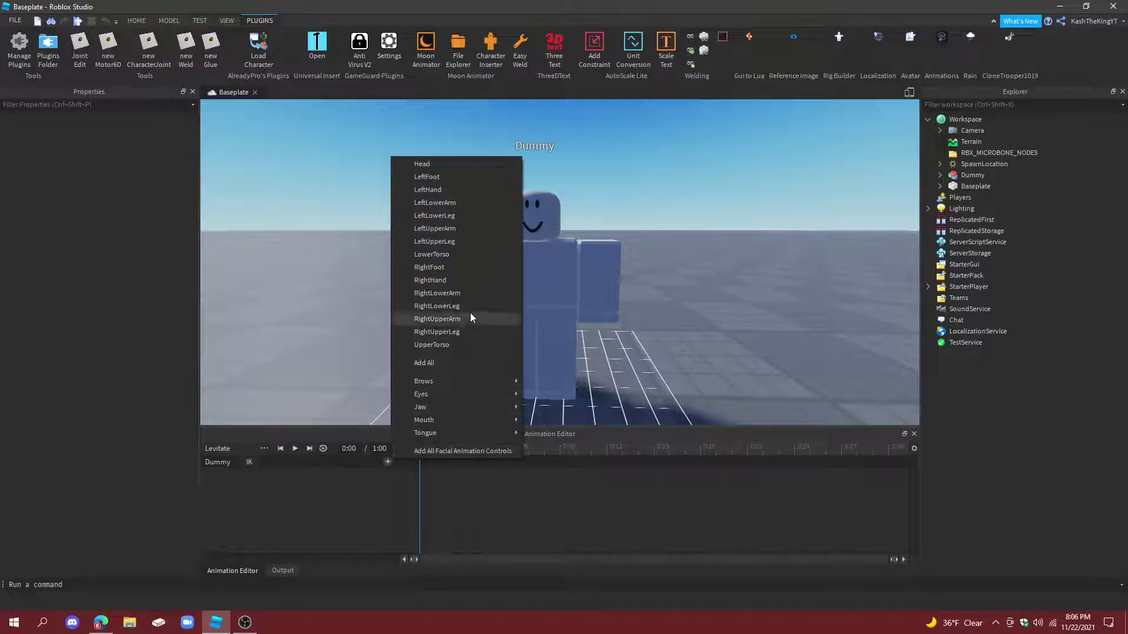
{"action": "left_click", "coordinate": [445, 361]}
{"action": "left_click_drag", "start_coordinate": [372, 480], "coordinate": [369, 527]}
{"action": "left_click", "coordinate": [371, 537], "text": "ctrl"}
{"action": "scroll", "coordinate": [377, 514], "scroll_direction": "down", "scroll_amount": 1}
{"action": "left_click", "coordinate": [376, 524], "text": "ctrl"}
{"action": "scroll", "coordinate": [380, 503], "scroll_direction": "down", "scroll_amount": 2}
{"action": "scroll", "coordinate": [381, 510], "scroll_direction": "up", "scroll_amount": 1}
{"action": "scroll", "coordinate": [382, 513], "scroll_direction": "down", "scroll_amount": 4}
Add keyframes at 0:00 to the Dummy's arm, hand, head and upper torso tracks
{"action": "left_click", "coordinate": [386, 513]}
{"action": "left_click", "coordinate": [436, 521]}
{"action": "left_click", "coordinate": [388, 500]}
{"action": "left_click", "coordinate": [443, 508]}
{"action": "left_click", "coordinate": [387, 487]}
{"action": "left_click", "coordinate": [443, 495]}
{"action": "left_click", "coordinate": [388, 481]}
{"action": "left_click", "coordinate": [443, 483]}
{"action": "scroll", "coordinate": [386, 532], "scroll_direction": "up", "scroll_amount": 2}
{"action": "left_click", "coordinate": [390, 527]}
{"action": "left_click", "coordinate": [401, 530]}
{"action": "left_click", "coordinate": [390, 510]}
{"action": "left_click", "coordinate": [399, 513]}
{"action": "left_click", "coordinate": [400, 500]}
{"action": "left_click", "coordinate": [388, 501]}
{"action": "left_click", "coordinate": [443, 508]}
{"action": "left_click", "coordinate": [388, 487]}
{"action": "left_click", "coordinate": [443, 495]}
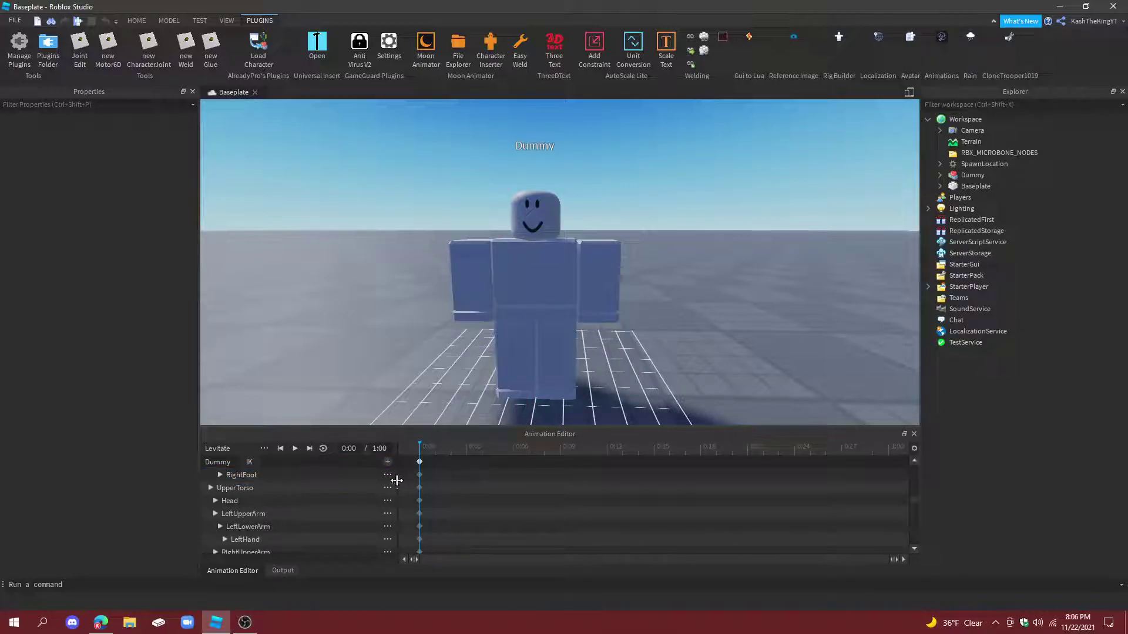
Add keyframes at 0:00 to the Dummy's lower torso, leg and foot tracks
{"action": "scroll", "coordinate": [391, 494], "scroll_direction": "up", "scroll_amount": 3}
{"action": "left_click", "coordinate": [388, 500]}
{"action": "left_click", "coordinate": [414, 507]}
{"action": "left_click", "coordinate": [388, 488]}
{"action": "left_click", "coordinate": [414, 495]}
{"action": "left_click", "coordinate": [387, 475]}
{"action": "left_click", "coordinate": [414, 482]}
{"action": "scroll", "coordinate": [385, 510], "scroll_direction": "up", "scroll_amount": 3}
{"action": "left_click", "coordinate": [388, 501]}
{"action": "left_click", "coordinate": [410, 507]}
{"action": "left_click", "coordinate": [389, 489]}
{"action": "left_click", "coordinate": [412, 495]}
{"action": "left_click", "coordinate": [389, 478]}
{"action": "left_click", "coordinate": [404, 485]}
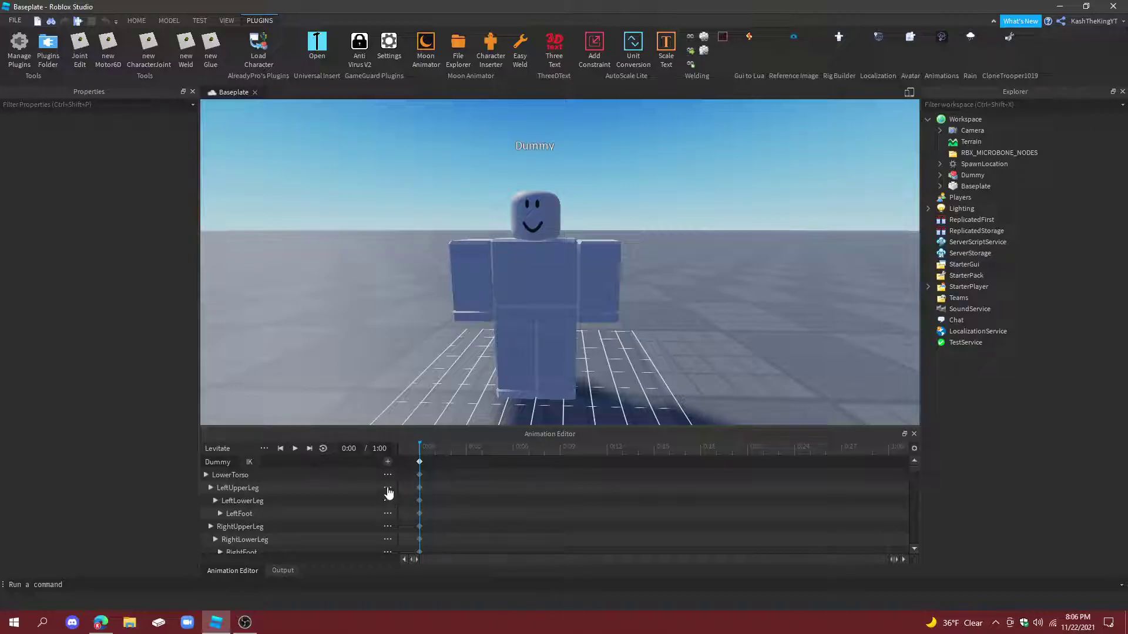
Copy all of the 0:00 keyframes to 1:00 on the timeline
{"action": "scroll", "coordinate": [380, 500], "scroll_direction": "down", "scroll_amount": 4}
{"action": "left_click", "coordinate": [419, 462]}
{"action": "scroll", "coordinate": [355, 495], "scroll_direction": "up", "scroll_amount": 5}
{"action": "scroll", "coordinate": [354, 501], "scroll_direction": "up", "scroll_amount": 4}
{"action": "left_click", "coordinate": [516, 450]}
{"action": "left_click_drag", "start_coordinate": [527, 450], "coordinate": [888, 450]}
At 1:00, raise the Dummy's lower torso with the Move tool so the whole body floats above the ground
{"action": "left_click", "coordinate": [545, 317]}
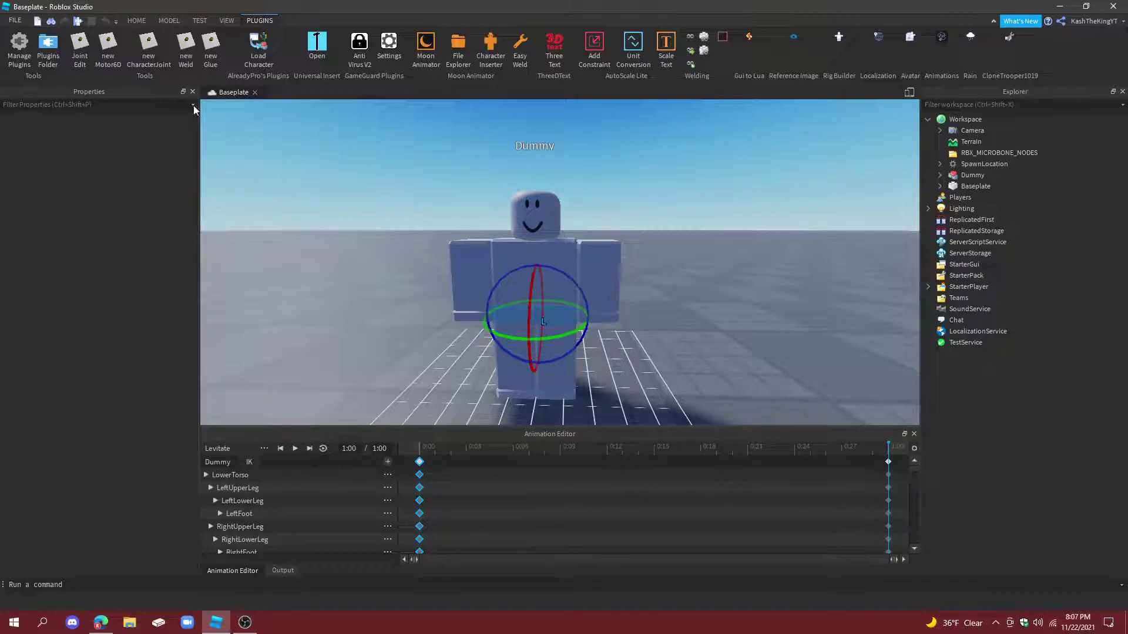
{"action": "left_click", "coordinate": [139, 22]}
{"action": "left_click", "coordinate": [116, 43]}
{"action": "left_click_drag", "start_coordinate": [536, 288], "coordinate": [537, 190]}
{"action": "scroll", "coordinate": [654, 305], "scroll_direction": "down", "scroll_amount": 3}
{"action": "right_click_drag", "start_coordinate": [654, 305], "coordinate": [620, 294]}
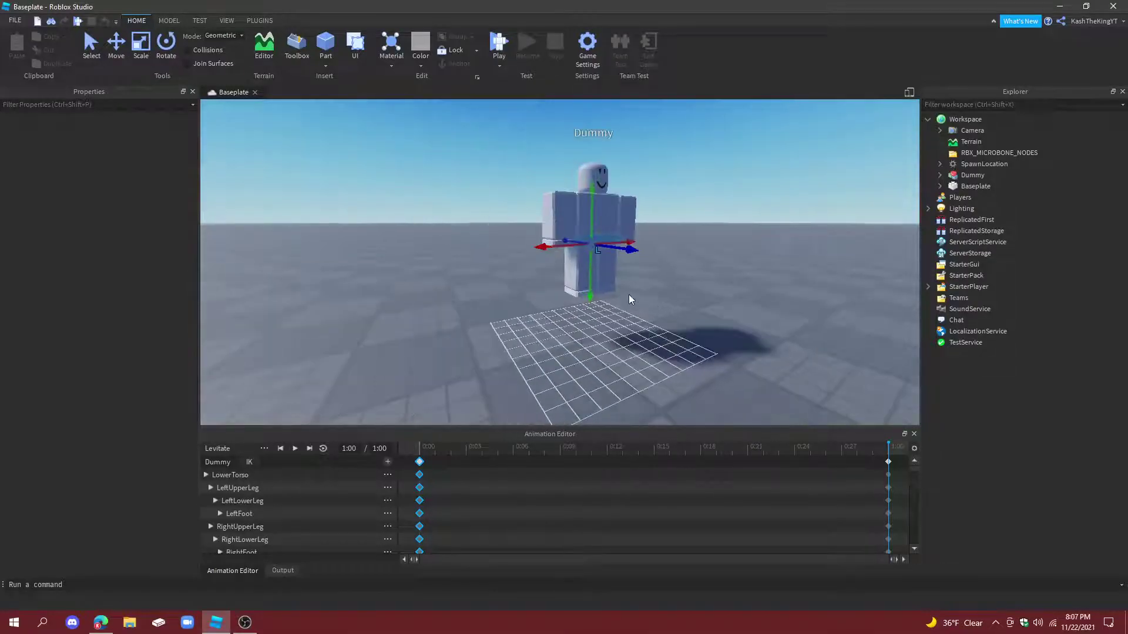
Rotate the Dummy's right upper arm outward, away from the body, in the 1:00 pose
{"action": "left_click", "coordinate": [557, 203]}
{"action": "right_click_drag", "start_coordinate": [554, 203], "coordinate": [523, 347]}
{"action": "scroll", "coordinate": [562, 191], "scroll_direction": "up", "scroll_amount": 5}
{"action": "scroll", "coordinate": [562, 193], "scroll_direction": "down", "scroll_amount": 4}
{"action": "scroll", "coordinate": [504, 292], "scroll_direction": "up", "scroll_amount": 3}
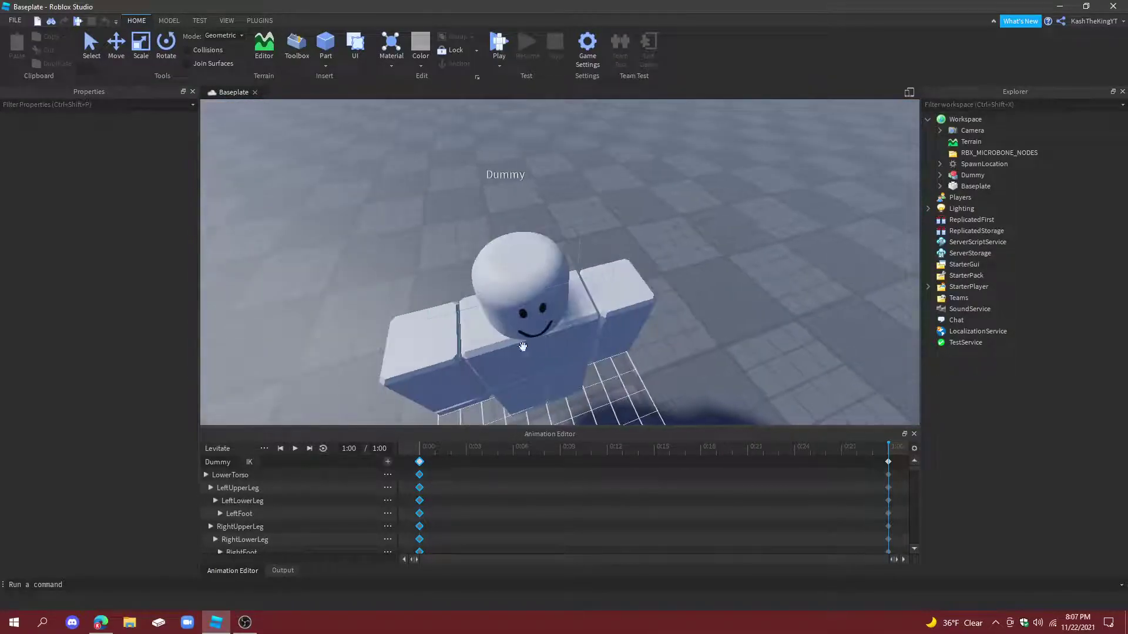
{"action": "left_click", "coordinate": [437, 374]}
{"action": "right_click_drag", "start_coordinate": [437, 375], "coordinate": [523, 336]}
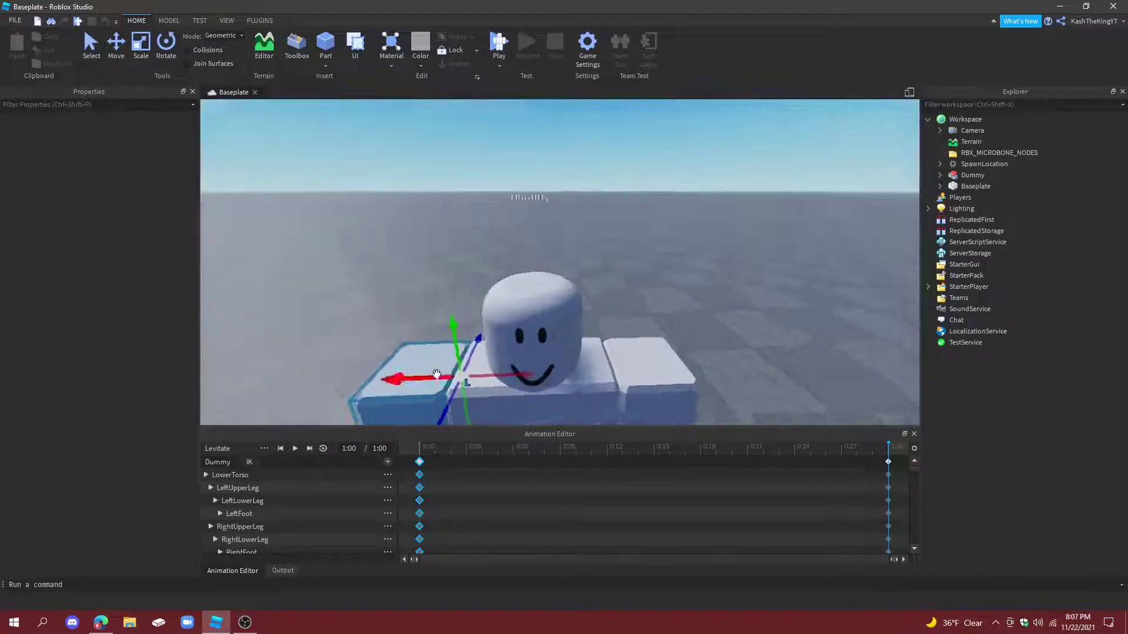
{"action": "scroll", "coordinate": [523, 336], "scroll_direction": "down", "scroll_amount": 3}
{"action": "key", "text": "r"}
{"action": "left_click", "coordinate": [169, 20]}
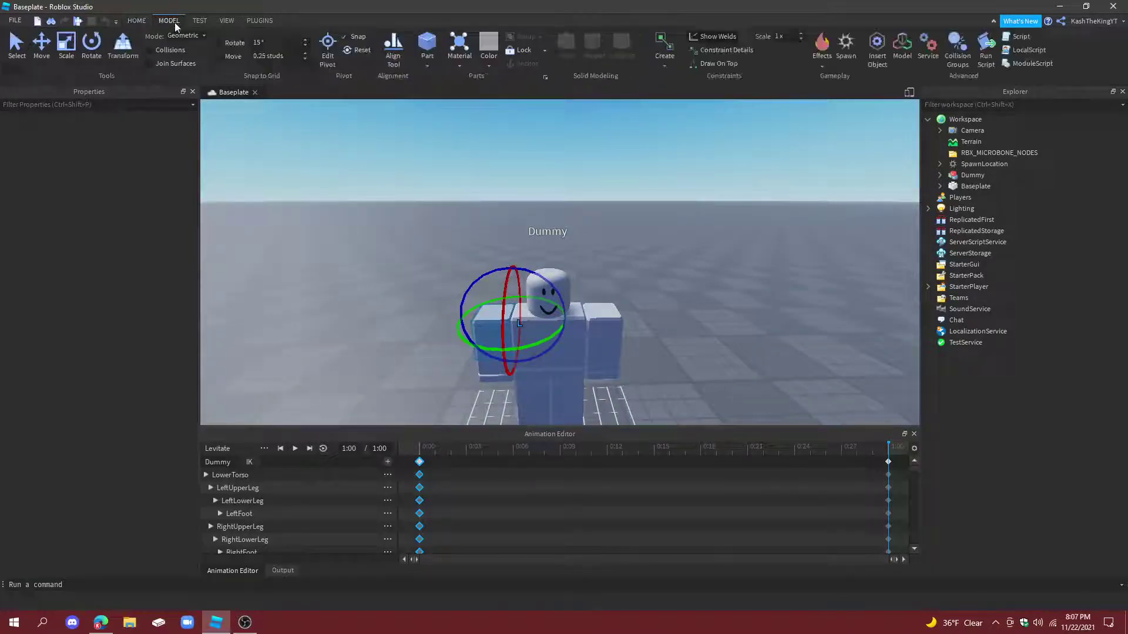
{"action": "left_click_drag", "start_coordinate": [550, 286], "coordinate": [557, 308]}
{"action": "left_click", "coordinate": [608, 315]}
{"action": "key", "text": "d"}
{"action": "key", "text": "d"}
{"action": "right_click_drag", "start_coordinate": [570, 313], "coordinate": [518, 327]}
{"action": "left_click", "coordinate": [513, 332]}
Select the LeftUpperArm track and rotate the left arm outward to mirror the right arm in the 1:00 pose
{"action": "scroll", "coordinate": [248, 510], "scroll_direction": "down", "scroll_amount": 8}
{"action": "left_click", "coordinate": [252, 474]}
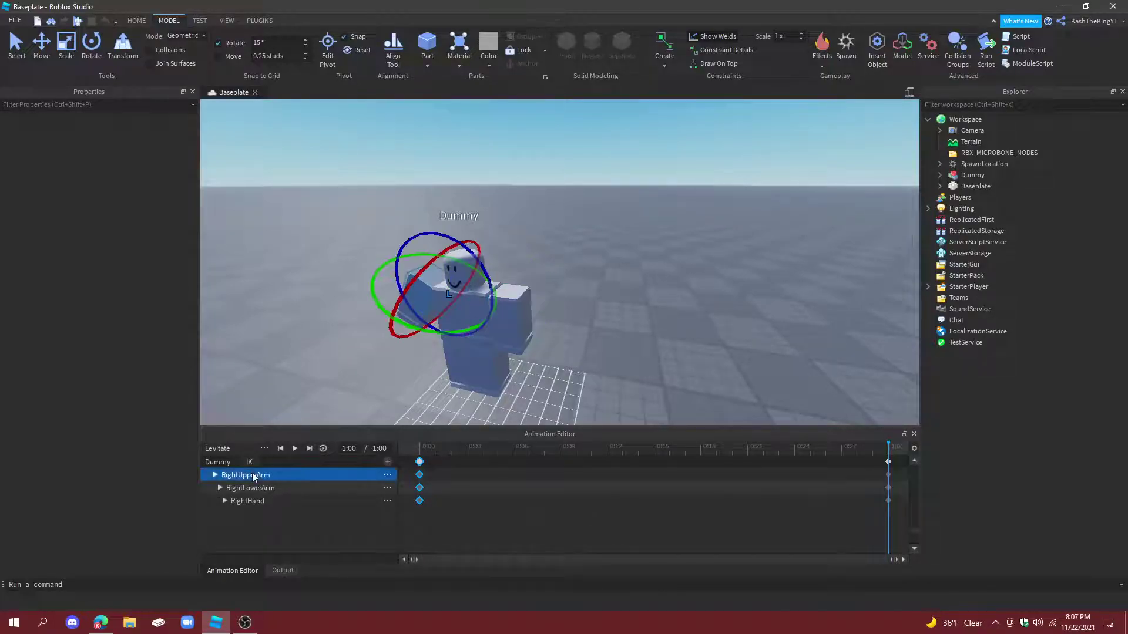
{"action": "scroll", "coordinate": [252, 508], "scroll_direction": "up", "scroll_amount": 5}
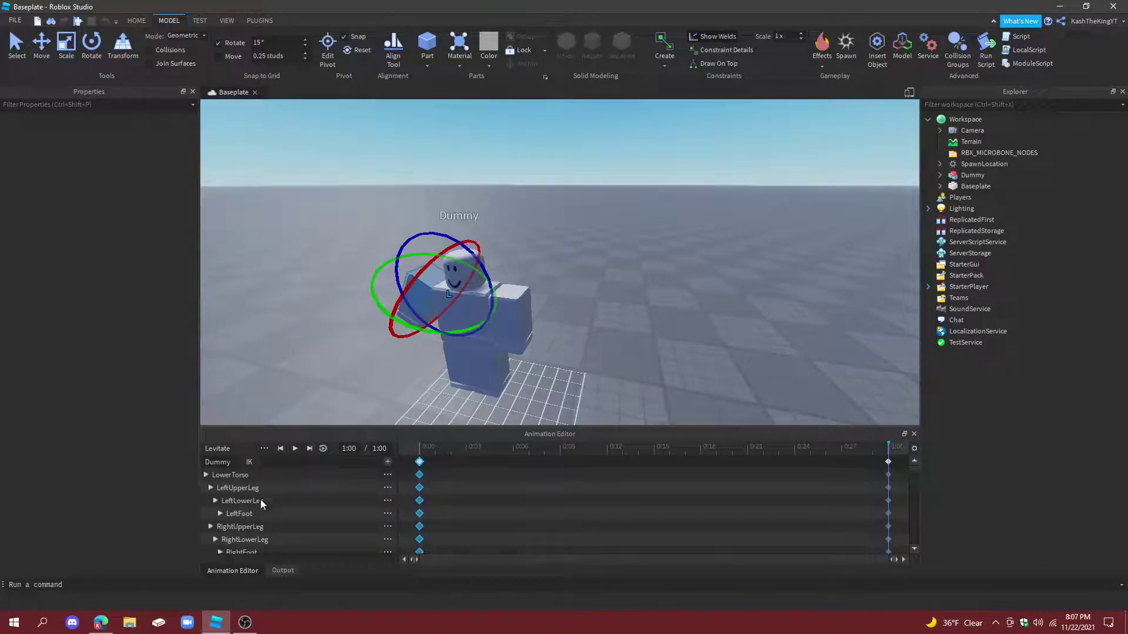
{"action": "scroll", "coordinate": [256, 517], "scroll_direction": "down", "scroll_amount": 2}
{"action": "scroll", "coordinate": [258, 528], "scroll_direction": "down", "scroll_amount": 2}
{"action": "left_click", "coordinate": [257, 514]}
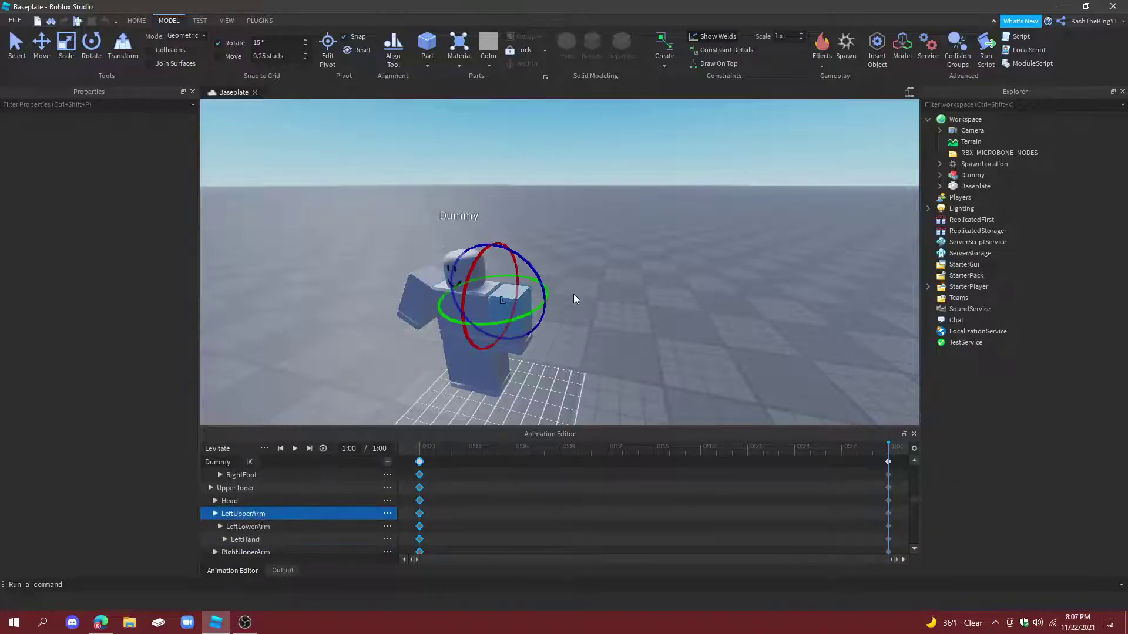
{"action": "left_click_drag", "start_coordinate": [531, 264], "coordinate": [510, 257]}
{"action": "right_click_drag", "start_coordinate": [510, 258], "coordinate": [510, 258]}
Scrub back to 0:00, play the animation and examine the levitating pose from several angles
{"action": "scroll", "coordinate": [510, 259], "scroll_direction": "up", "scroll_amount": 3}
{"action": "scroll", "coordinate": [510, 258], "scroll_direction": "down", "scroll_amount": 3}
{"action": "left_click", "coordinate": [709, 391]}
{"action": "scroll", "coordinate": [710, 391], "scroll_direction": "down", "scroll_amount": 2}
{"action": "right_click_drag", "start_coordinate": [710, 391], "coordinate": [710, 391]}
{"action": "scroll", "coordinate": [710, 391], "scroll_direction": "up", "scroll_amount": 2}
{"action": "right_click_drag", "start_coordinate": [565, 375], "coordinate": [566, 375]}
{"action": "left_click_drag", "start_coordinate": [880, 455], "coordinate": [404, 442]}
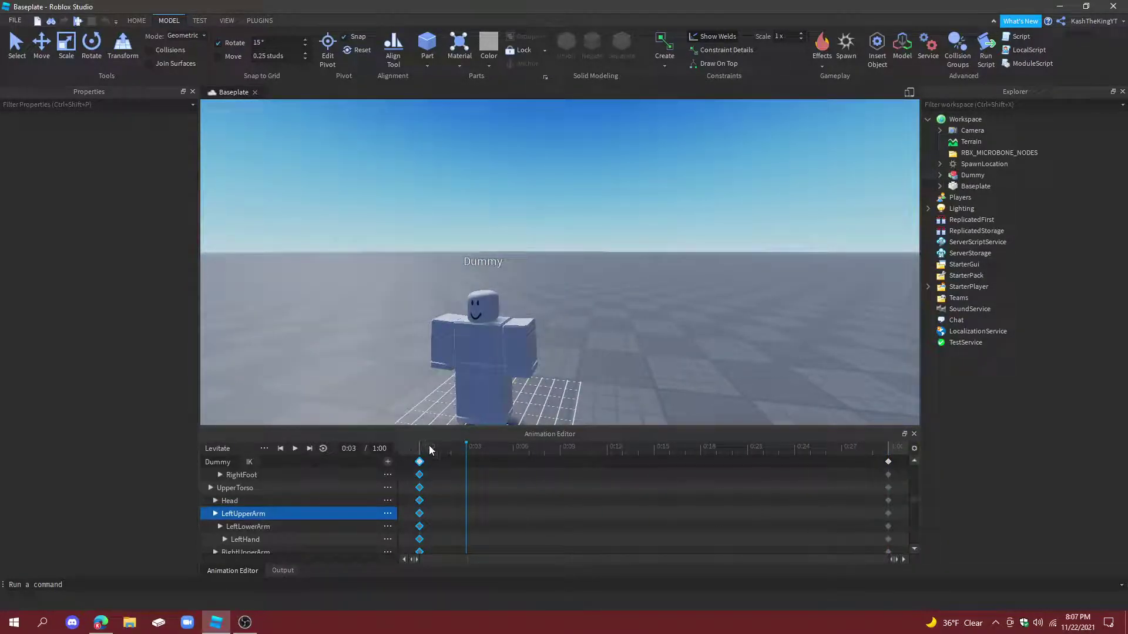
{"action": "left_click", "coordinate": [419, 453]}
{"action": "key", "text": "space"}
{"action": "right_click_drag", "start_coordinate": [528, 351], "coordinate": [528, 355]}
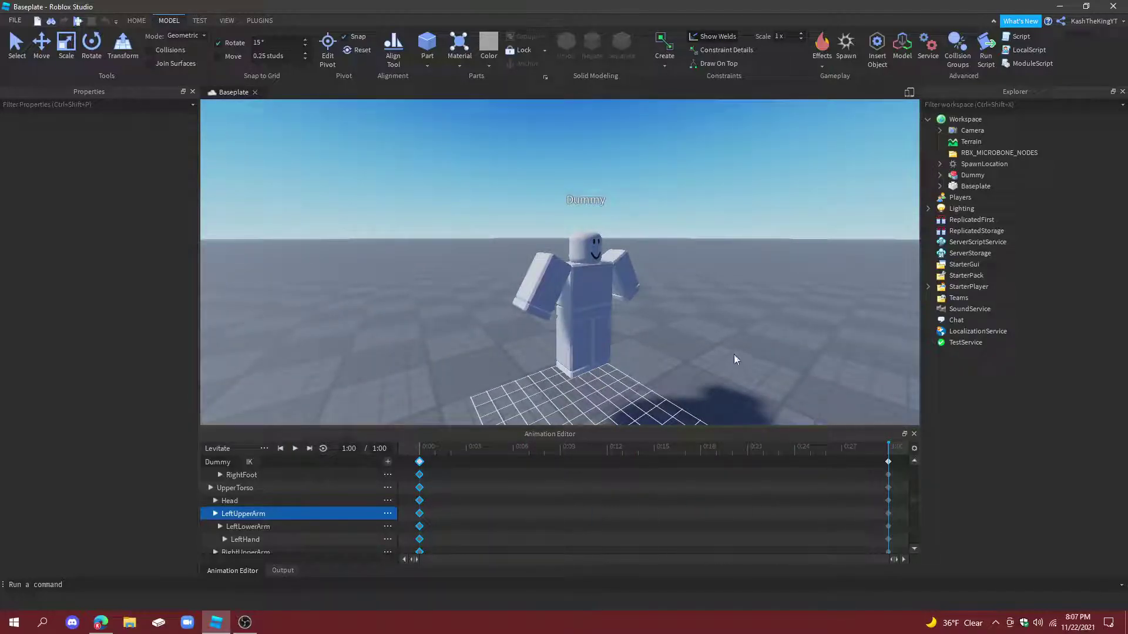
{"action": "key", "text": "d"}
{"action": "right_click_drag", "start_coordinate": [414, 387], "coordinate": [415, 387]}
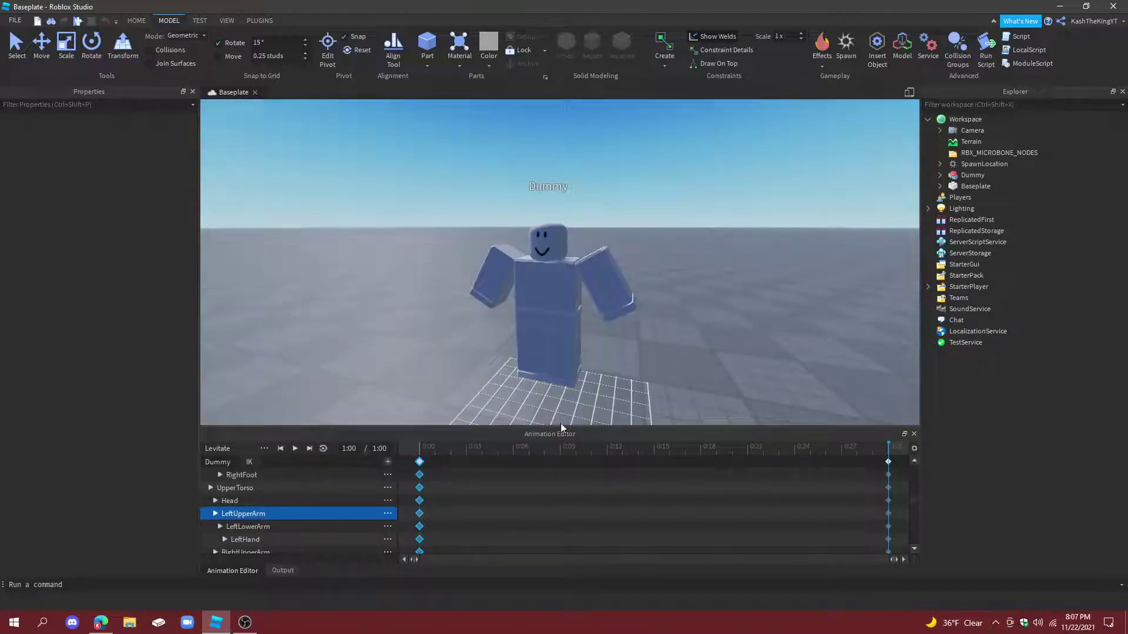
Extend the Levitate animation's length to 2:00
{"action": "left_click", "coordinate": [888, 462]}
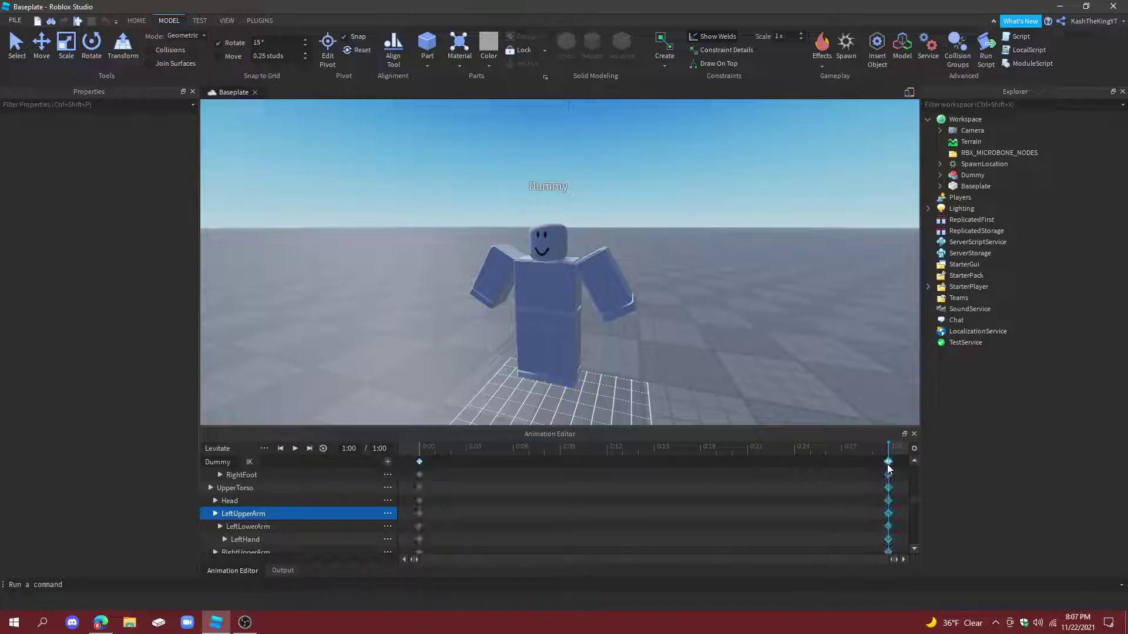
{"action": "left_click", "coordinate": [388, 450]}
{"action": "type", "text": "2:00"}
{"action": "key", "text": "Return"}
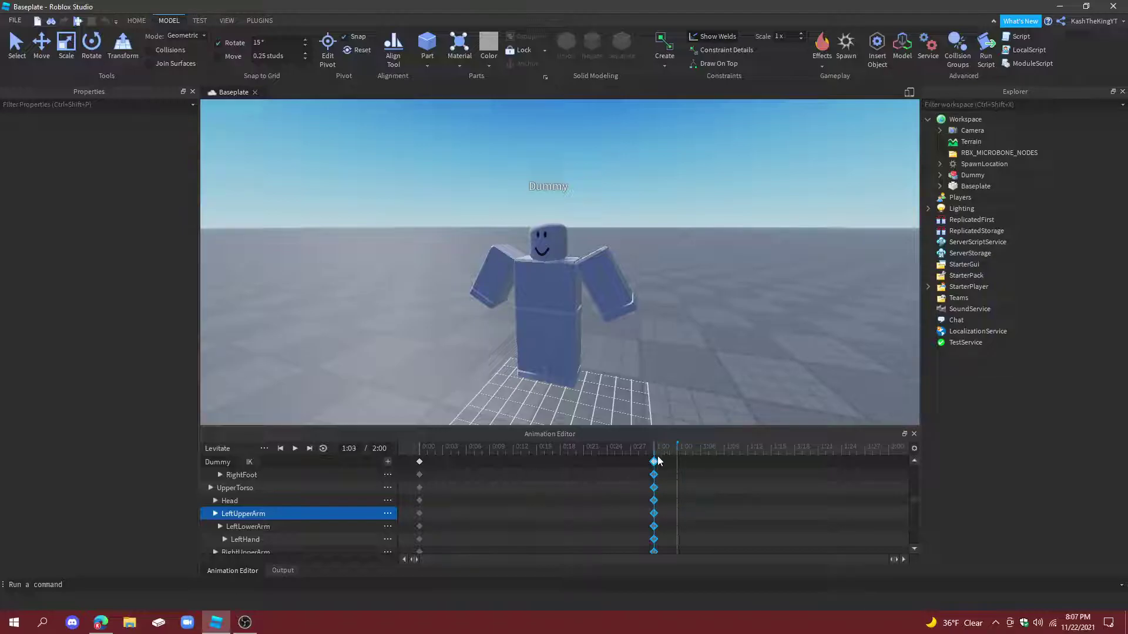
Copy the 0:00 keyframes to 2:00 so the Dummy returns to its starting pose at the end
{"action": "left_click", "coordinate": [657, 460]}
{"action": "left_click", "coordinate": [654, 462]}
{"action": "left_click", "coordinate": [742, 455]}
{"action": "left_click", "coordinate": [723, 448]}
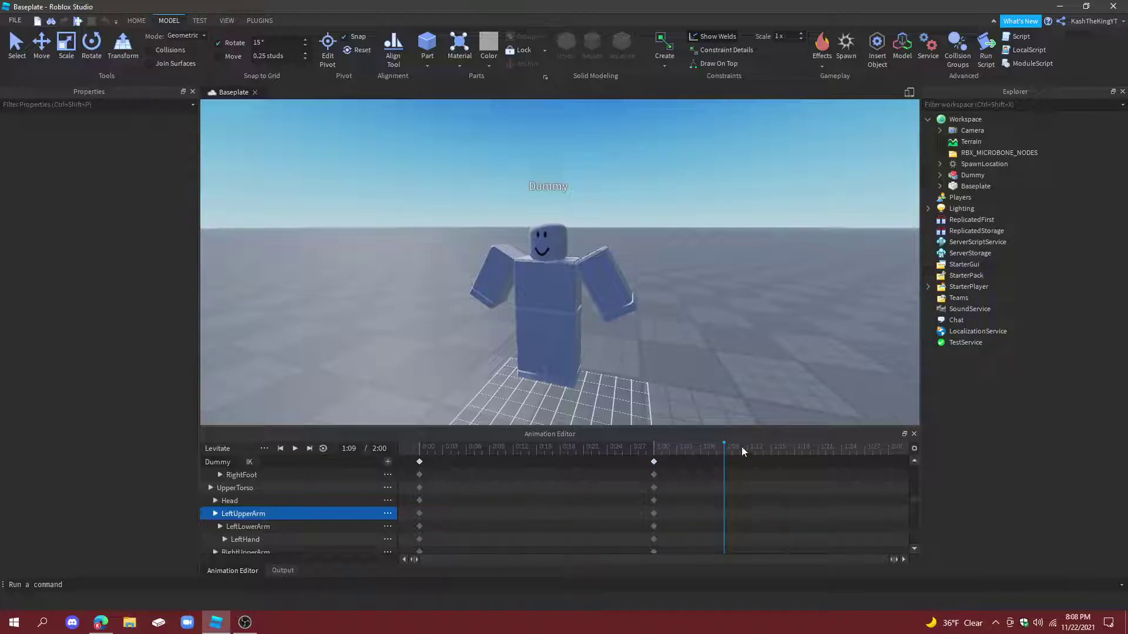
{"action": "left_click", "coordinate": [420, 461]}
{"action": "left_click", "coordinate": [890, 453]}
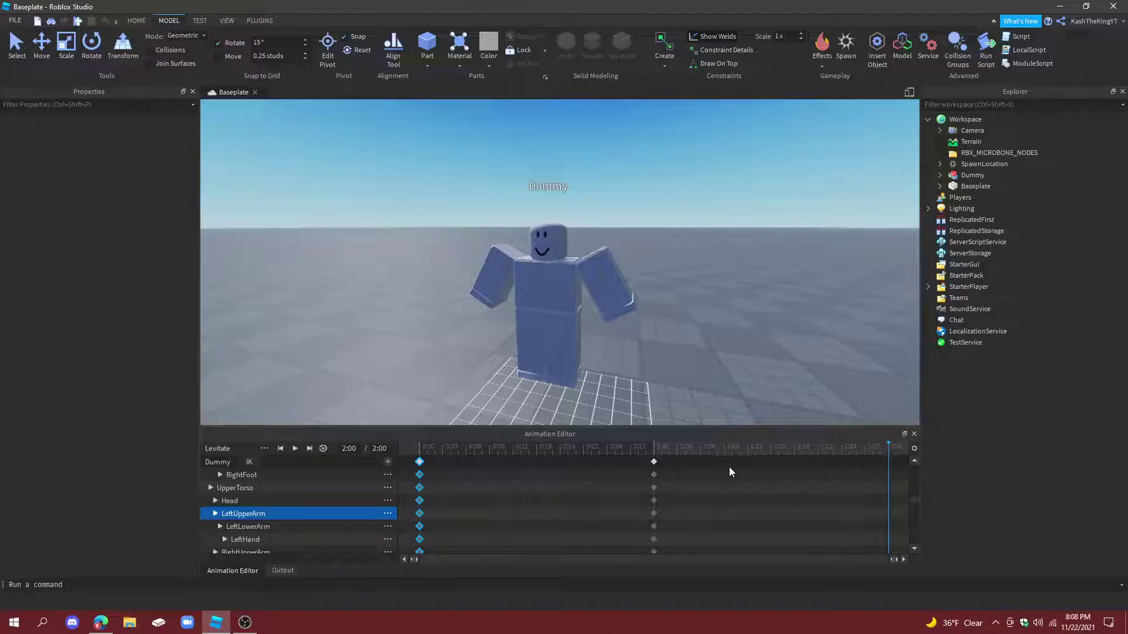
{"action": "key", "text": "ctrl+v"}
Copy the raised-pose keyframes from 1:00 to 0:21 and 1:09, and play the animation to check it
{"action": "left_click", "coordinate": [654, 462]}
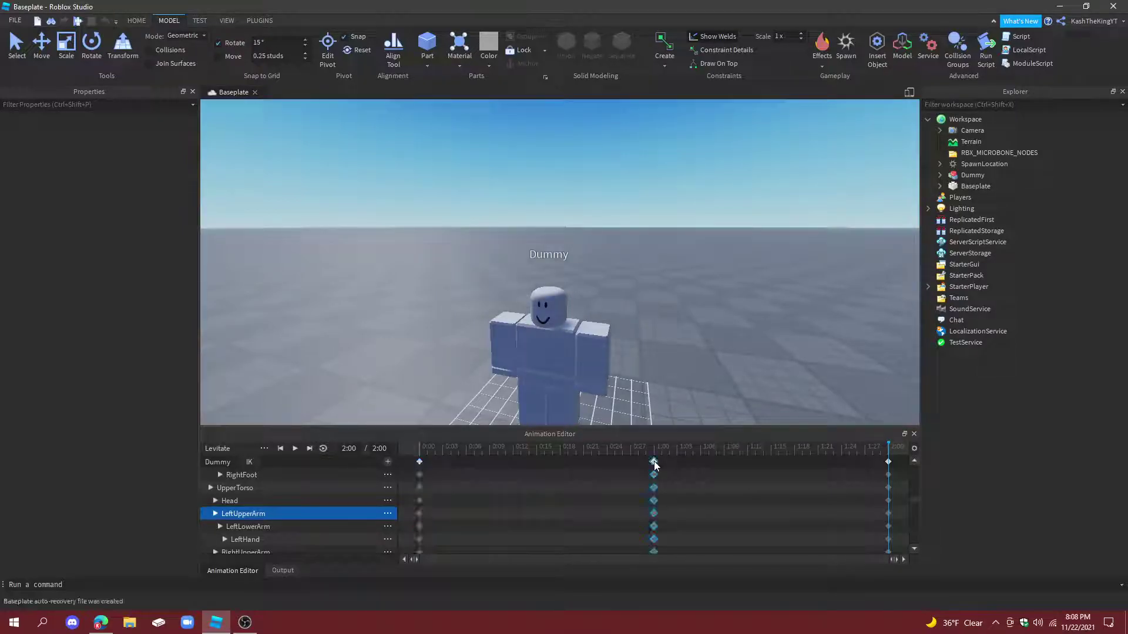
{"action": "left_click_drag", "start_coordinate": [608, 450], "coordinate": [560, 450]}
{"action": "left_click", "coordinate": [584, 450]}
{"action": "key", "text": "ctrl+v"}
{"action": "left_click", "coordinate": [723, 455]}
{"action": "key", "text": "ctrl+v"}
{"action": "key", "text": "space"}
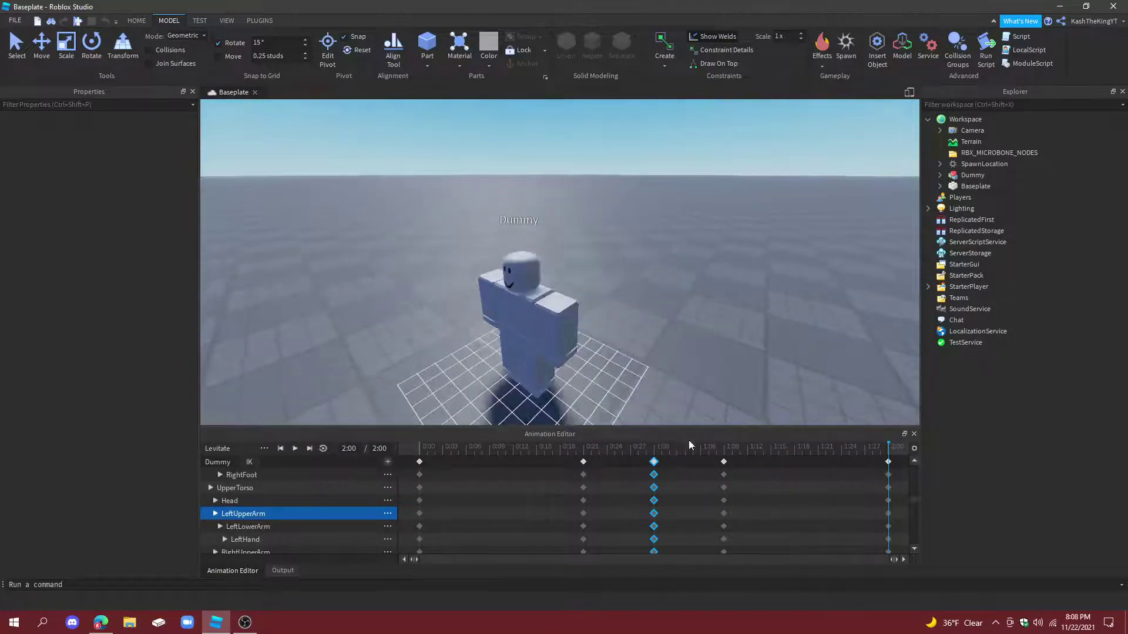
Export the animation with the title Levitate and the creator Me, and submit it
{"action": "left_click", "coordinate": [264, 449]}
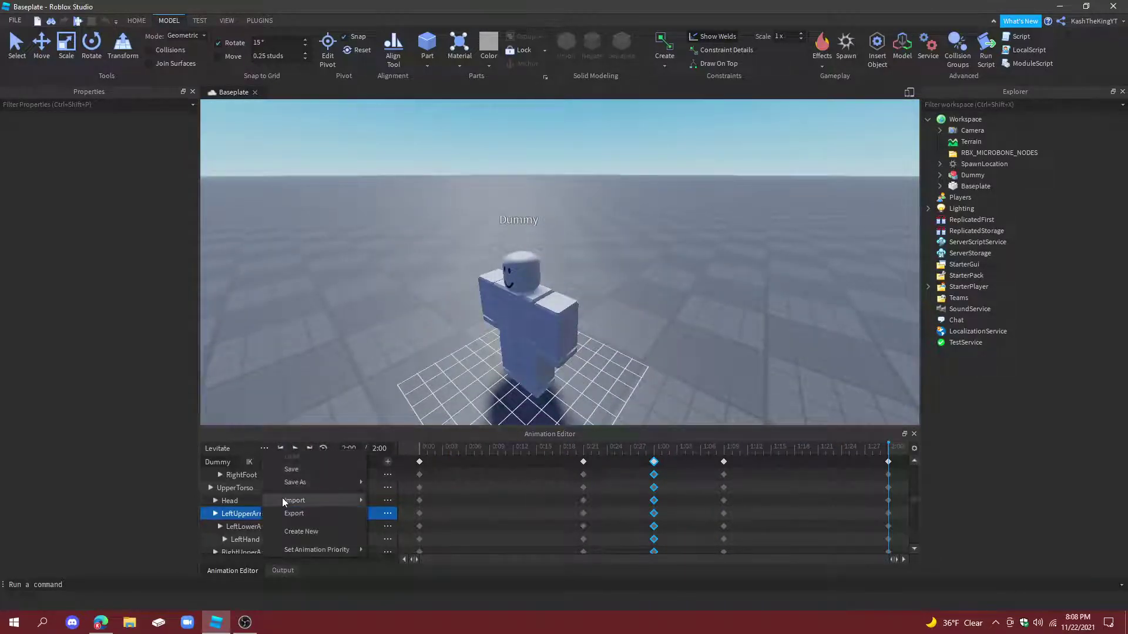
{"action": "left_click", "coordinate": [302, 517]}
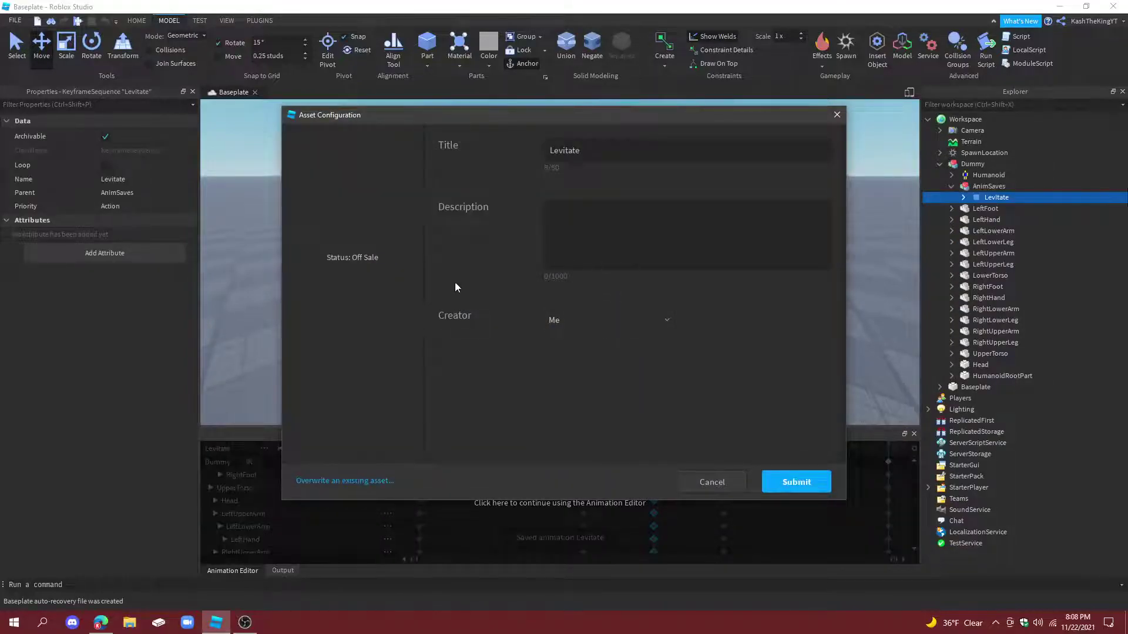
{"action": "left_click", "coordinate": [645, 321]}
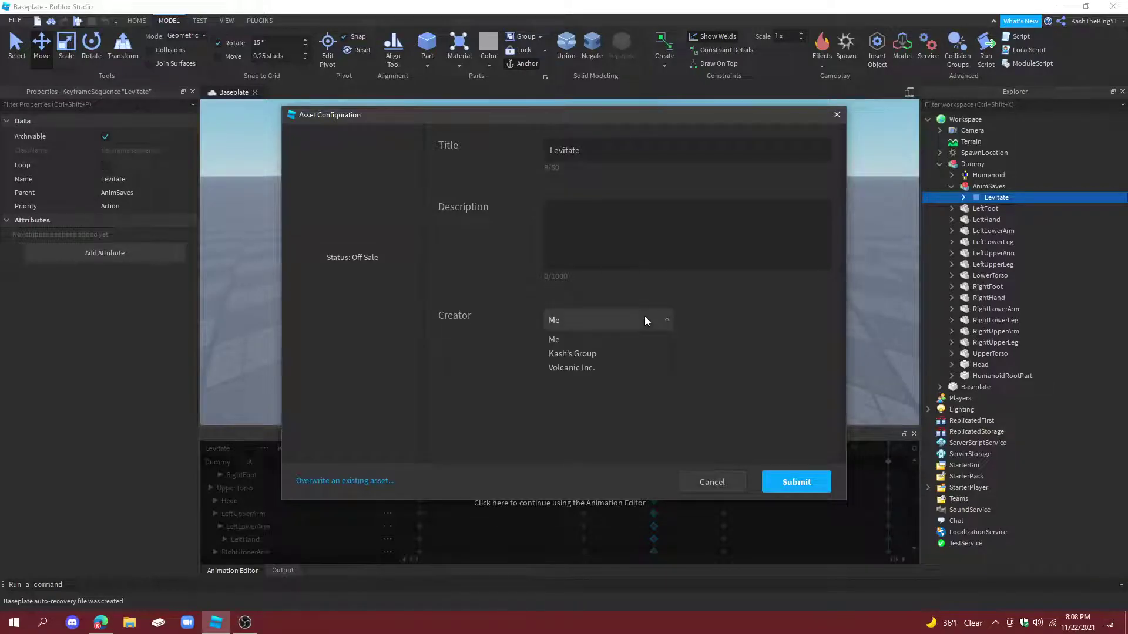
{"action": "left_click", "coordinate": [645, 317]}
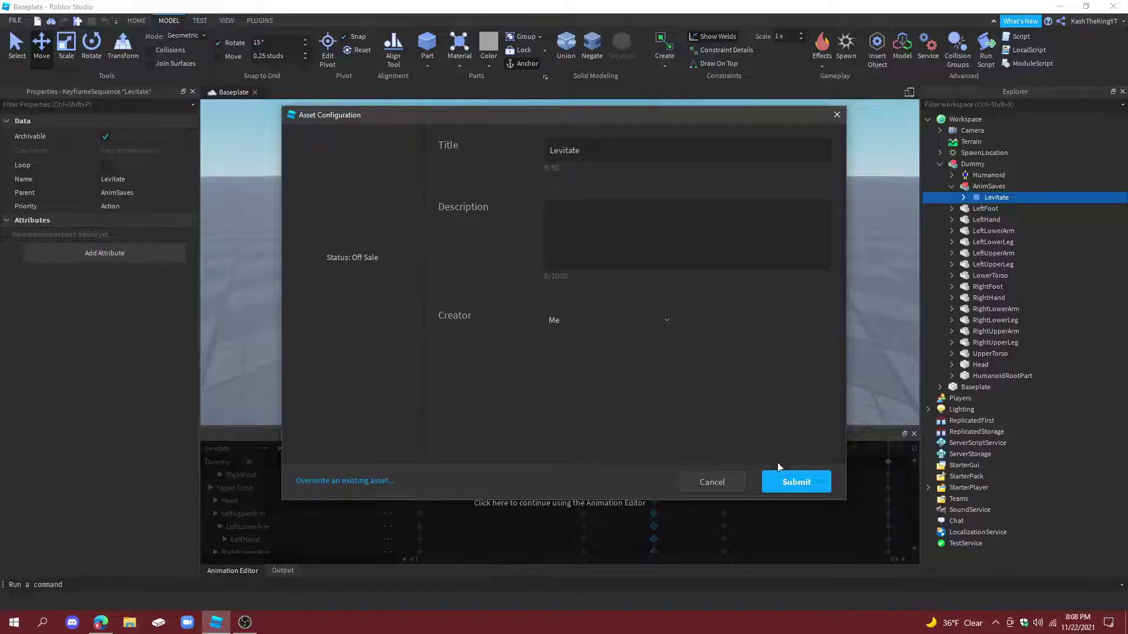
{"action": "left_click", "coordinate": [798, 477]}
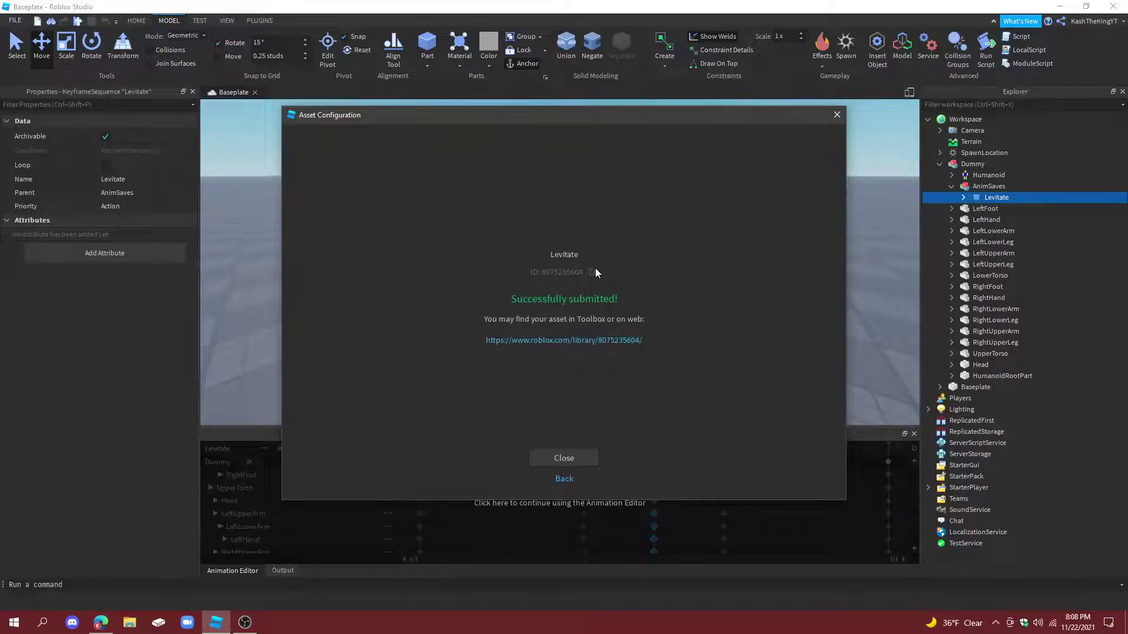
Move the Dummy model from Workspace into ServerStorage and close the Animation Editor
{"action": "left_click", "coordinate": [592, 457]}
{"action": "left_click", "coordinate": [954, 165]}
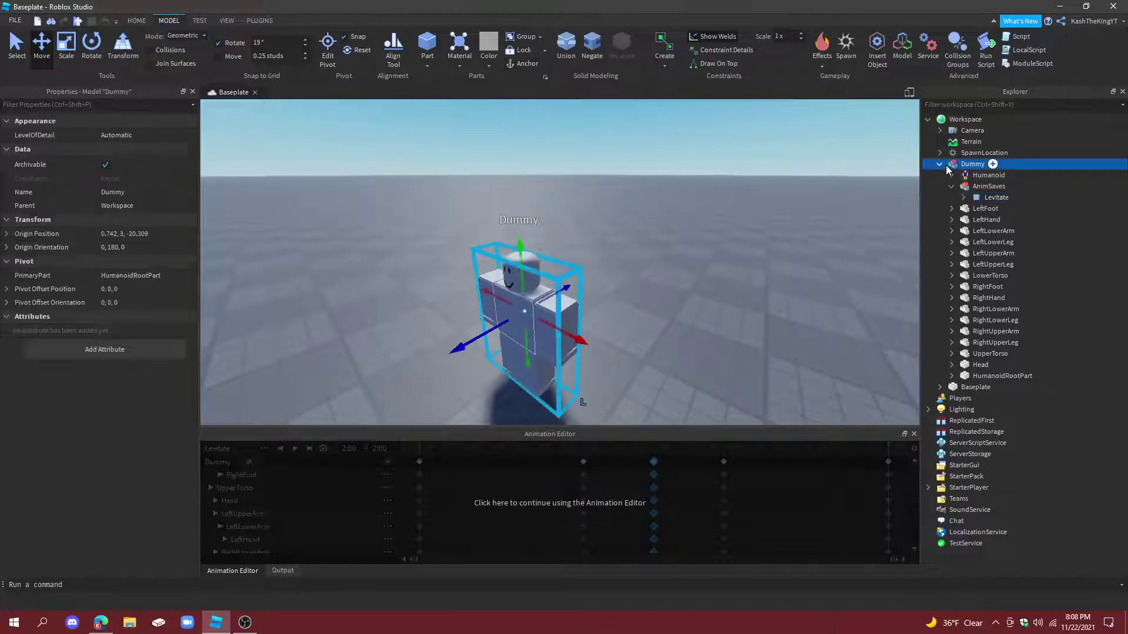
{"action": "double_click", "coordinate": [954, 164]}
{"action": "left_click_drag", "start_coordinate": [955, 169], "coordinate": [987, 242]}
{"action": "left_click", "coordinate": [712, 245]}
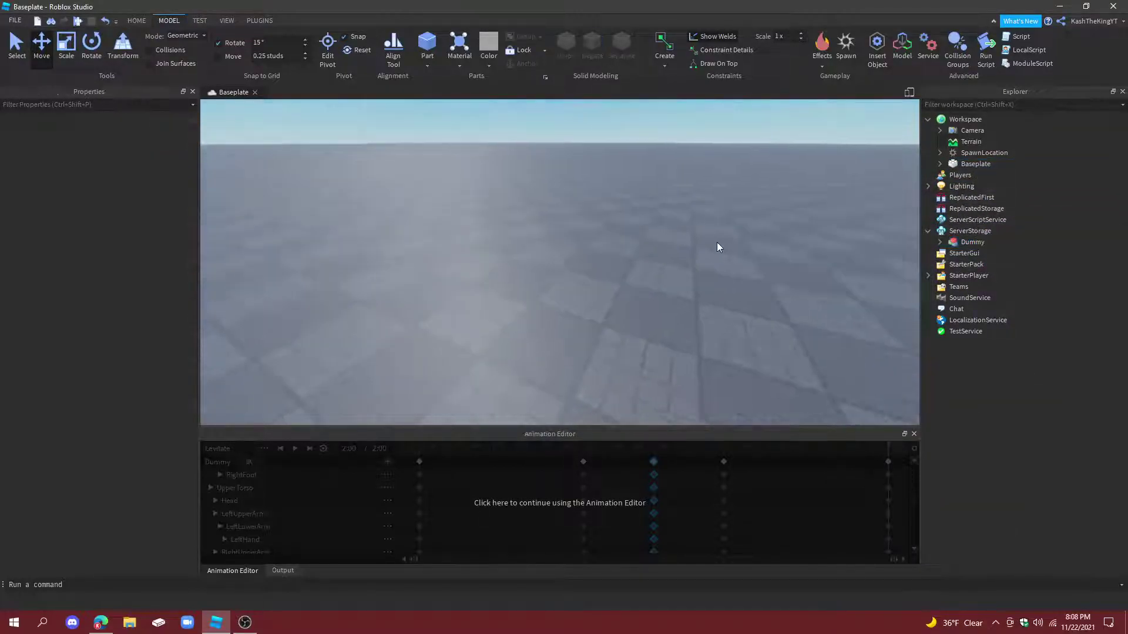
{"action": "right_click_drag", "start_coordinate": [712, 245], "coordinate": [717, 245]}
{"action": "left_click", "coordinate": [914, 434]}
{"action": "left_click", "coordinate": [989, 120]}
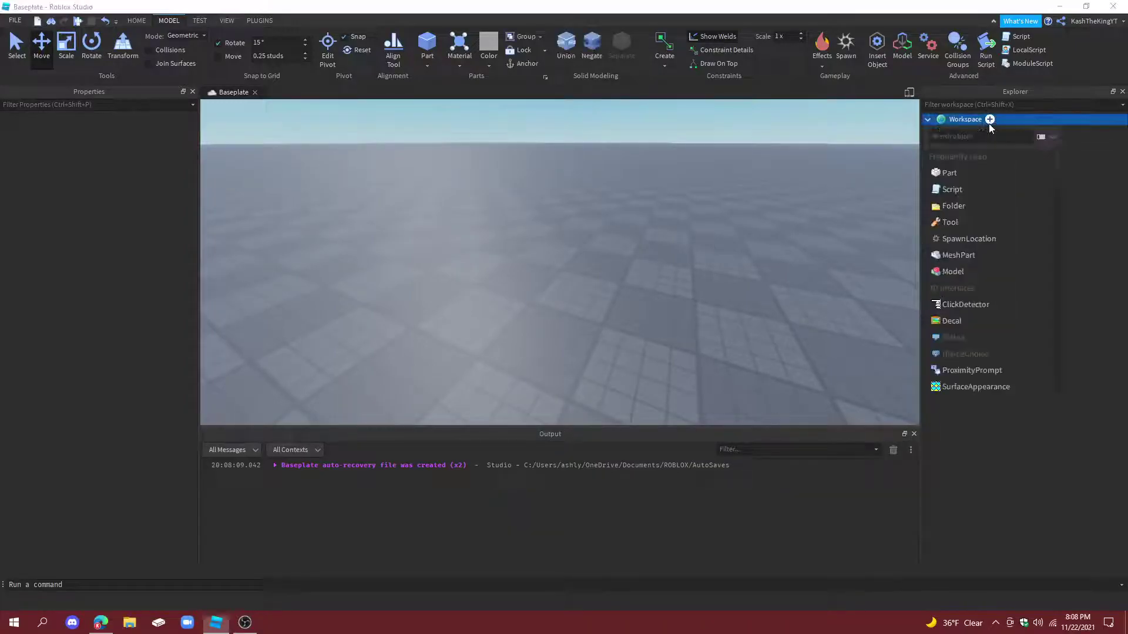
{"action": "type", "text": "ani"}
{"action": "left_click", "coordinate": [959, 158]}
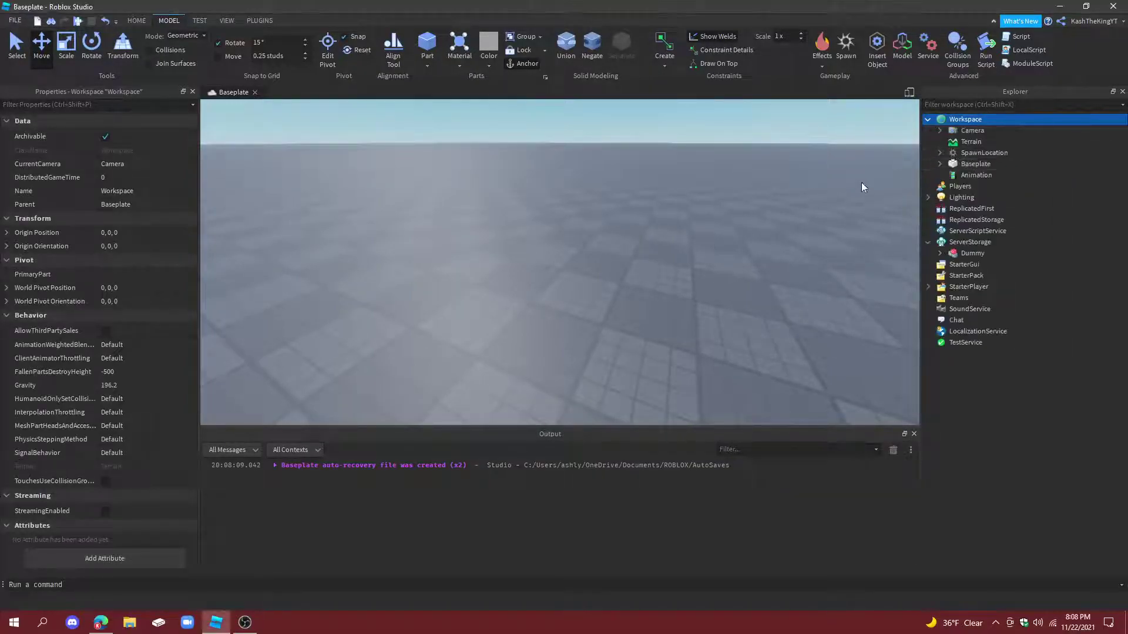
{"action": "left_click", "coordinate": [957, 176]}
{"action": "left_click", "coordinate": [136, 151]}
{"action": "key", "text": "ctrl+v"}
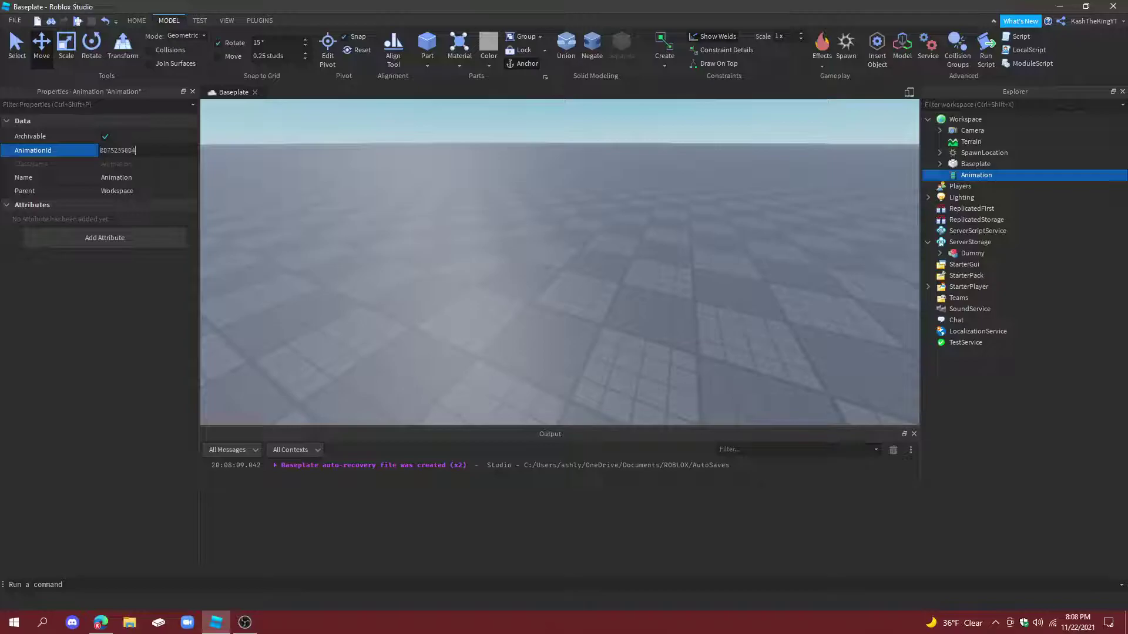
{"action": "key", "text": "Return"}
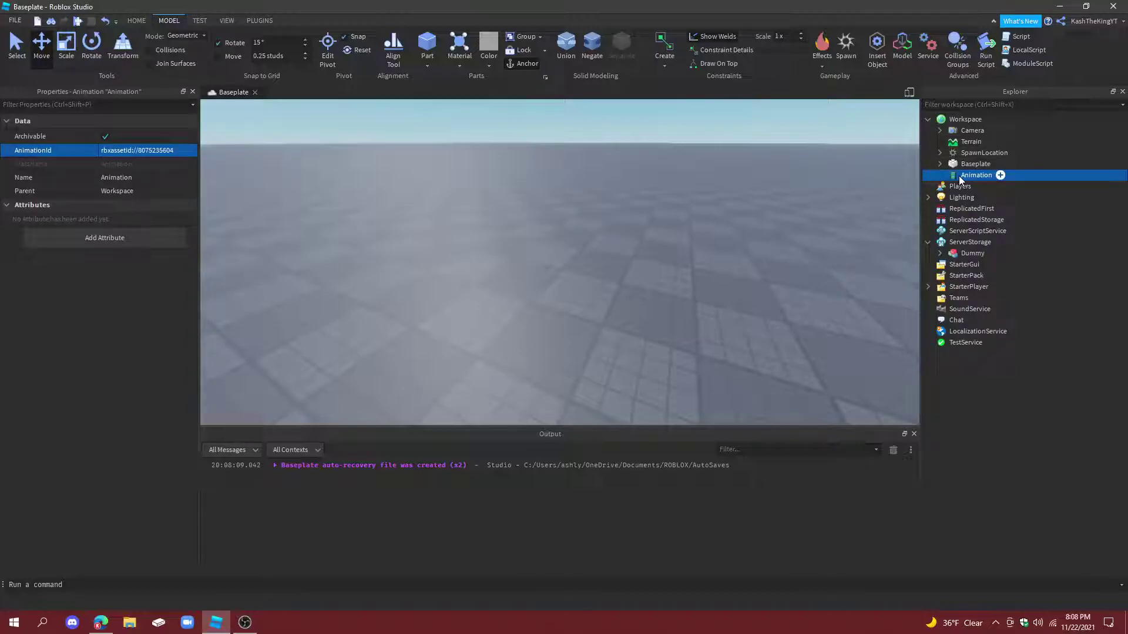
Move the Animation object into ReplicatedStorage and rename it Levitate
{"action": "left_click_drag", "start_coordinate": [959, 177], "coordinate": [986, 223]}
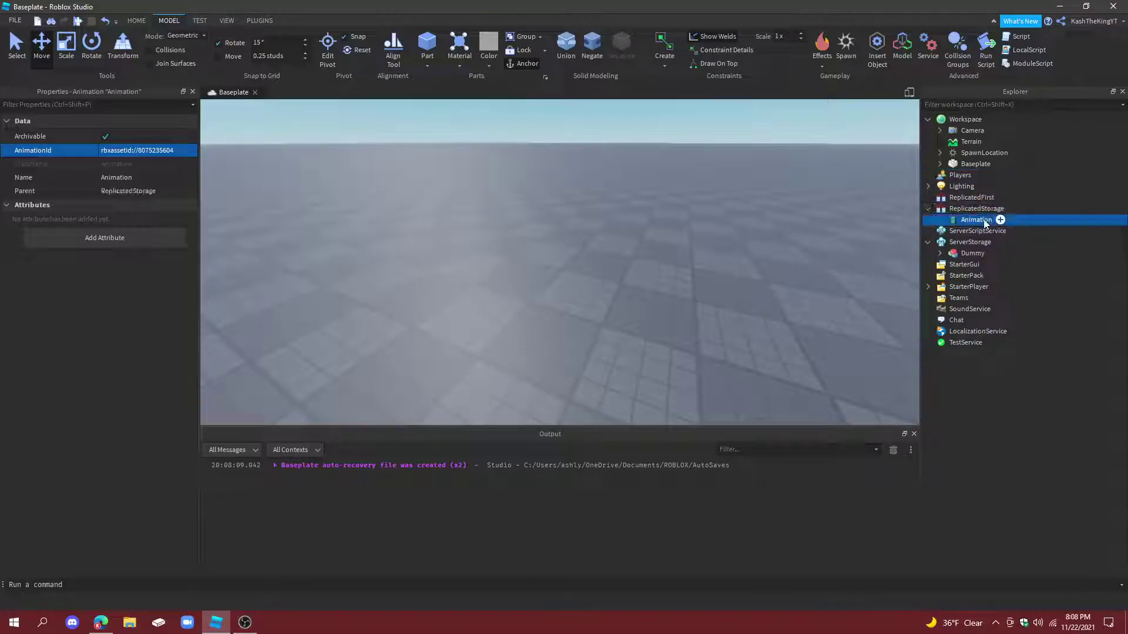
{"action": "double_click", "coordinate": [986, 221]}
{"action": "type", "text": "Levitate"}
{"action": "key", "text": "Return"}
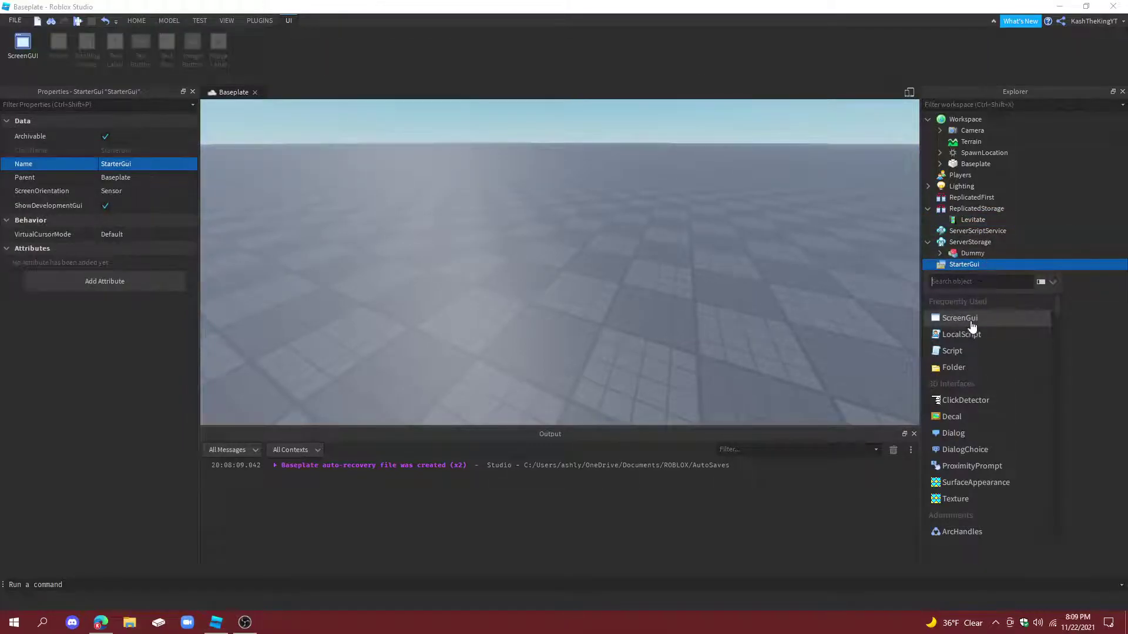
Add a ScreenGui named Interface to StarterGui and enable its IgnoreGuiInset property
{"action": "left_click", "coordinate": [971, 322]}
{"action": "left_click", "coordinate": [985, 275]}
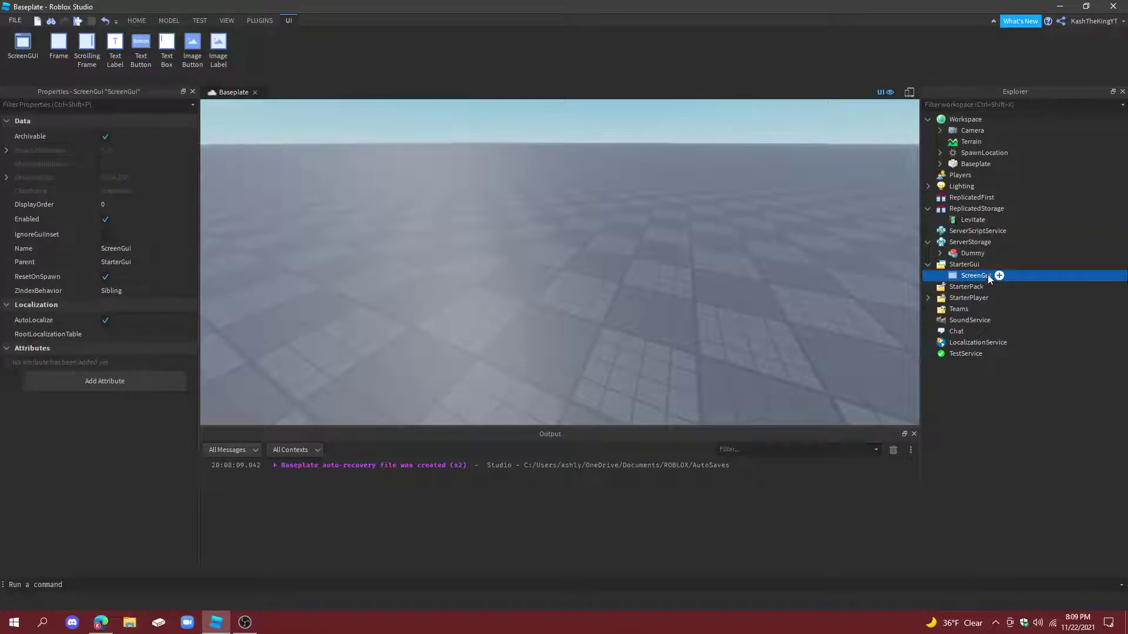
{"action": "double_click", "coordinate": [989, 274]}
{"action": "type", "text": "interface"}
{"action": "key", "text": "Return"}
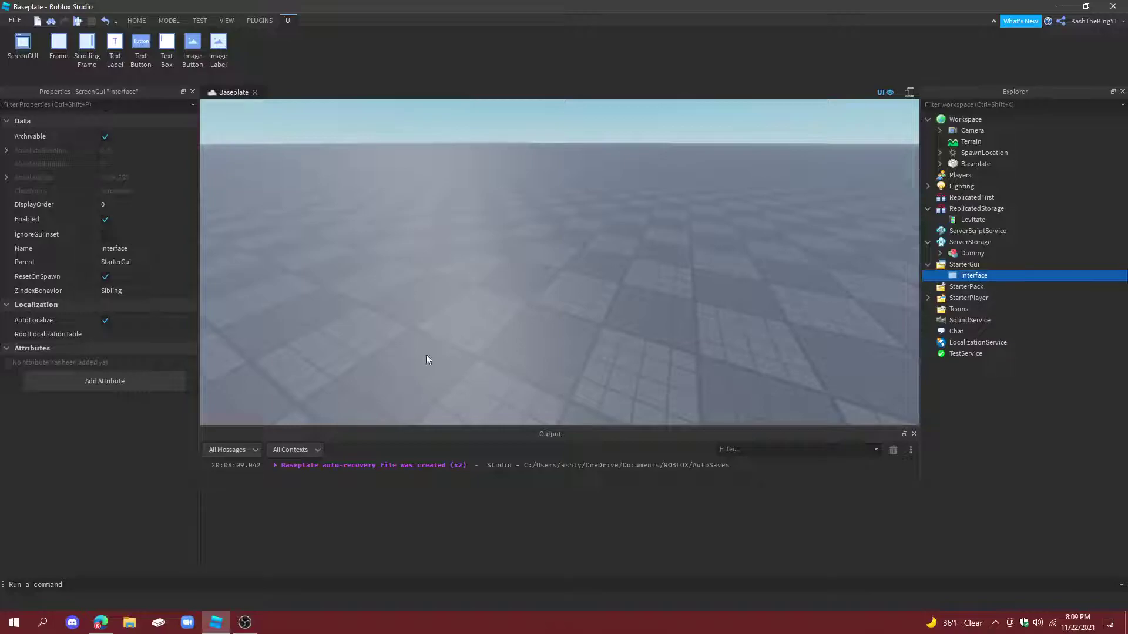
{"action": "left_click", "coordinate": [144, 234]}
{"action": "left_click", "coordinate": [150, 276]}
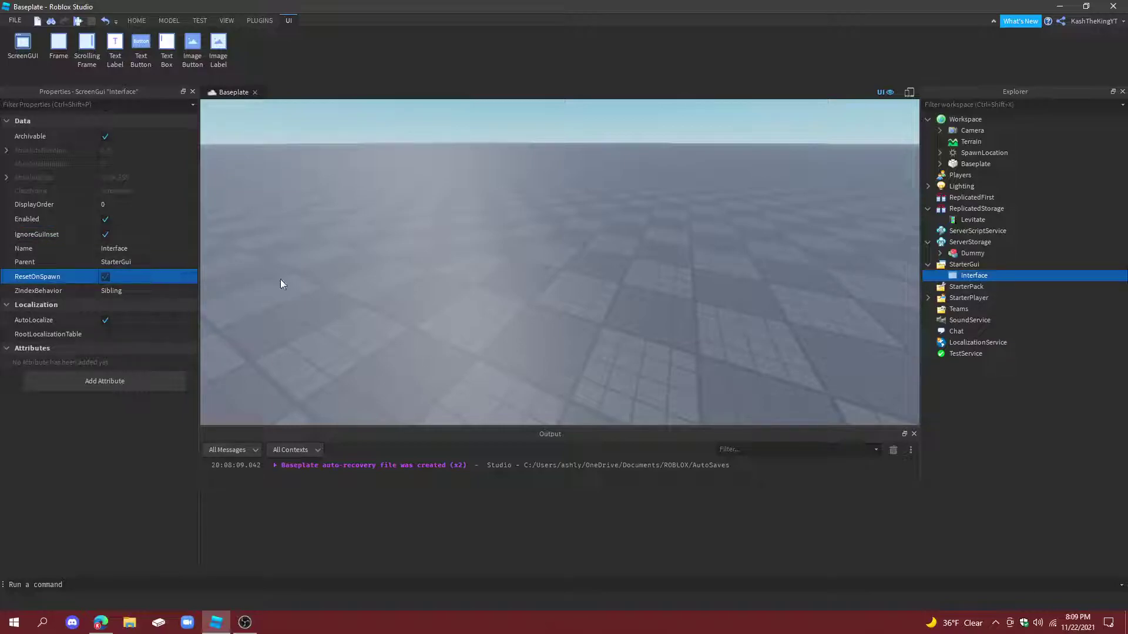
Add a TextButton to the Interface ScreenGui and place it at the viewport's left edge, at a vertical scale position of about 0.454
{"action": "left_click", "coordinate": [995, 275]}
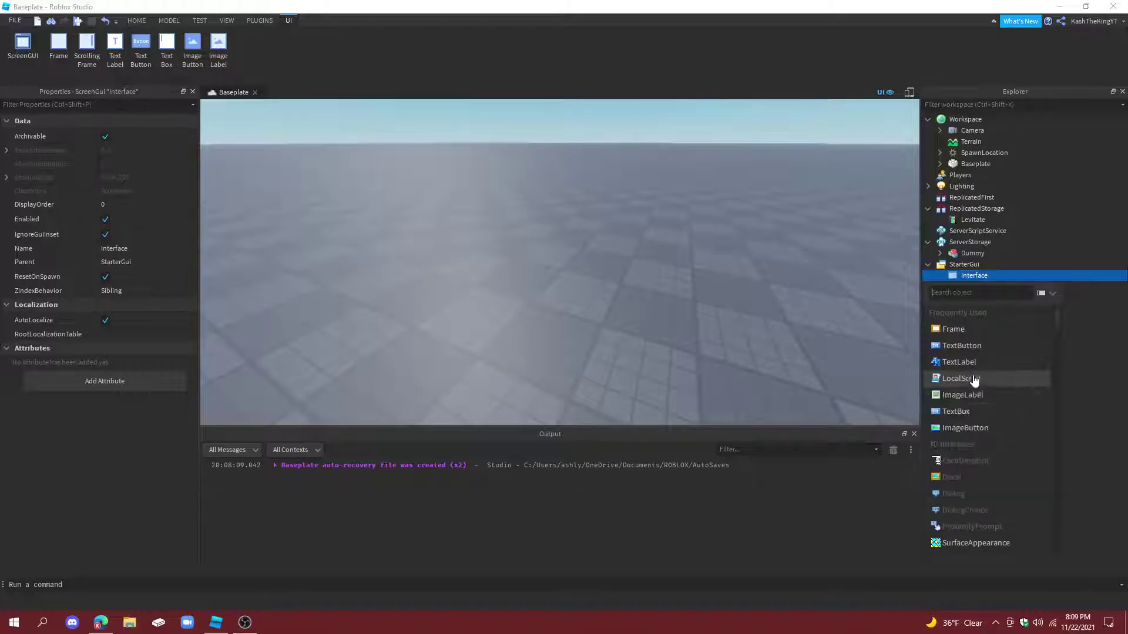
{"action": "left_click", "coordinate": [962, 347]}
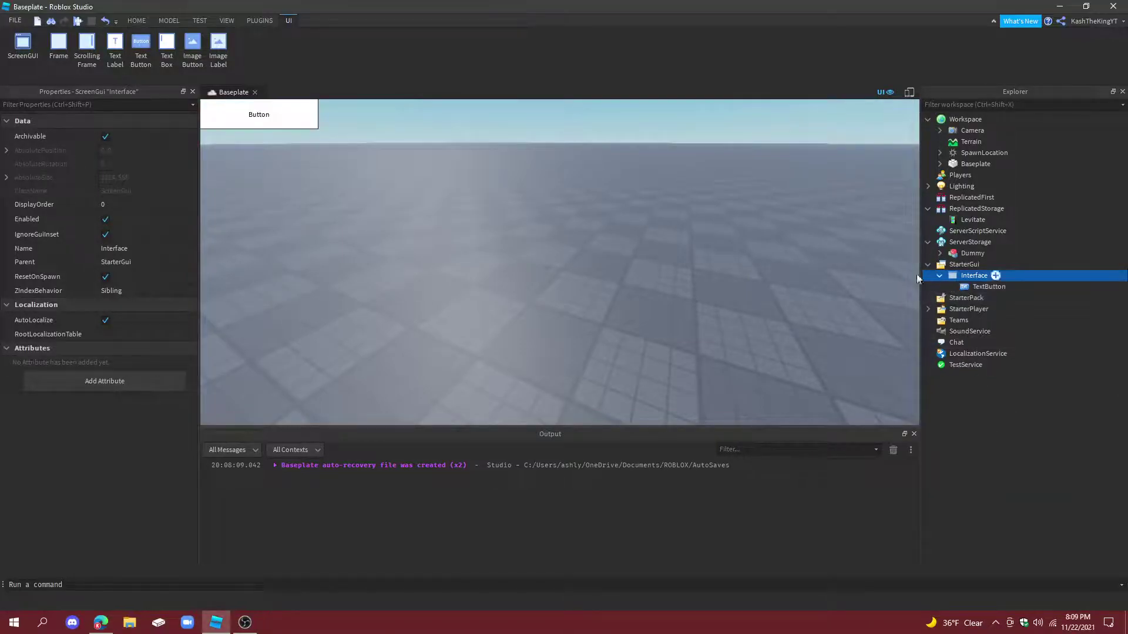
{"action": "left_click", "coordinate": [993, 287]}
{"action": "left_click_drag", "start_coordinate": [279, 123], "coordinate": [285, 262]}
Change the TextButton's text to Levitate
{"action": "double_click", "coordinate": [279, 260]}
{"action": "key", "text": "BackSpace"}
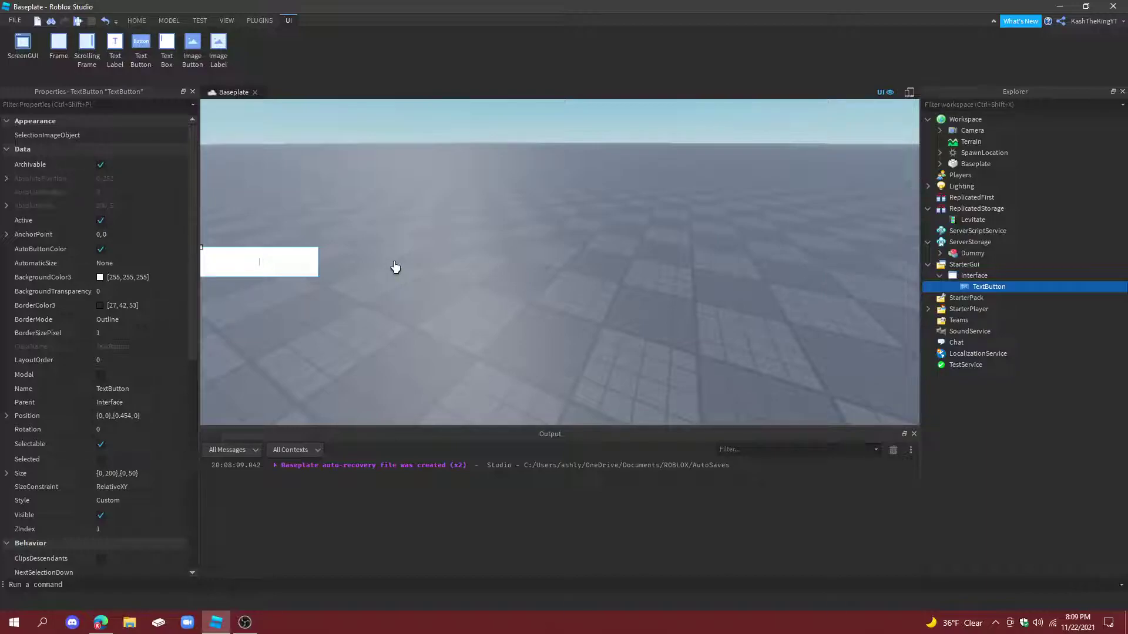
{"action": "type", "text": "Levitate"}
{"action": "key", "text": "Return"}
Set the TextButton's BorderSizePixel to 0 and enable TextScaled
{"action": "left_click", "coordinate": [111, 328]}
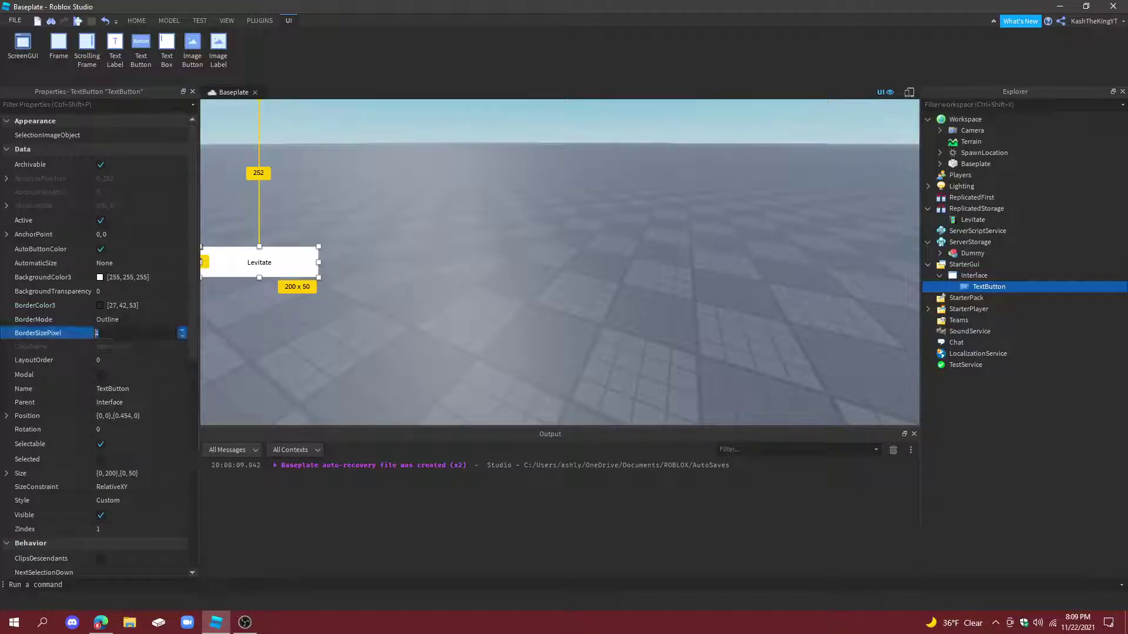
{"action": "type", "text": "0"}
{"action": "scroll", "coordinate": [117, 355], "scroll_direction": "down", "scroll_amount": 7}
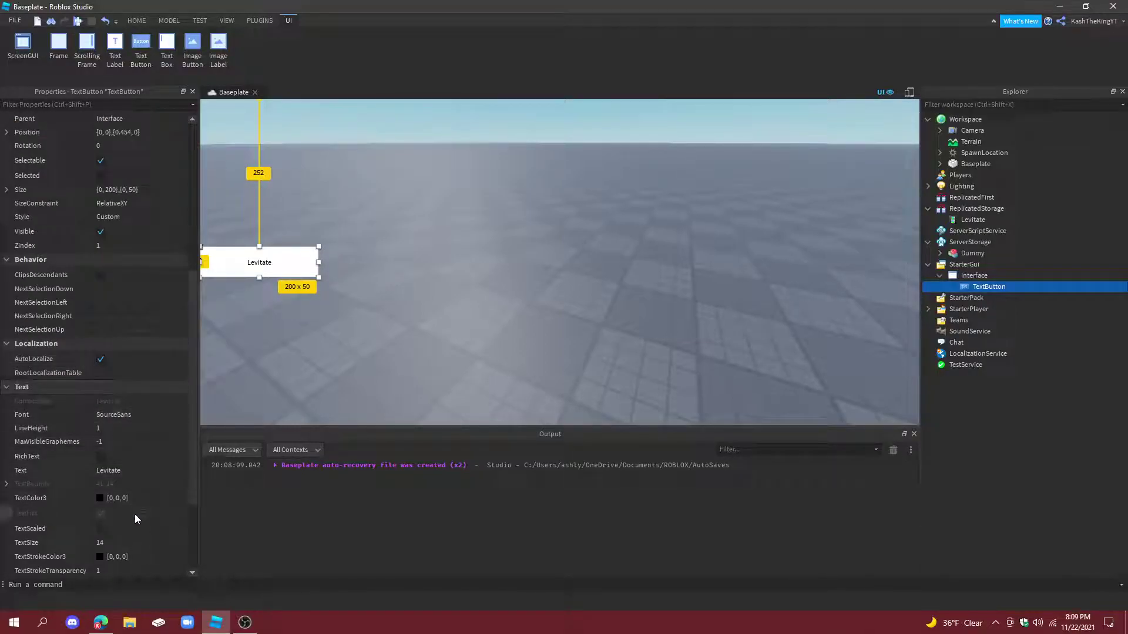
{"action": "left_click", "coordinate": [101, 528]}
Give the TextButton's label a bold font and set its text colour to white
{"action": "left_click", "coordinate": [147, 420]}
{"action": "scroll", "coordinate": [147, 421], "scroll_direction": "down", "scroll_amount": 1}
{"action": "scroll", "coordinate": [146, 421], "scroll_direction": "up", "scroll_amount": 1}
{"action": "left_click", "coordinate": [102, 499]}
{"action": "left_click", "coordinate": [539, 374]}
{"action": "left_click", "coordinate": [631, 414]}
Set the TextButton's background to light blue [155, 232, 255], using a saturation of 100
{"action": "scroll", "coordinate": [86, 278], "scroll_direction": "up", "scroll_amount": 6}
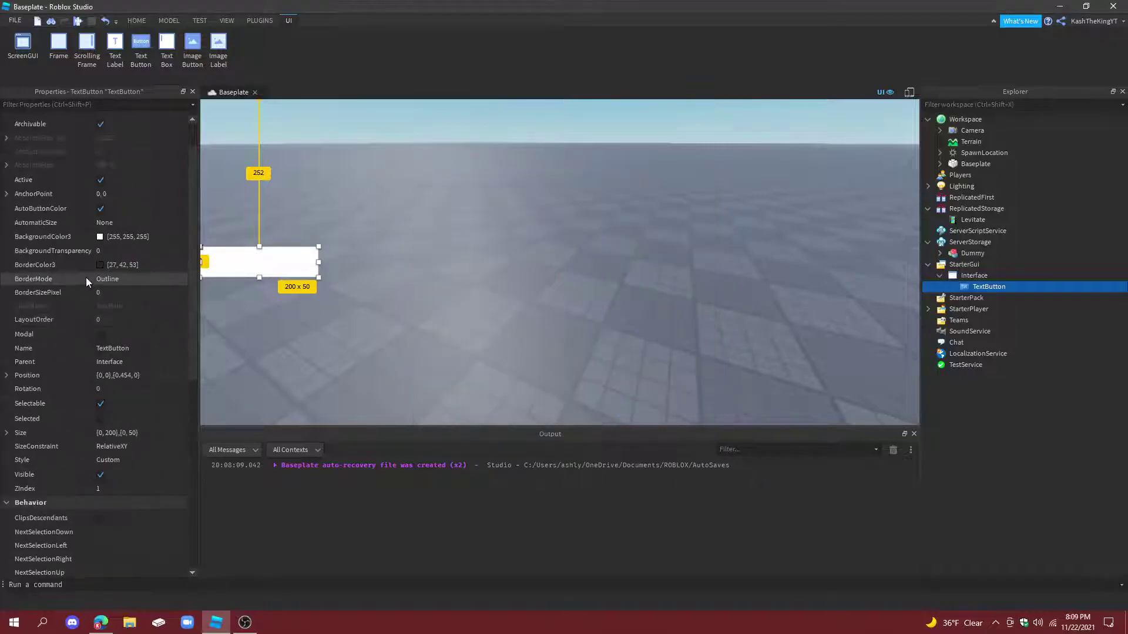
{"action": "left_click", "coordinate": [146, 237]}
{"action": "left_click", "coordinate": [100, 237]}
{"action": "left_click", "coordinate": [491, 265]}
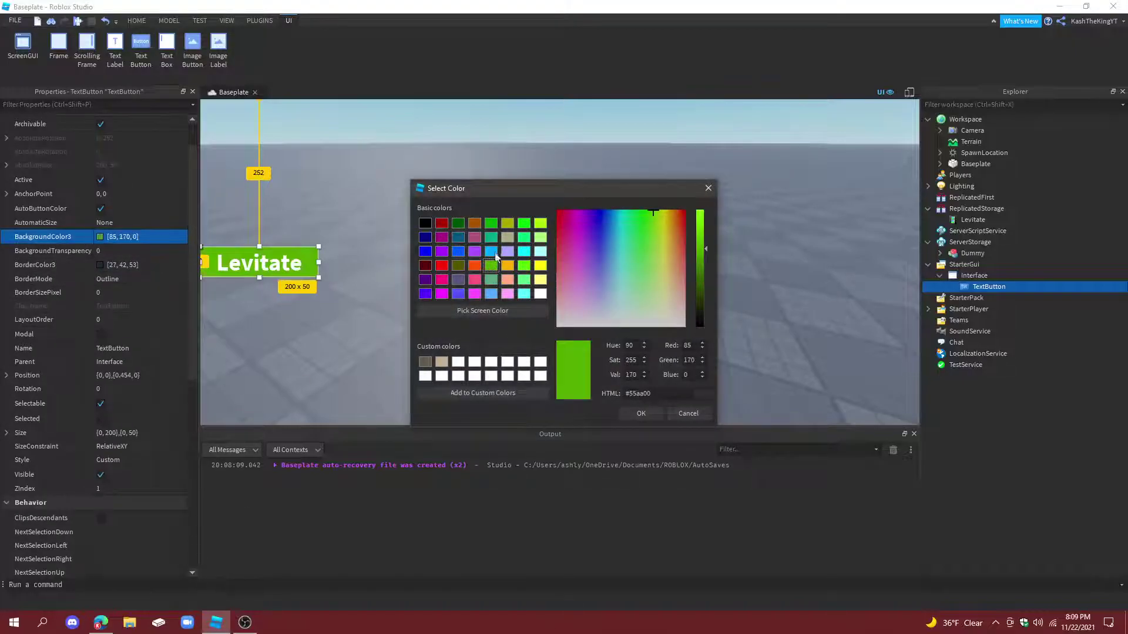
{"action": "left_click", "coordinate": [491, 251]}
{"action": "left_click", "coordinate": [540, 253]}
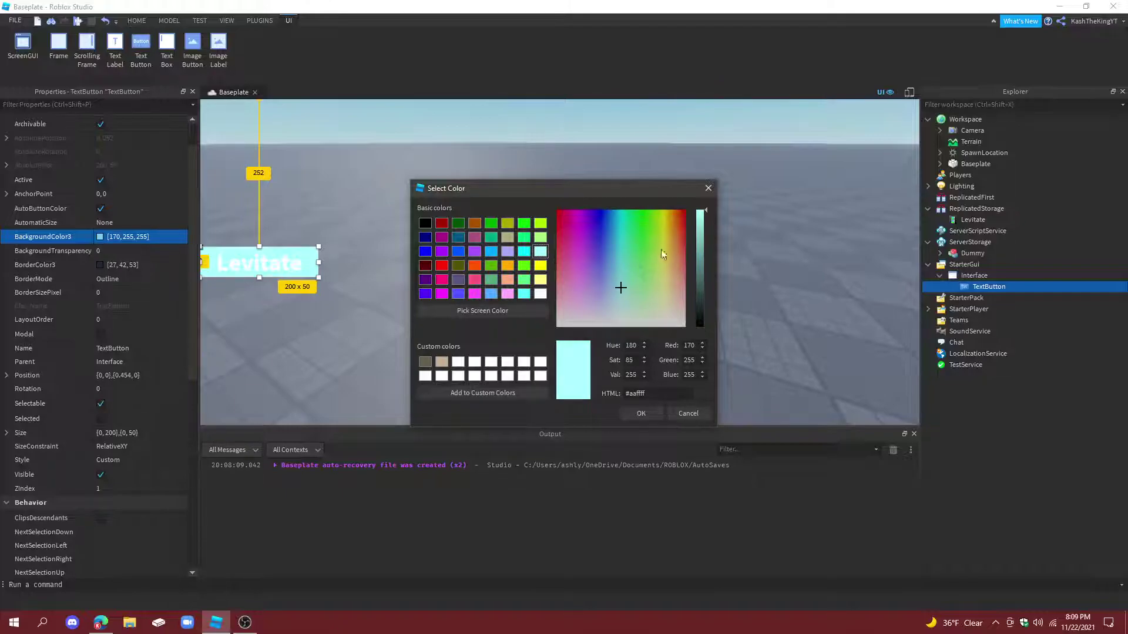
{"action": "left_click_drag", "start_coordinate": [624, 292], "coordinate": [616, 266]}
{"action": "double_click", "coordinate": [631, 360]}
{"action": "type", "text": "100"}
{"action": "key", "text": "Return"}
{"action": "left_click", "coordinate": [411, 304]}
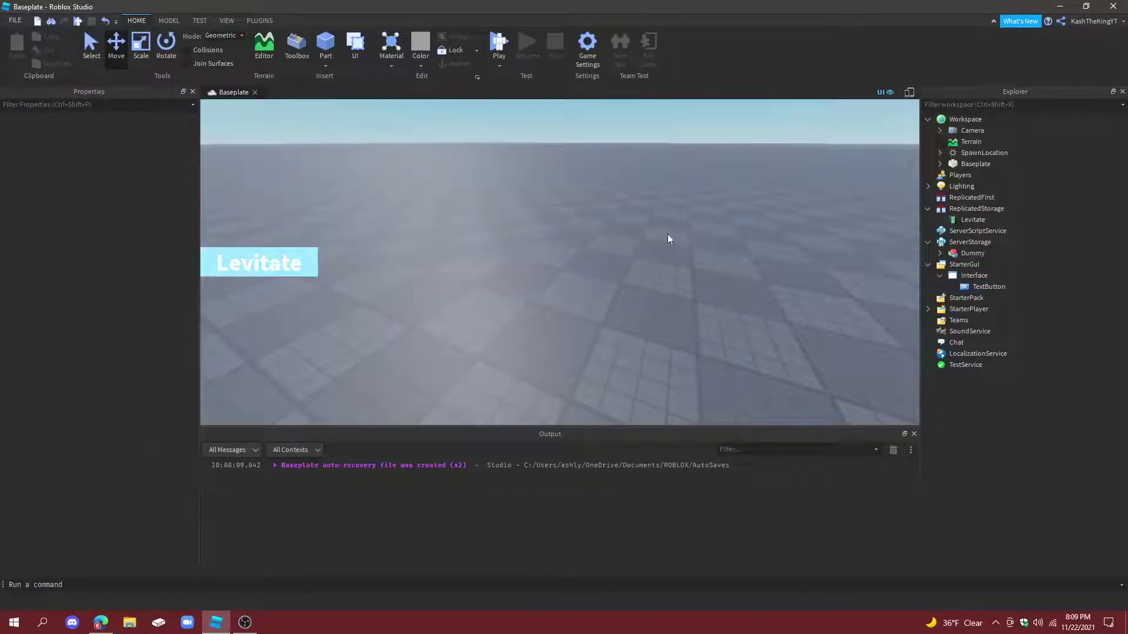
Add a UIStroke to the TextButton and set its ApplyStrokeMode to Border
{"action": "left_click", "coordinate": [988, 286]}
{"action": "left_click", "coordinate": [1013, 287]}
{"action": "type", "text": "uis"}
{"action": "left_click", "coordinate": [964, 347]}
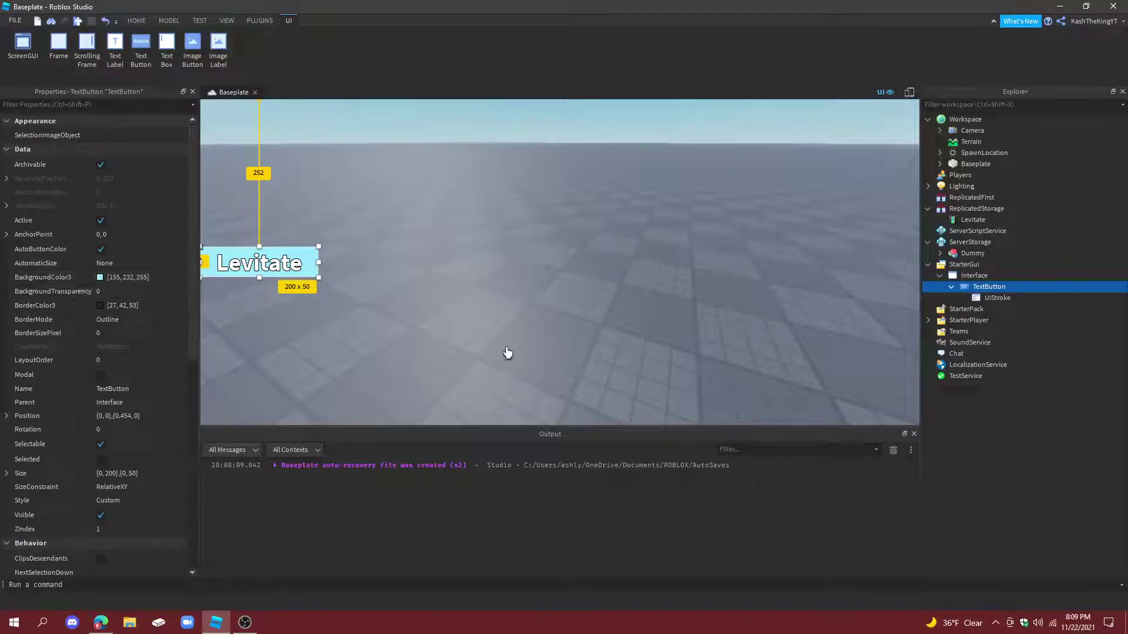
{"action": "left_click", "coordinate": [997, 298]}
{"action": "left_click", "coordinate": [121, 133]}
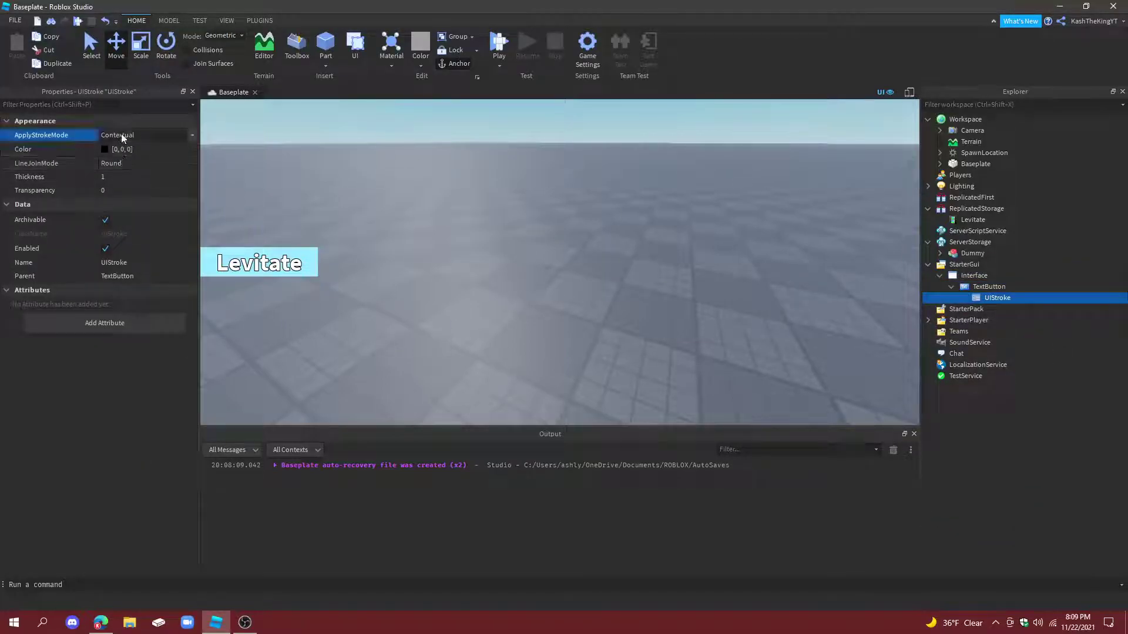
{"action": "left_click", "coordinate": [126, 150]}
Set the UIStroke's colour to white and its thickness to 5
{"action": "left_click", "coordinate": [105, 149]}
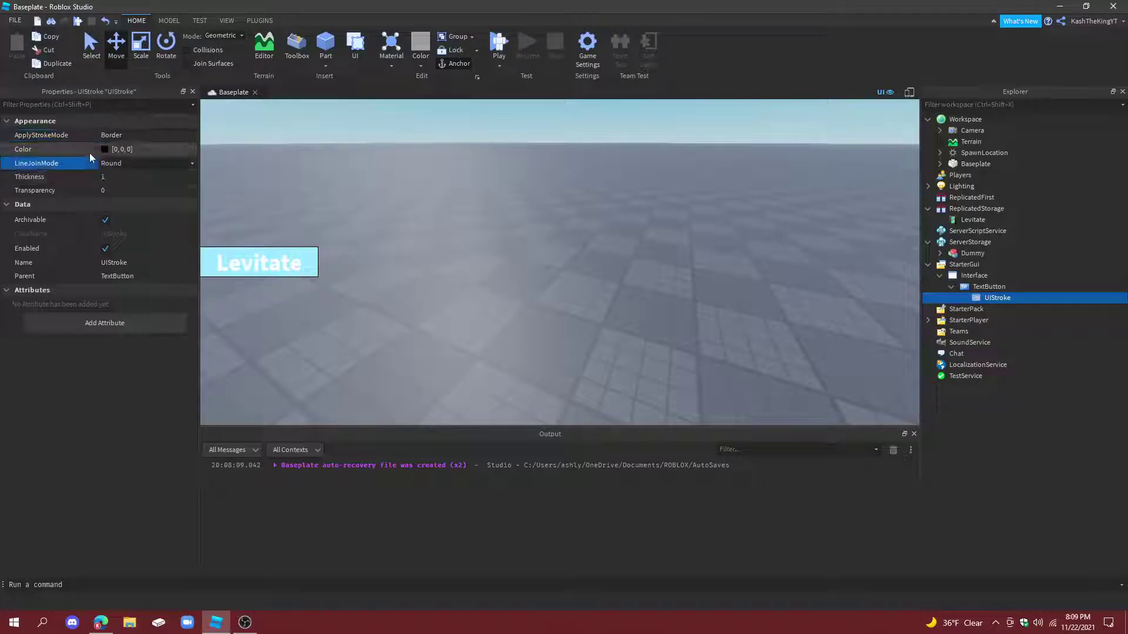
{"action": "left_click", "coordinate": [540, 361]}
{"action": "left_click", "coordinate": [639, 412]}
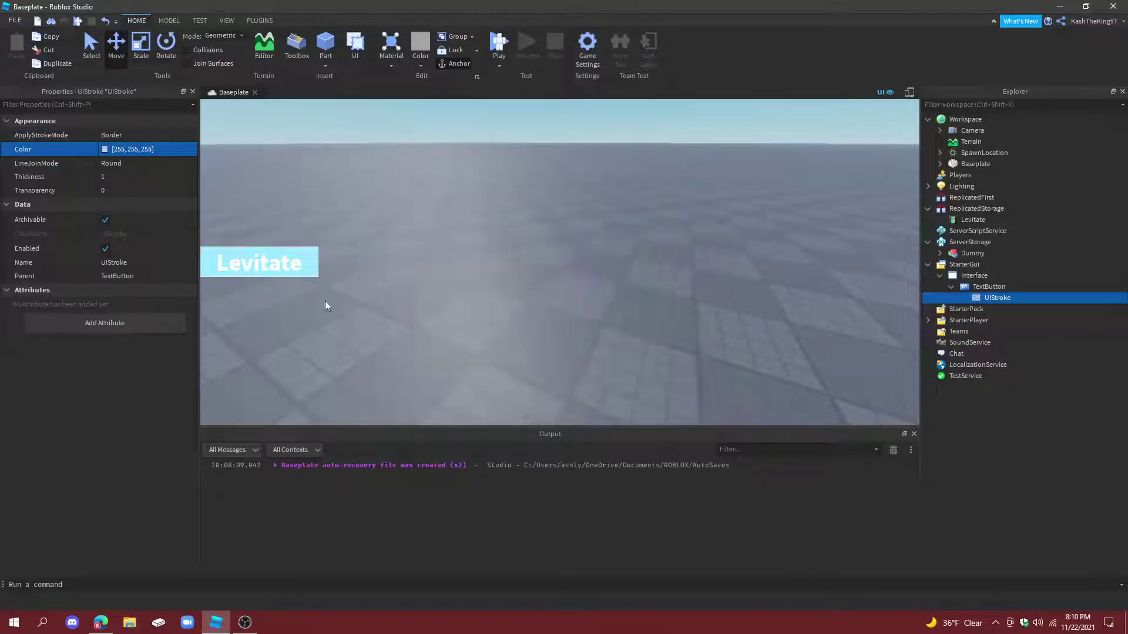
{"action": "left_click", "coordinate": [126, 177]}
{"action": "type", "text": "5"}
{"action": "key", "text": "Return"}
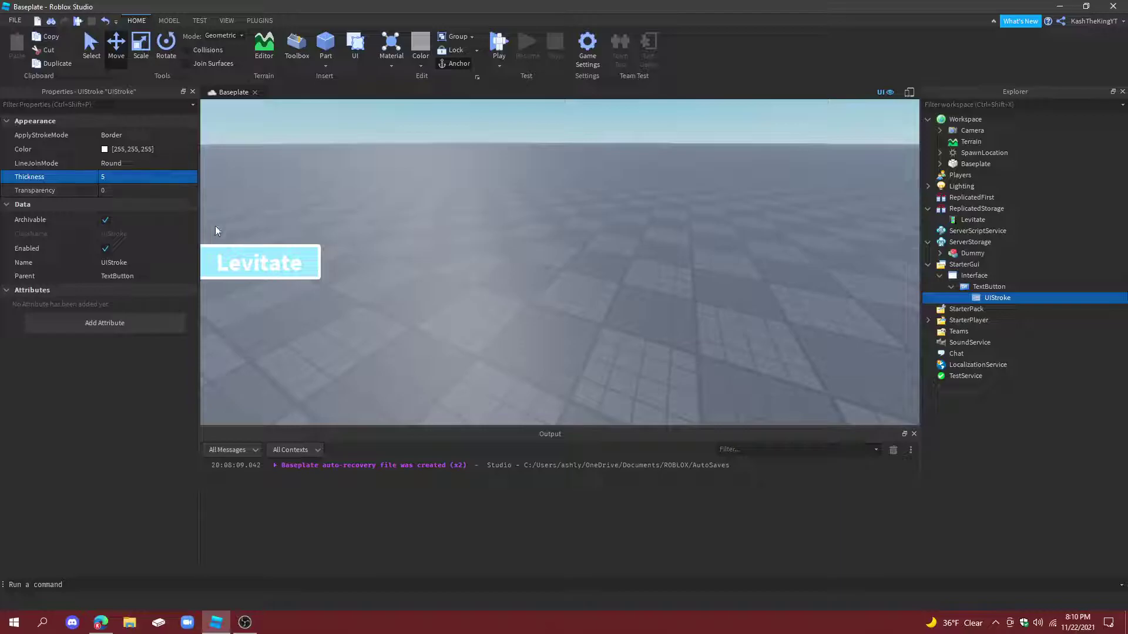
Move the Levitate button slightly in from the viewport's left edge, to a horizontal scale position of about 0.016
{"action": "left_click", "coordinate": [943, 286]}
{"action": "mouse_move", "coordinate": [284, 270]}
{"action": "left_mouse_down"}
{"action": "mouse_move", "coordinate": [299, 268]}
{"action": "mouse_move", "coordinate": [289, 268]}
{"action": "left_mouse_up"}
{"action": "left_click", "coordinate": [302, 264]}
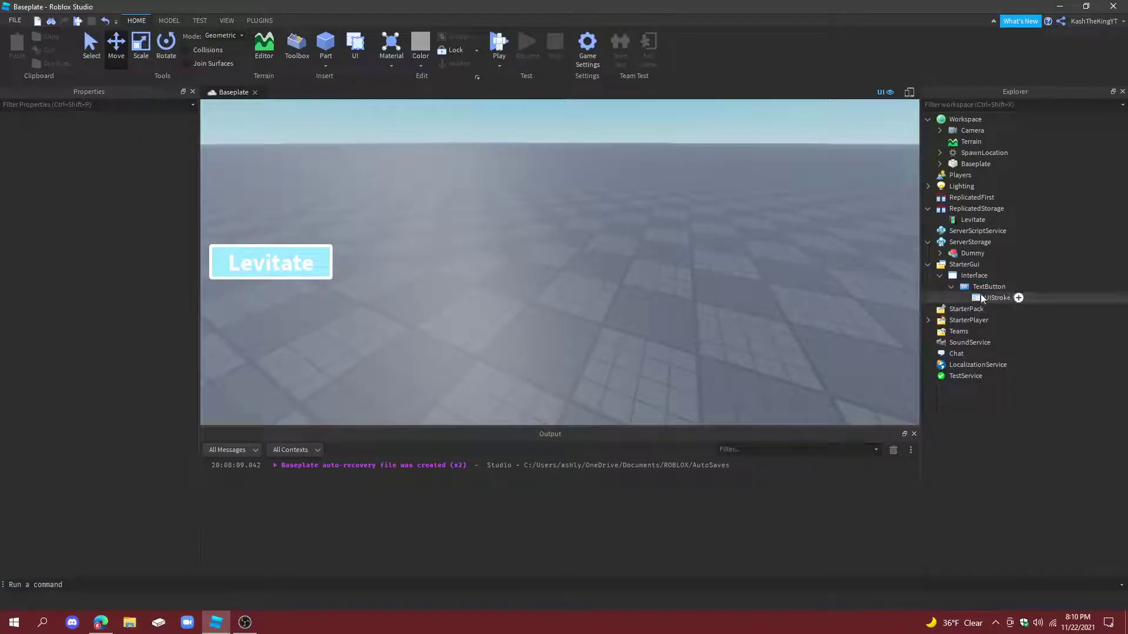
Look up the AutoScale Lite plugin among the Toolbox's plugins
{"action": "left_click", "coordinate": [990, 286]}
{"action": "left_click", "coordinate": [260, 20]}
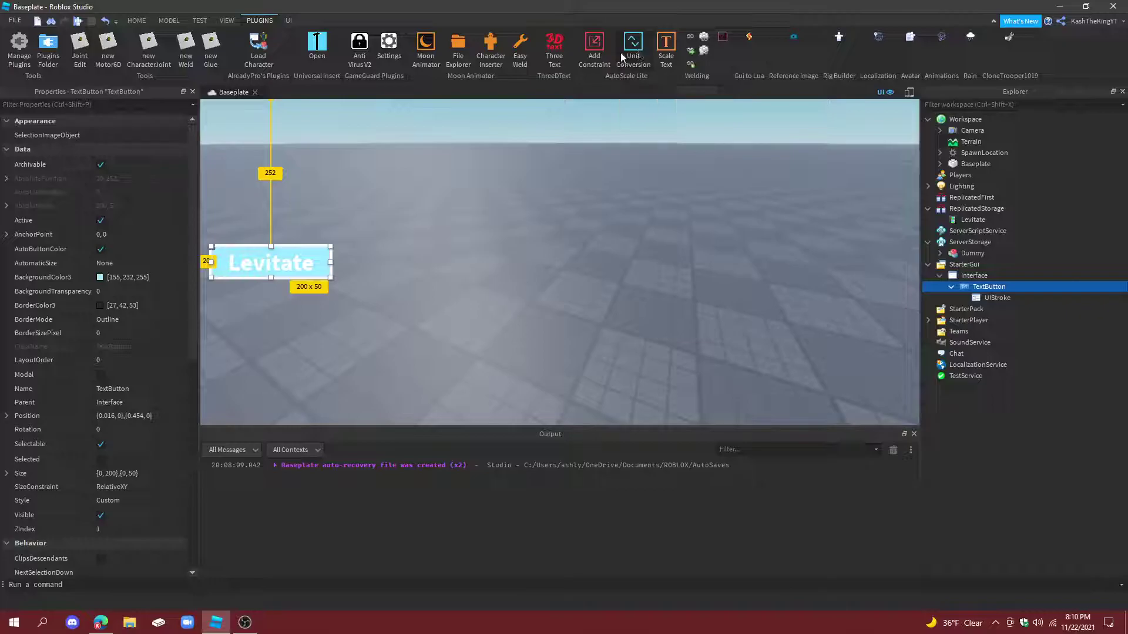
{"action": "left_click", "coordinate": [134, 25]}
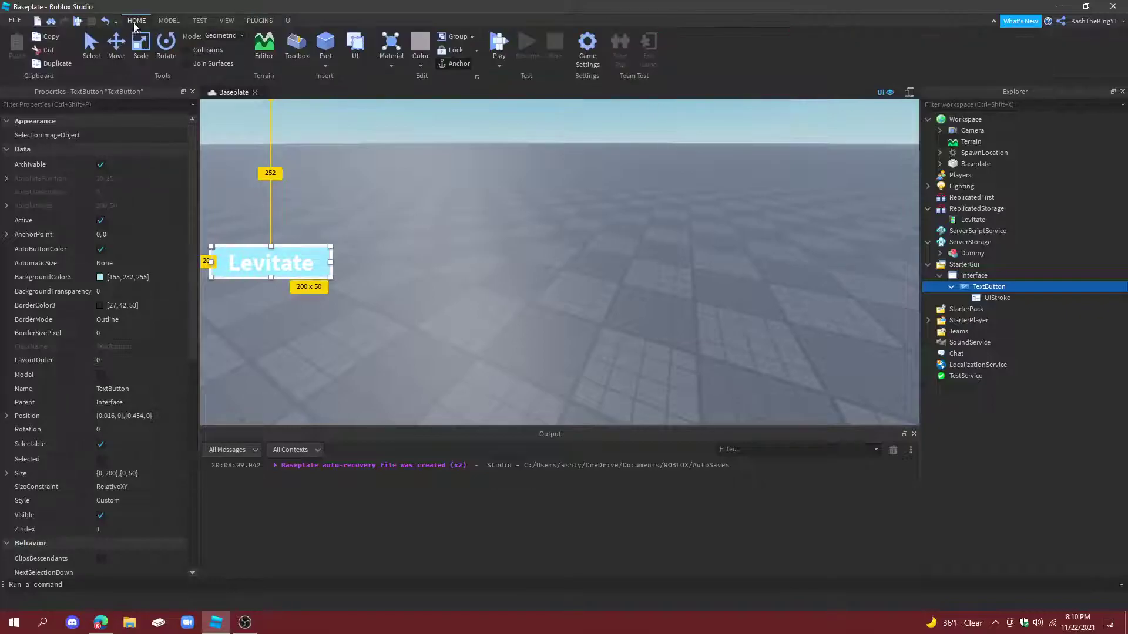
{"action": "left_click", "coordinate": [292, 54]}
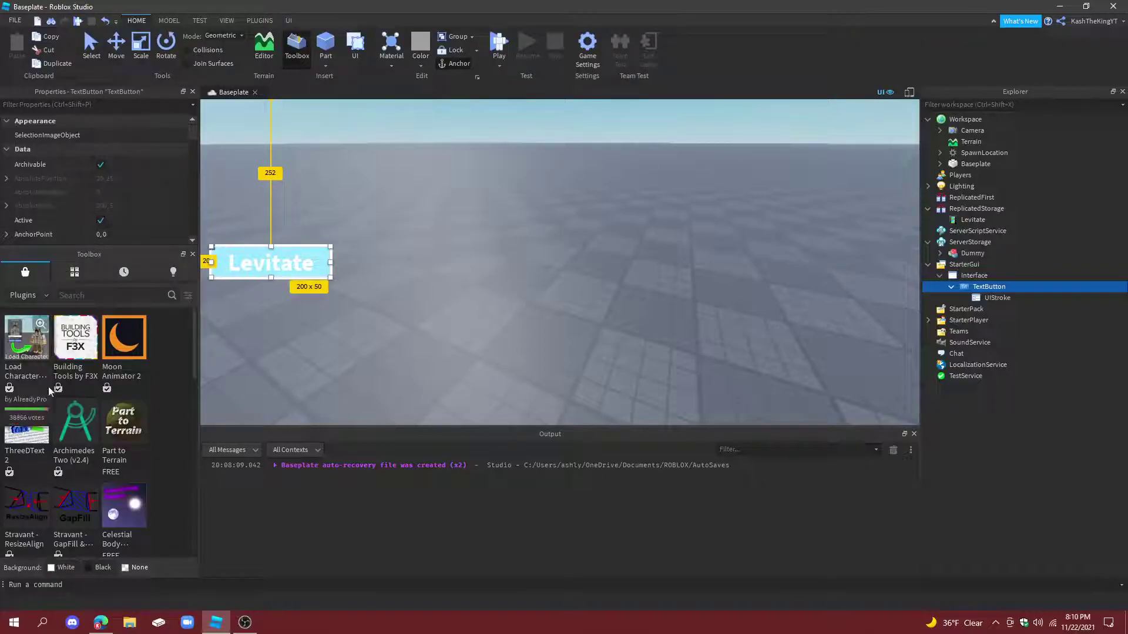
{"action": "scroll", "coordinate": [42, 437], "scroll_direction": "down", "scroll_amount": 3}
{"action": "scroll", "coordinate": [41, 438], "scroll_direction": "down", "scroll_amount": 3}
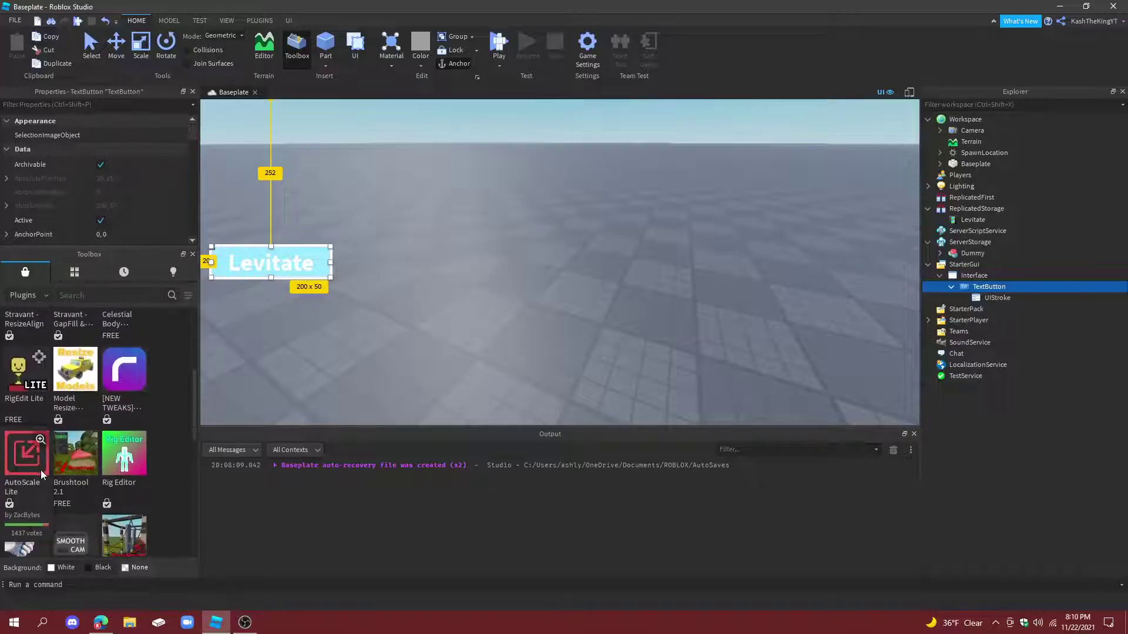
{"action": "left_click", "coordinate": [192, 254]}
Convert the TextButton's size to scale units with AutoScale Lite's Unit Conversion and check its Size values
{"action": "left_click", "coordinate": [259, 20]}
{"action": "left_click", "coordinate": [633, 47]}
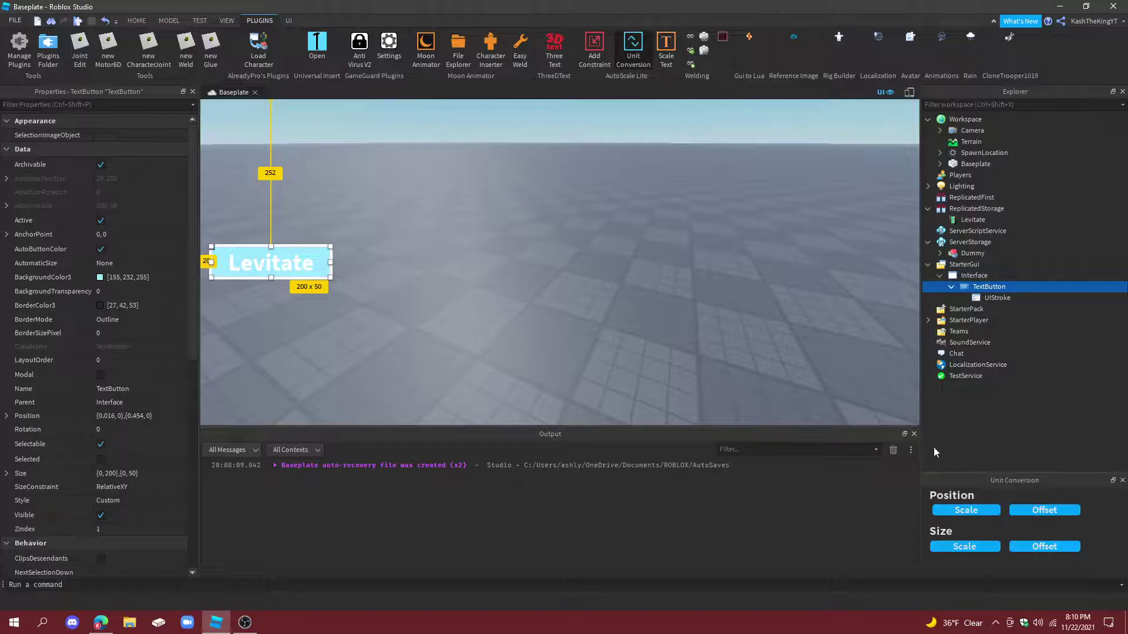
{"action": "left_click", "coordinate": [973, 550]}
{"action": "left_click_drag", "start_coordinate": [1010, 474], "coordinate": [992, 426]}
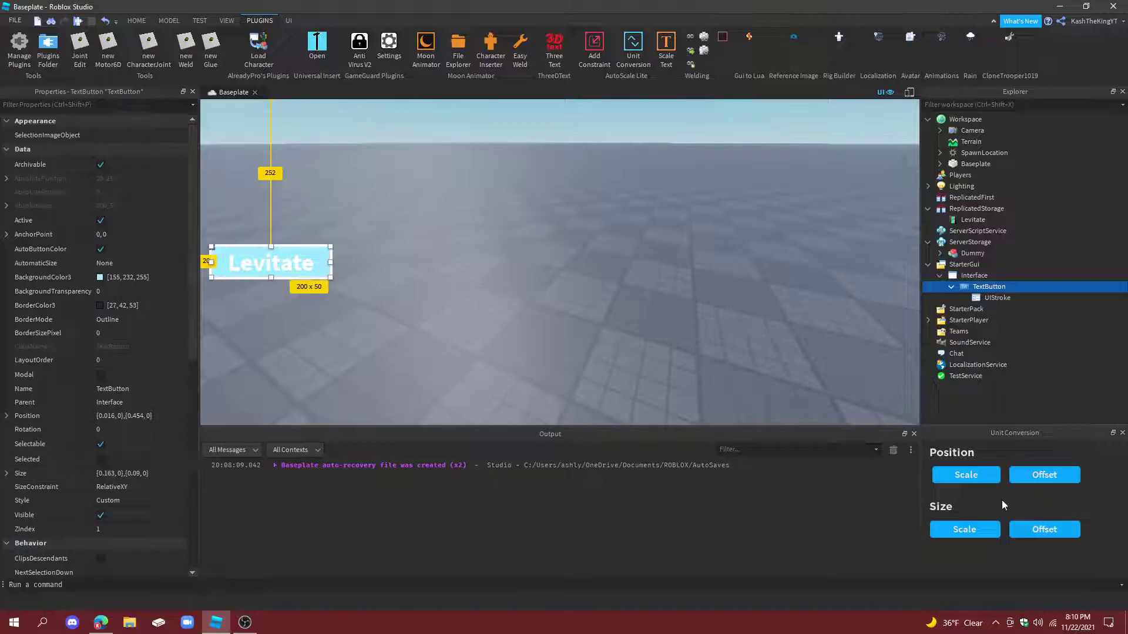
{"action": "left_click", "coordinate": [121, 473]}
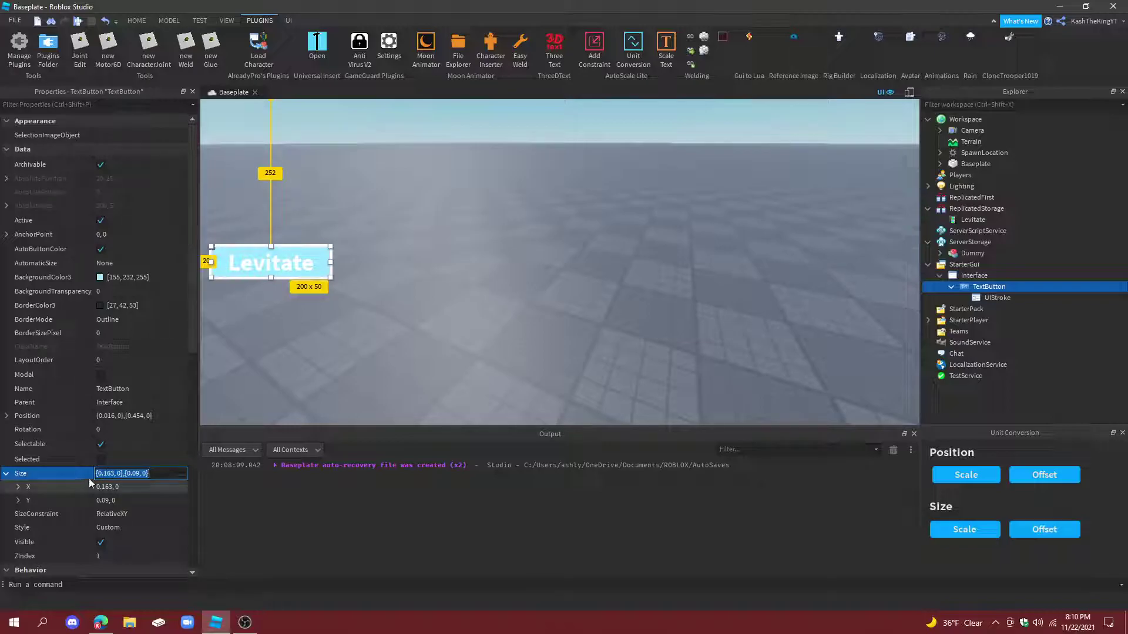
{"action": "left_click", "coordinate": [2, 473]}
{"action": "left_click", "coordinate": [3, 475]}
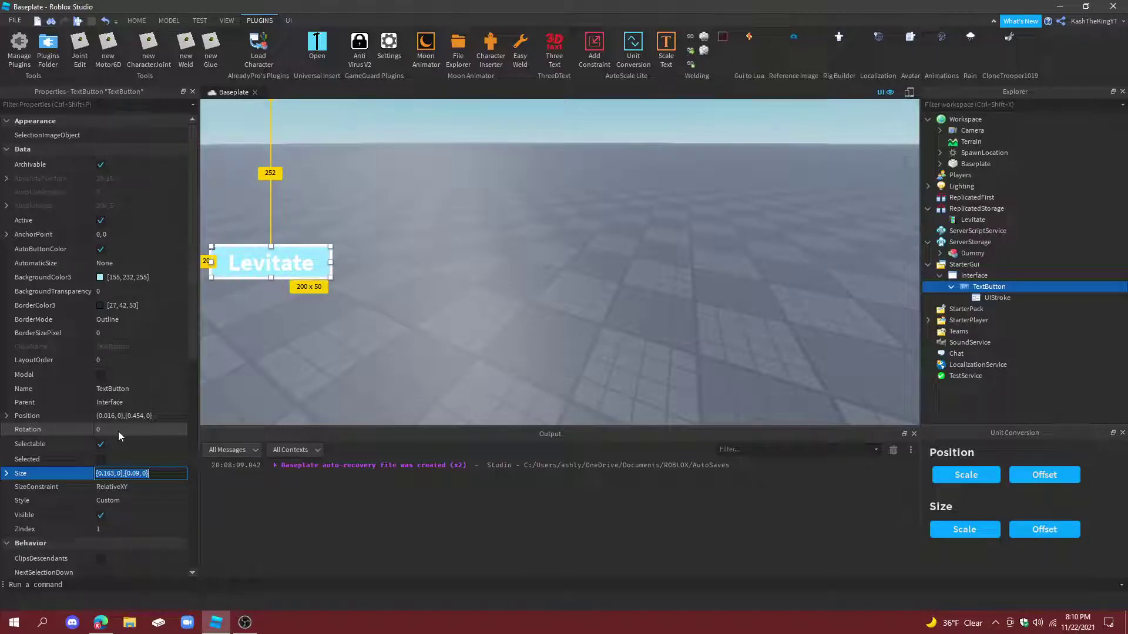
{"action": "left_click", "coordinate": [1122, 434]}
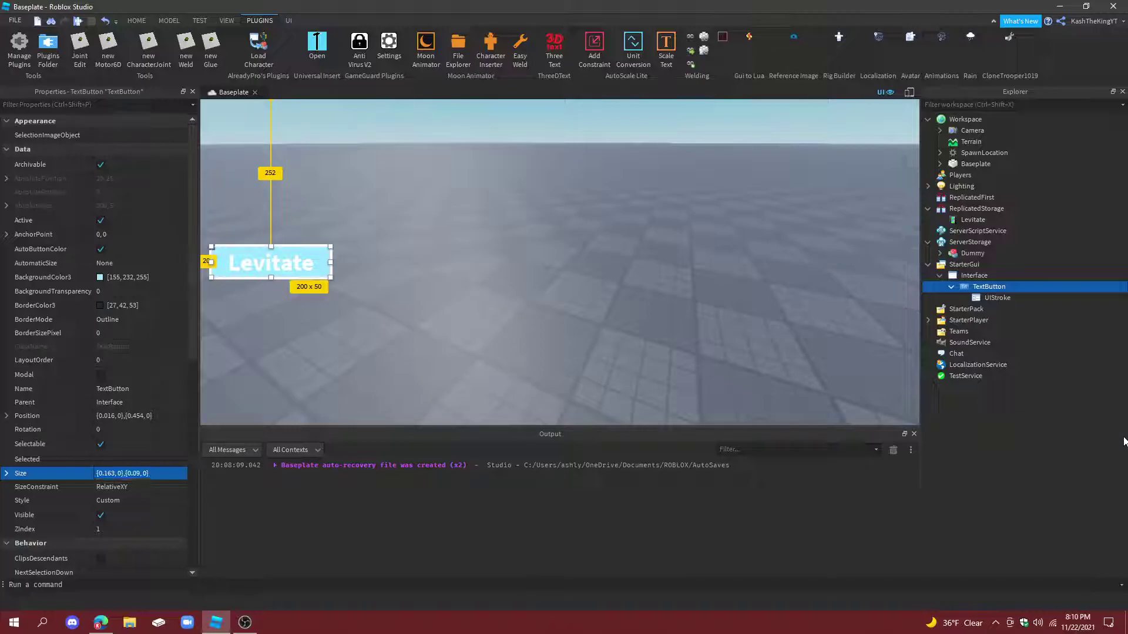
Rename the TextButton under Interface to Levitate
{"action": "double_click", "coordinate": [985, 287]}
{"action": "key", "text": "BackSpace"}
{"action": "type", "text": "Levitate"}
{"action": "key", "text": "Return"}
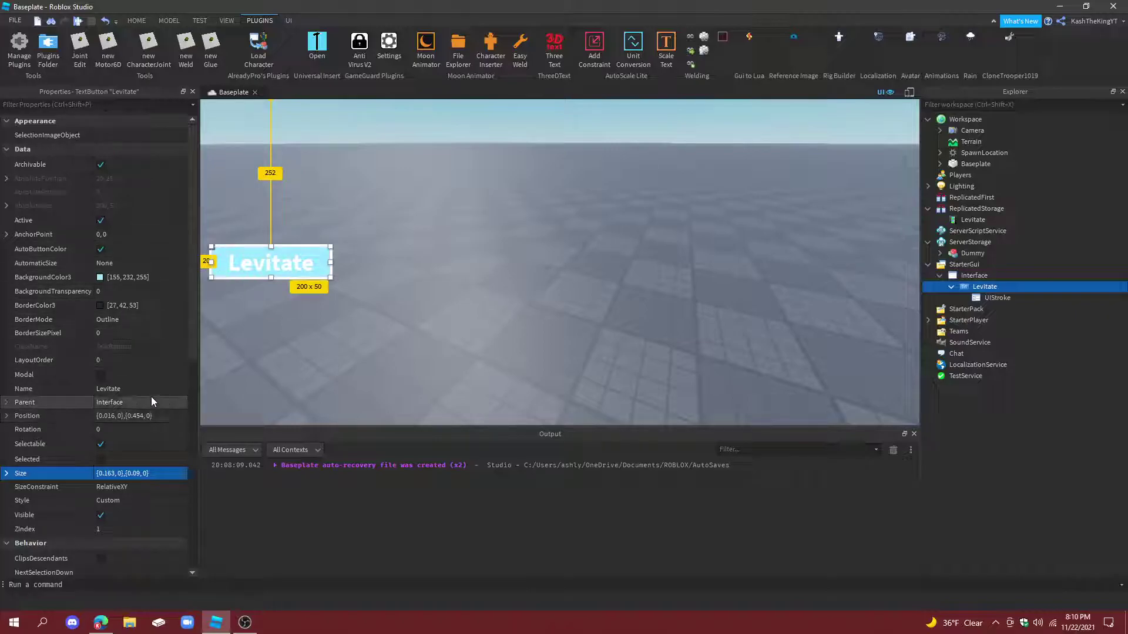
{"action": "scroll", "coordinate": [136, 323], "scroll_direction": "down", "scroll_amount": 5}
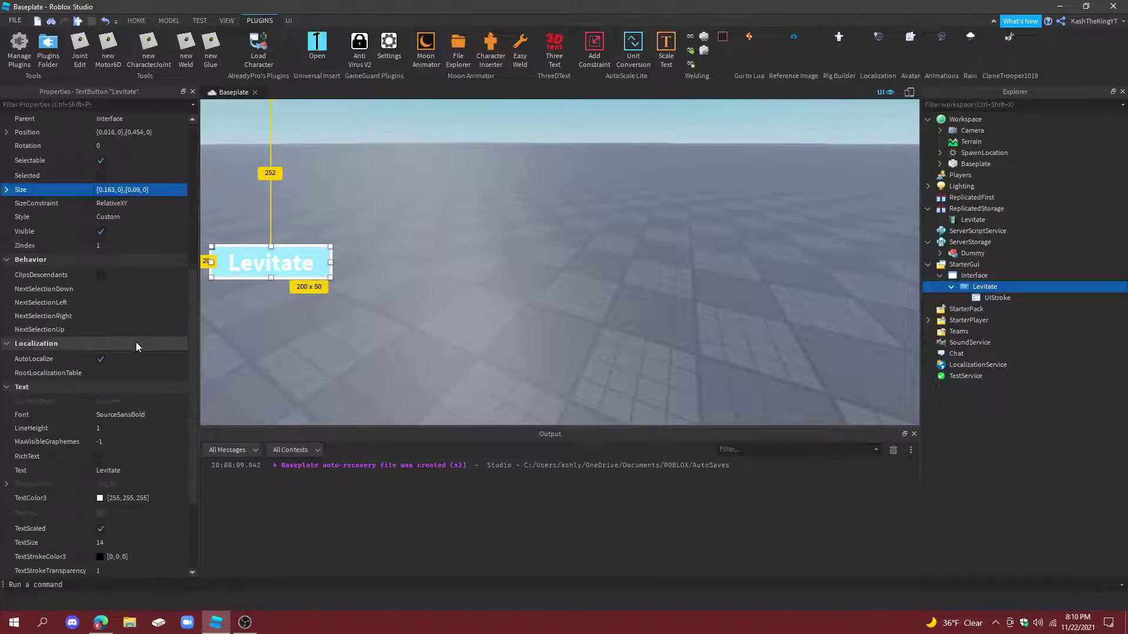
{"action": "scroll", "coordinate": [61, 350], "scroll_direction": "up", "scroll_amount": 5}
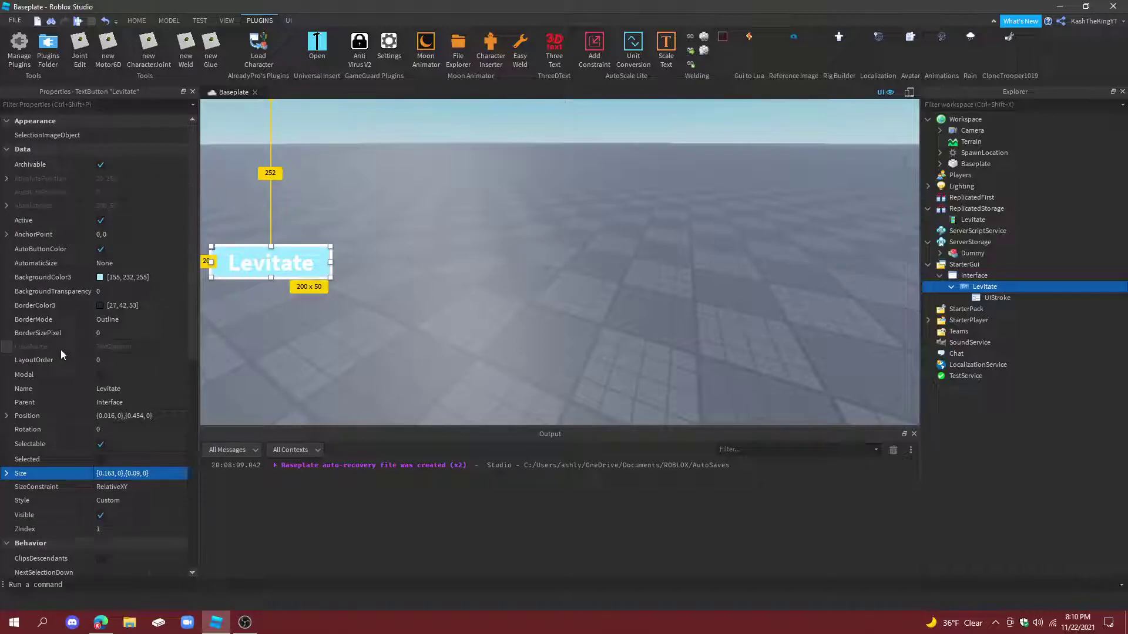
Add a LocalScript to the Interface ScreenGui and rename it Manage
{"action": "left_click", "coordinate": [467, 381]}
{"action": "left_click", "coordinate": [996, 275]}
{"action": "type", "text": "lo"}
{"action": "left_click", "coordinate": [965, 313]}
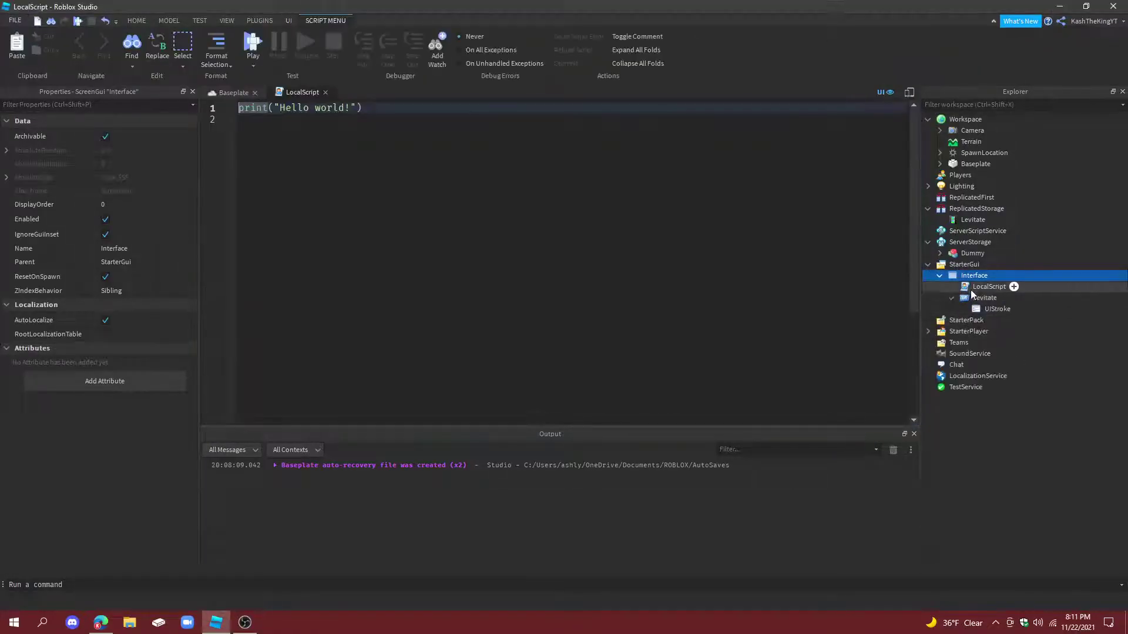
{"action": "left_click", "coordinate": [975, 287]}
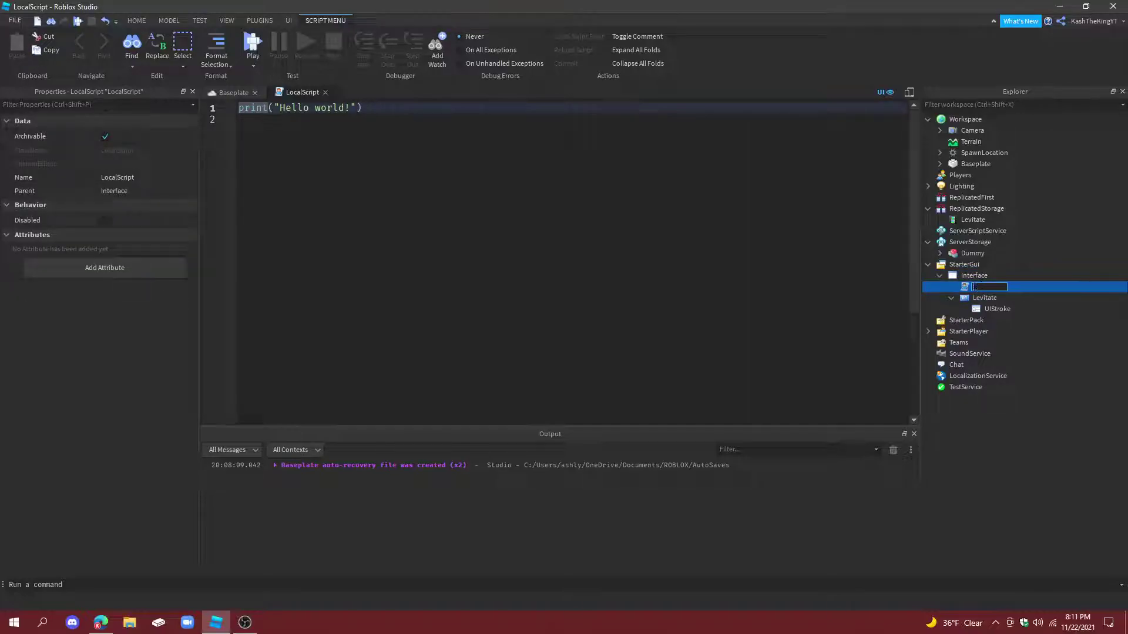
{"action": "type", "text": "Manage"}
{"action": "key", "text": "Return"}
Replace the Manage script's default code with local animations = game.ReplicatedStorage
{"action": "left_click", "coordinate": [483, 242]}
{"action": "key", "text": "ctrl+a"}
{"action": "key", "text": "BackSpace"}
{"action": "type", "text": "local ani"}
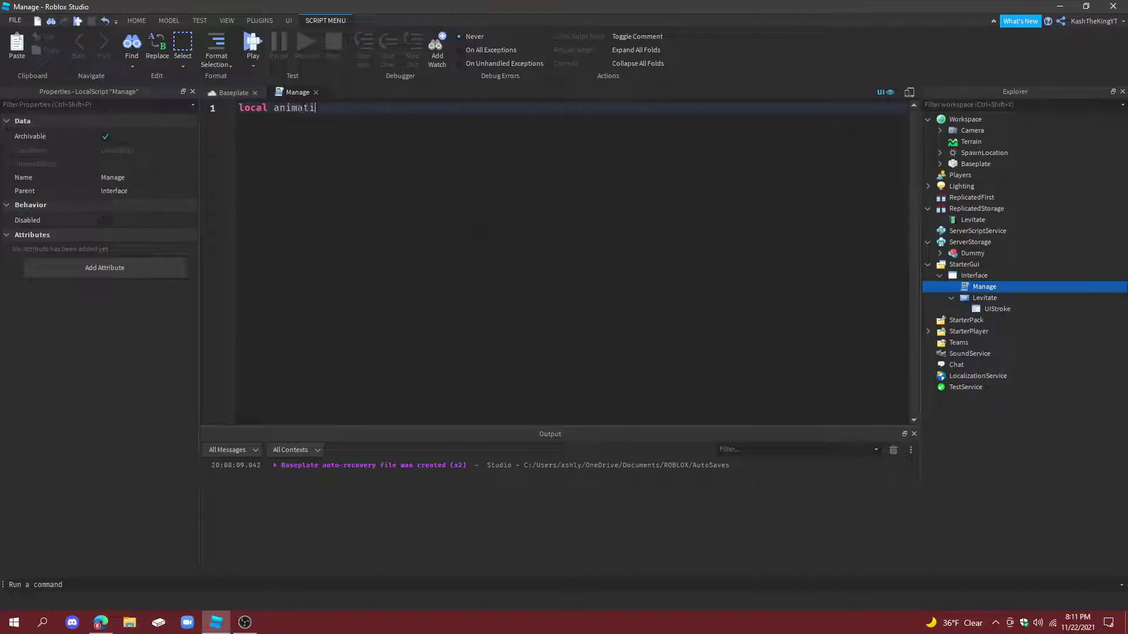
{"action": "type", "text": "mations = game.ReplicatedStorage"}
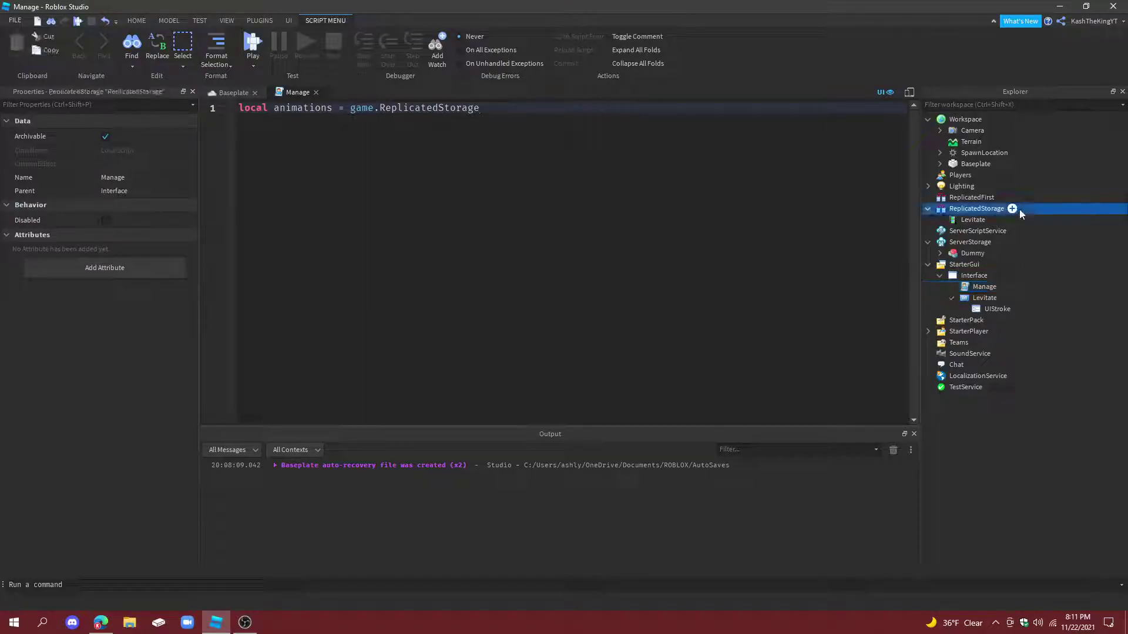
Add a folder named Animations to ReplicatedStorage and move the Levitate animation into it
{"action": "left_click", "coordinate": [999, 209]}
{"action": "double_click", "coordinate": [974, 221]}
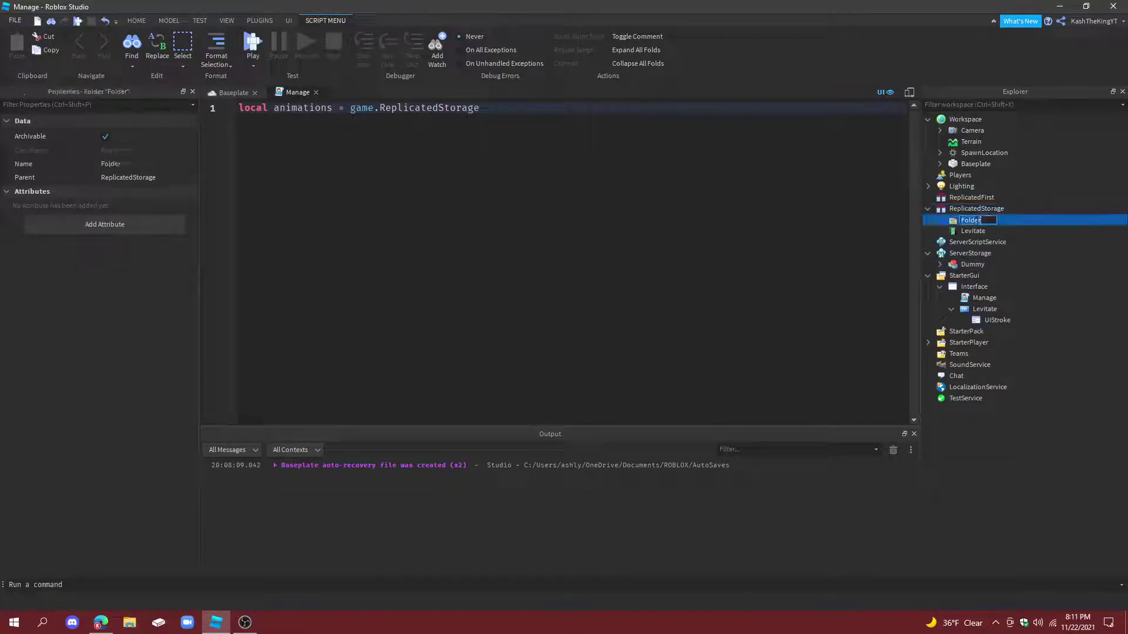
{"action": "key", "text": "BackSpace"}
{"action": "type", "text": "Animations"}
{"action": "key", "text": "Return"}
{"action": "left_click_drag", "start_coordinate": [973, 232], "coordinate": [987, 222]}
Extend the animations declaration in the Manage script with .Animations:GetChildren()
{"action": "left_click", "coordinate": [480, 108]}
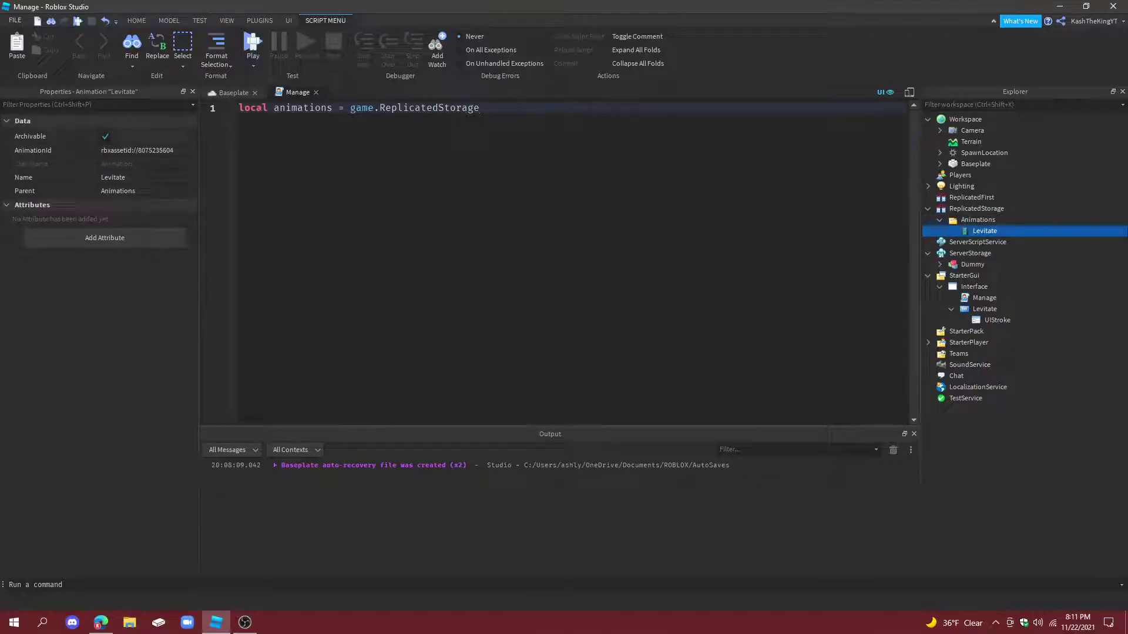
{"action": "type", "text": ".An"}
{"action": "key", "text": "Down"}
{"action": "key", "text": "Tab"}
{"action": "type", "text": ":GetChildren()"}
{"action": "key", "text": "Return"}
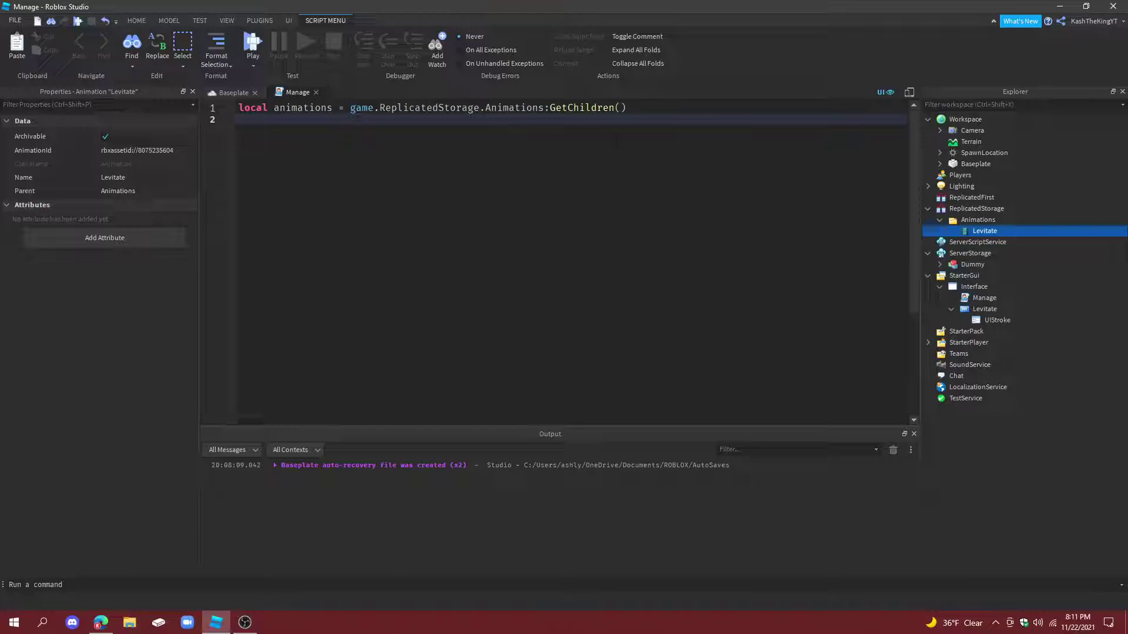
Declare local buttons = script.Parent:GetChildren() in the Manage script and begin a for loop below it
{"action": "type", "text": "local buttons = script.Parent"}
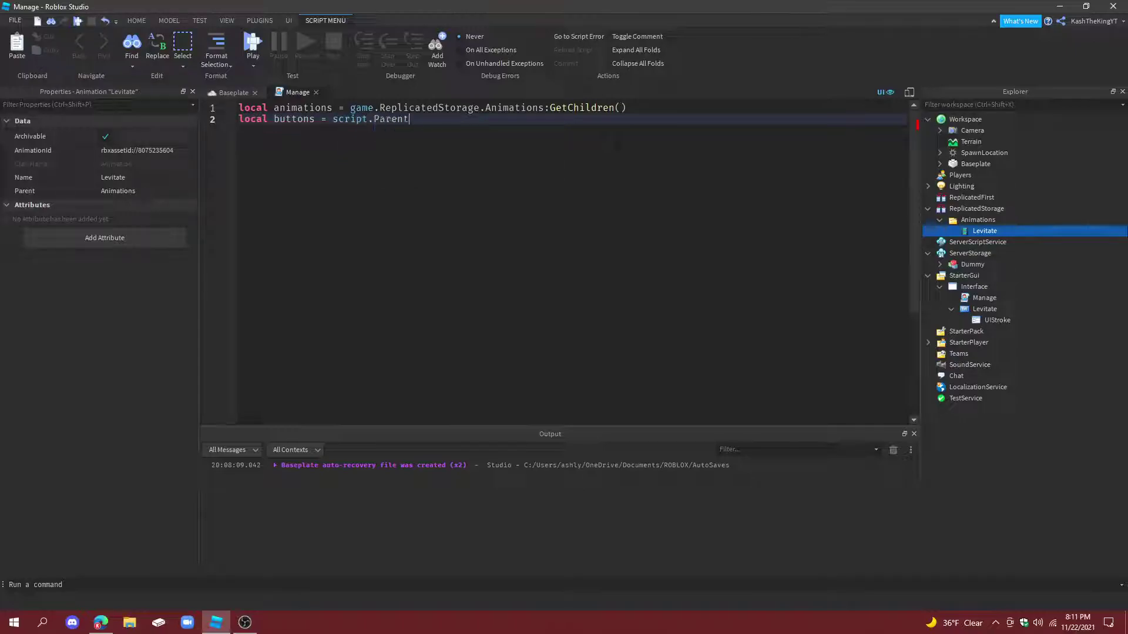
{"action": "type", "text": ":GetChildren()"}
{"action": "key", "text": "Return"}
{"action": "key", "text": "Return"}
{"action": "type", "text": "for i"}
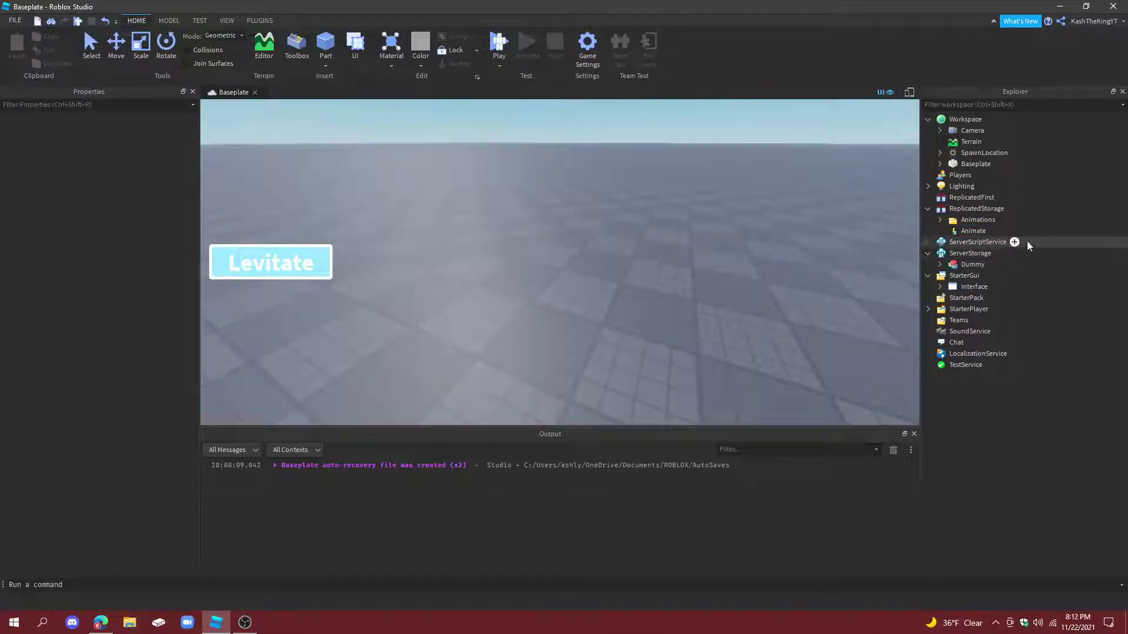
Add a Script to ServerScriptService and replace its default code with local animations = game.ReplicatedStorage.Animations
{"action": "left_click", "coordinate": [1015, 241]}
{"action": "left_click", "coordinate": [964, 297]}
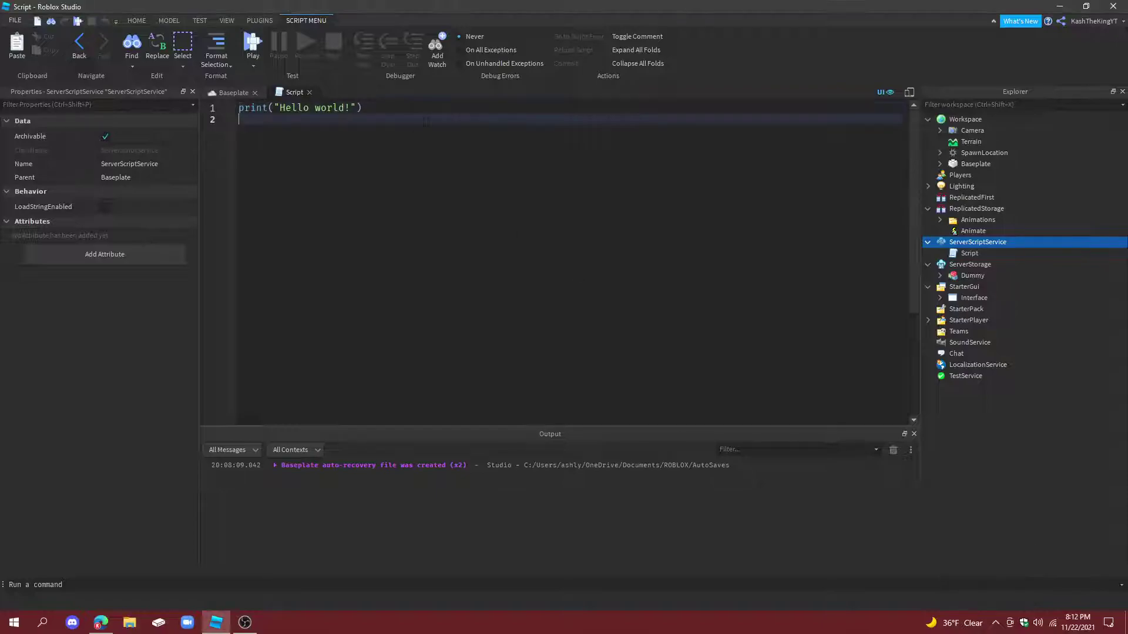
{"action": "key", "text": "ctrl+a"}
{"action": "type", "text": "local "}
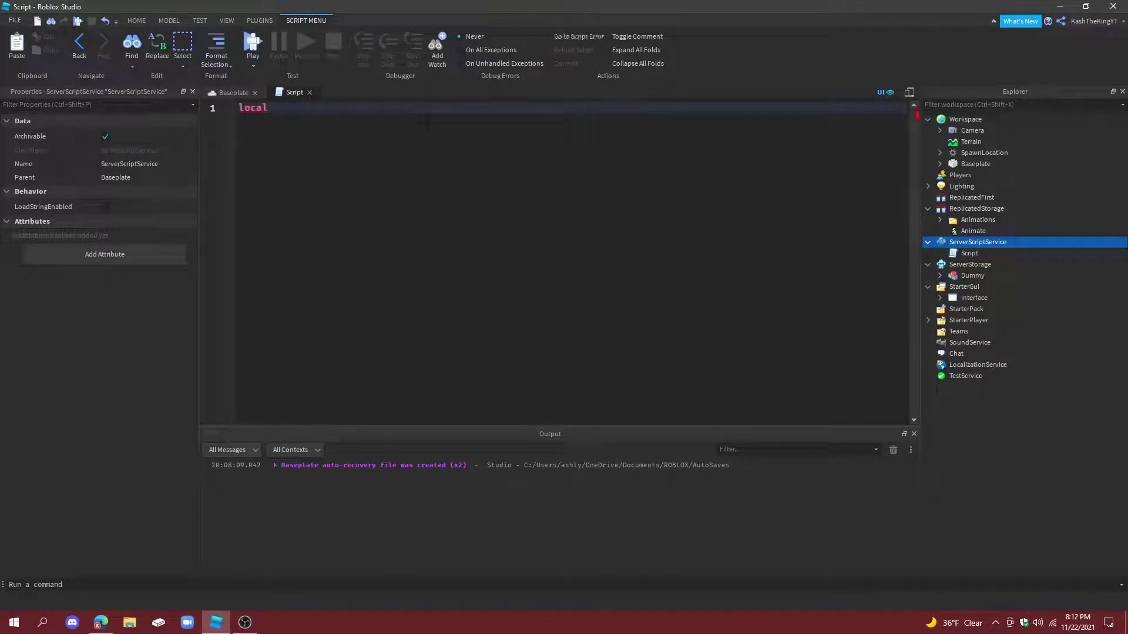
{"action": "type", "text": "animations = game.ReplicatedStorage.a"}
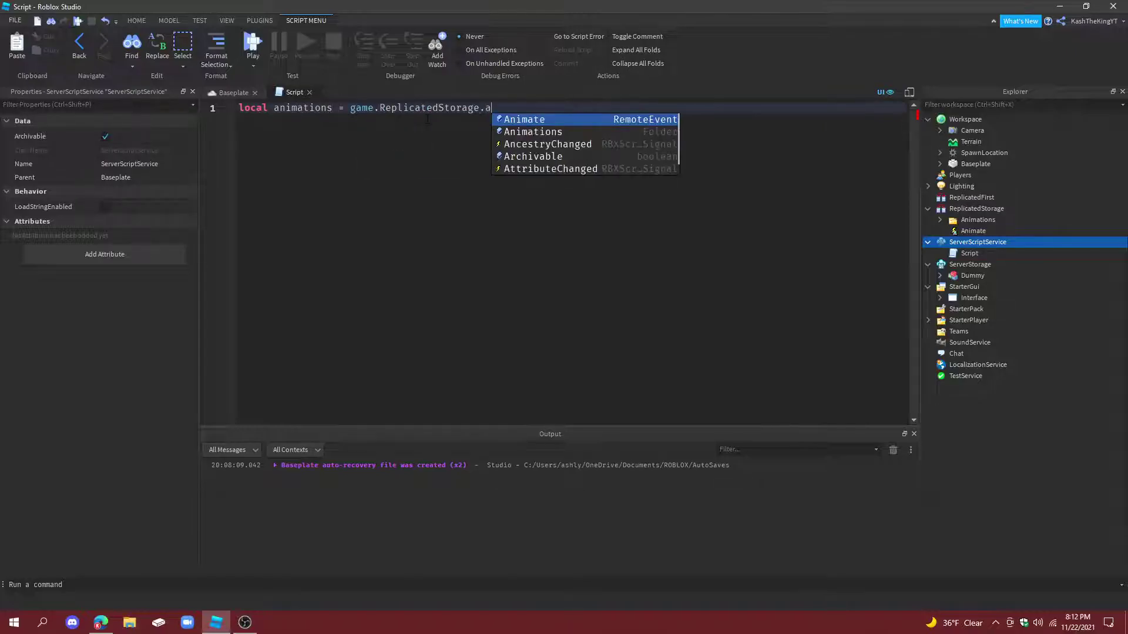
{"action": "type", "text": "nim"}
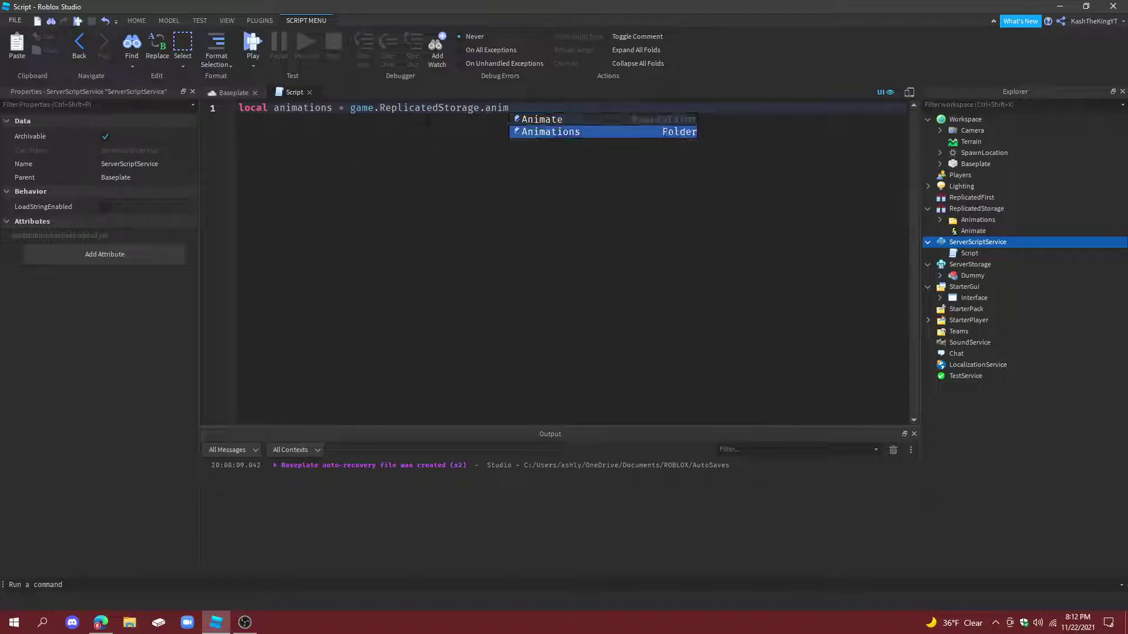
{"action": "key", "text": "Tab"}
{"action": "key", "text": "Return"}
Declare local animate = game.ReplicatedStorage.Animate on the server script's second line
{"action": "type", "text": "local an"}
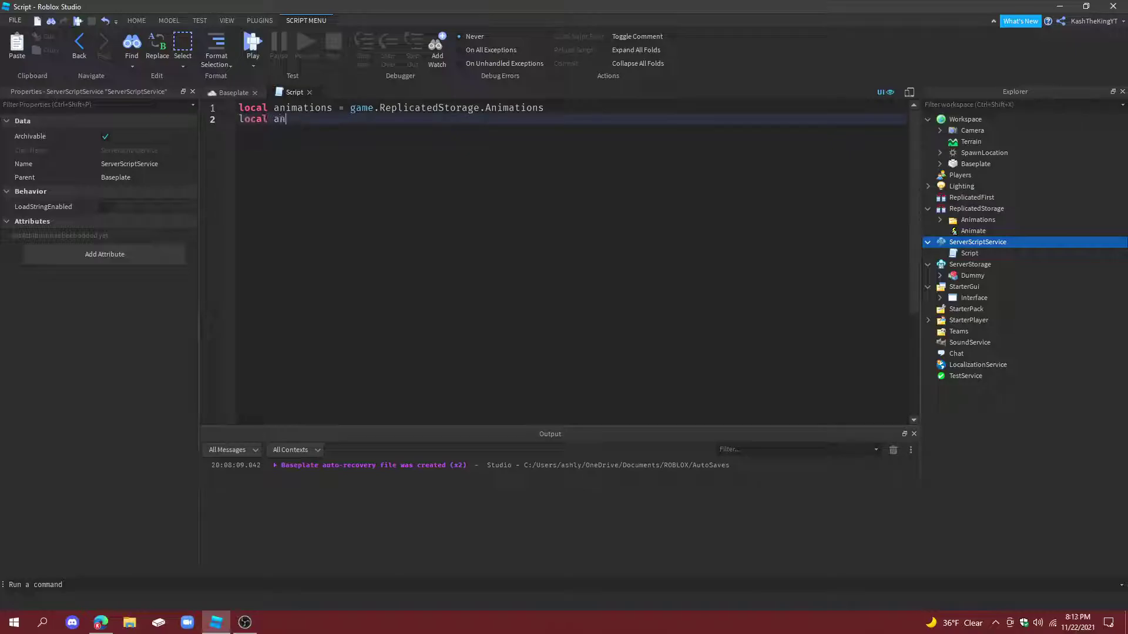
{"action": "type", "text": "imate = game.ReplicatedStorage.an"}
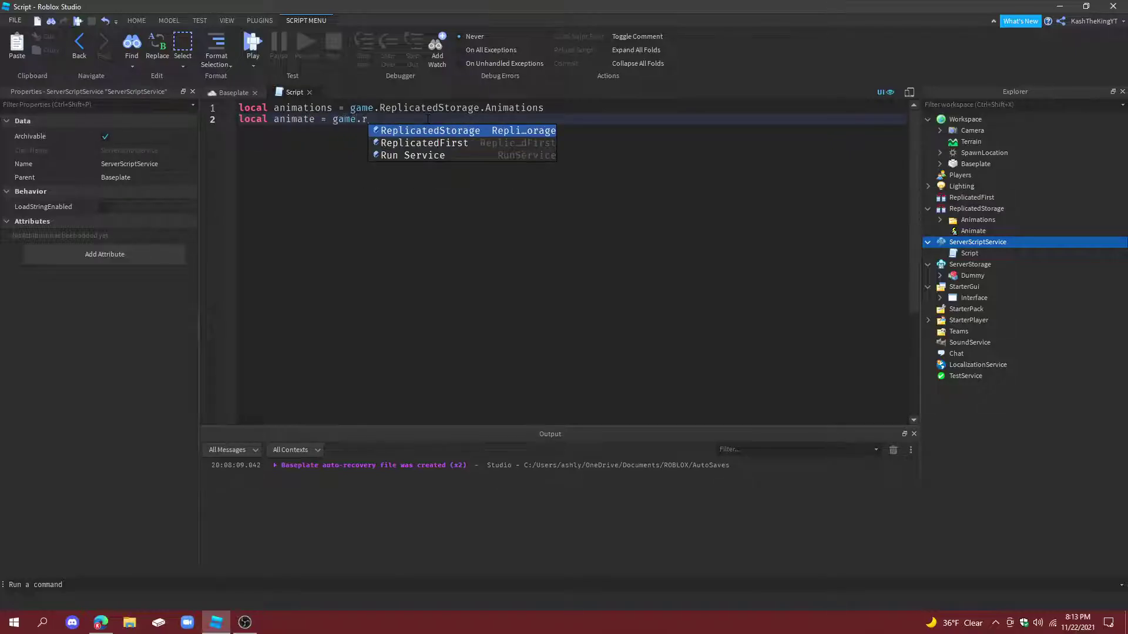
{"action": "key", "text": "Down"}
{"action": "key", "text": "Tab"}
{"action": "key", "text": "Return"}
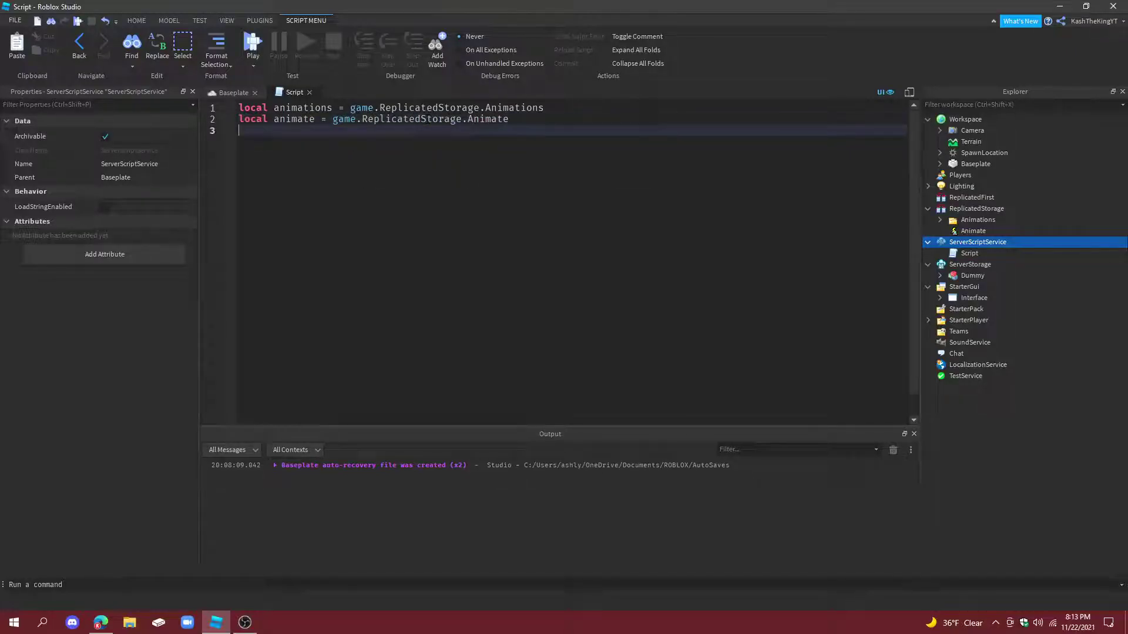
Connect animate.OnServerEvent to a function with the parameters plr and element
{"action": "key", "text": "Return"}
{"action": "type", "text": "animate.OnServerEvent:"}
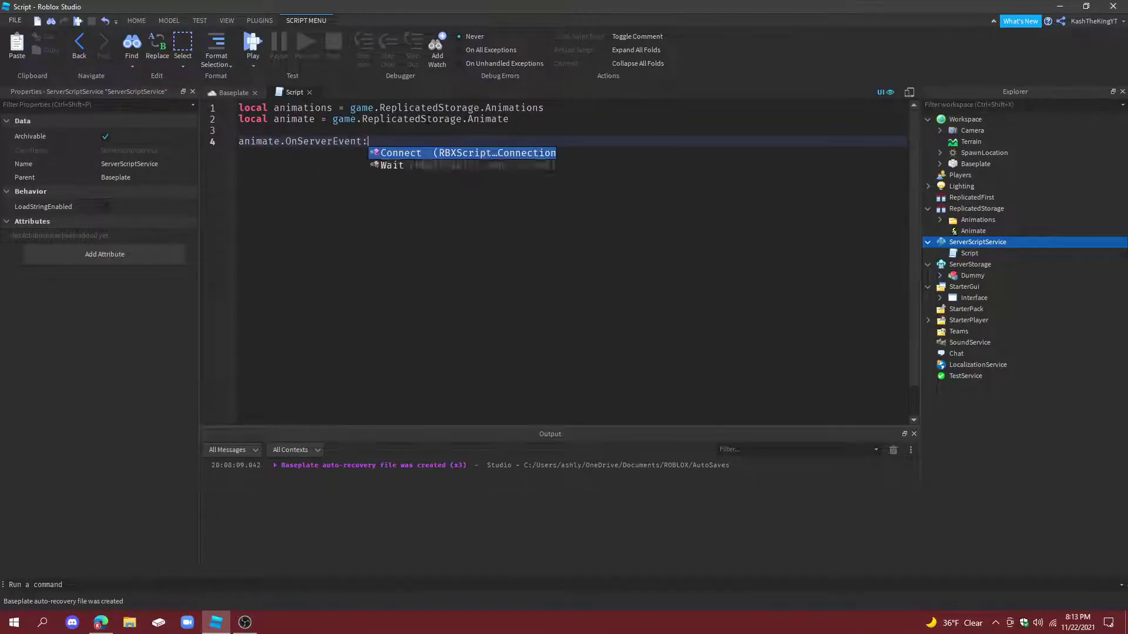
{"action": "key", "text": "Tab"}
{"action": "type", "text": "(function"}
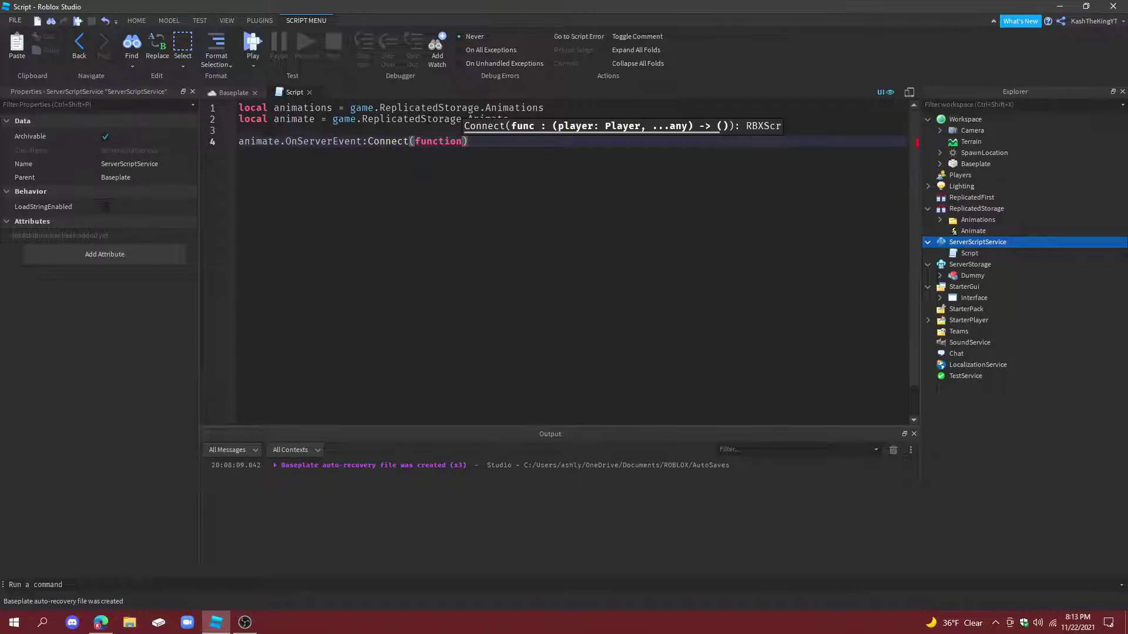
{"action": "type", "text": "("}
{"action": "type", "text": "plr"}
{"action": "type", "text": ", button"}
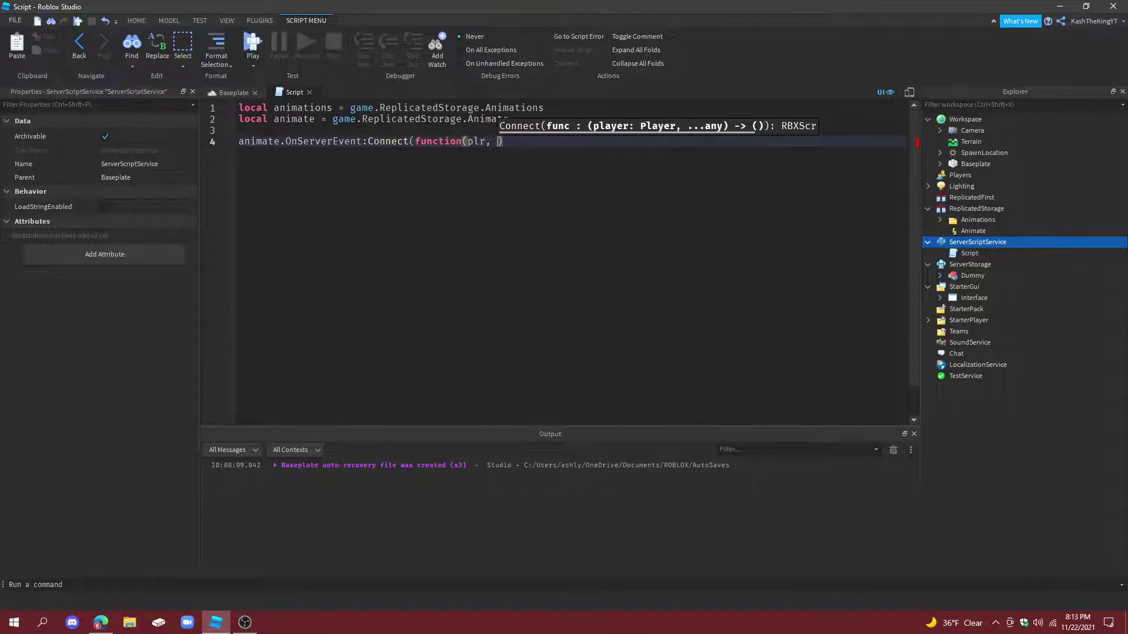
{"action": "key", "text": "Return"}
{"action": "key", "text": "ctrl+BackSpace"}
{"action": "type", "text": "element"}
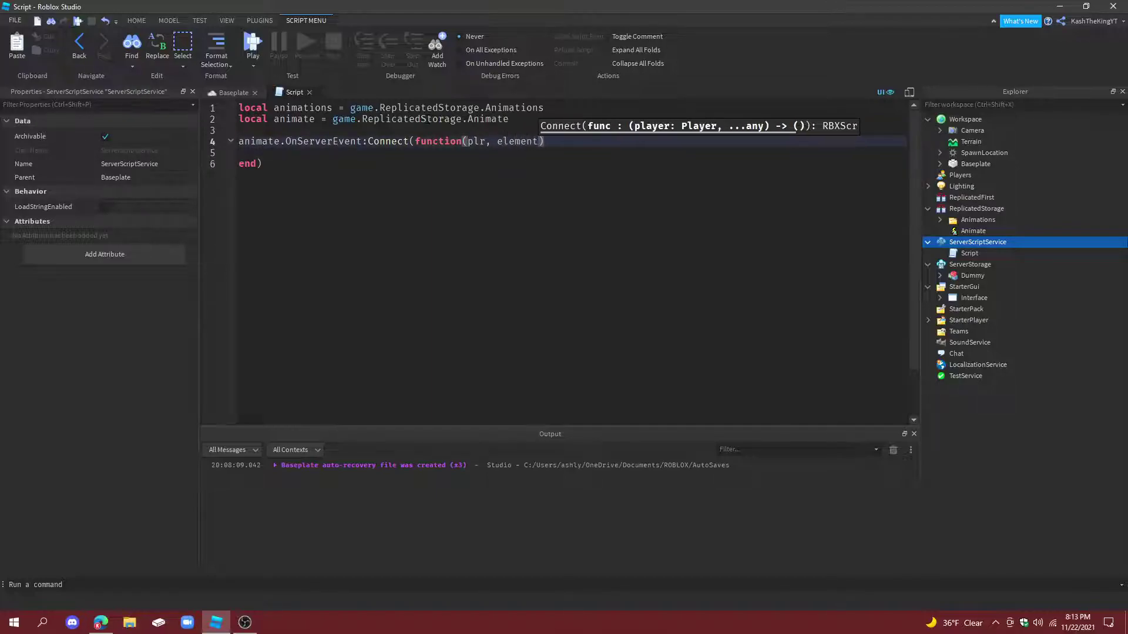
Declare local animation = animations:FindFirstChild(element.Name) inside the OnServerEvent function
{"action": "key", "text": "Down"}
{"action": "type", "text": "l"}
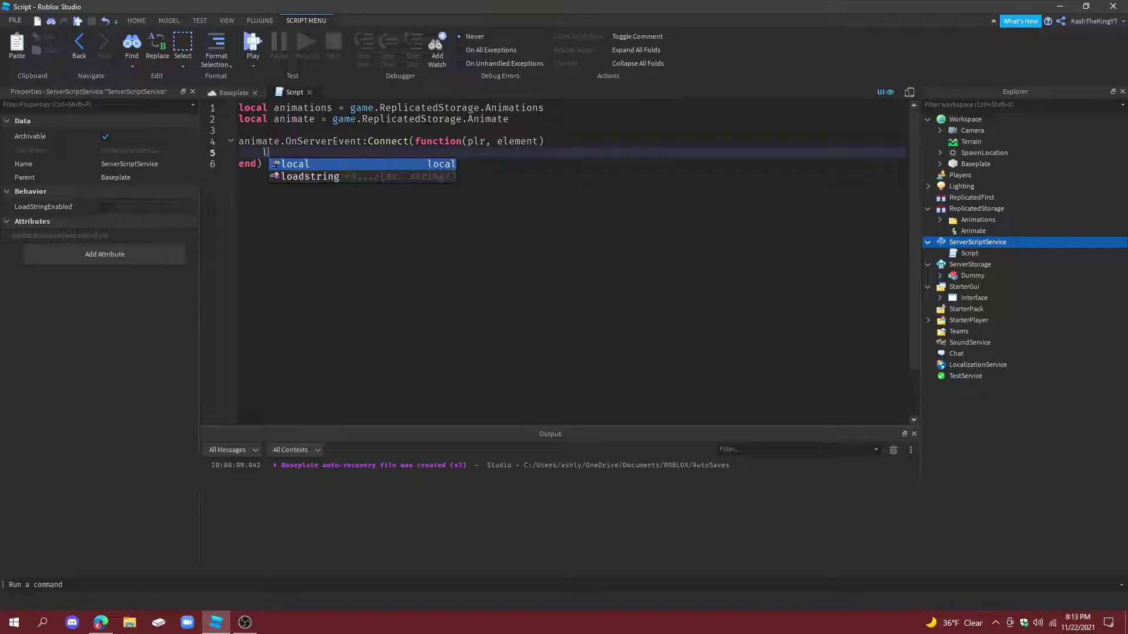
{"action": "type", "text": "ocal animation = element"}
{"action": "key", "text": "ctrl+BackSpace"}
{"action": "type", "text": "animation = anima"}
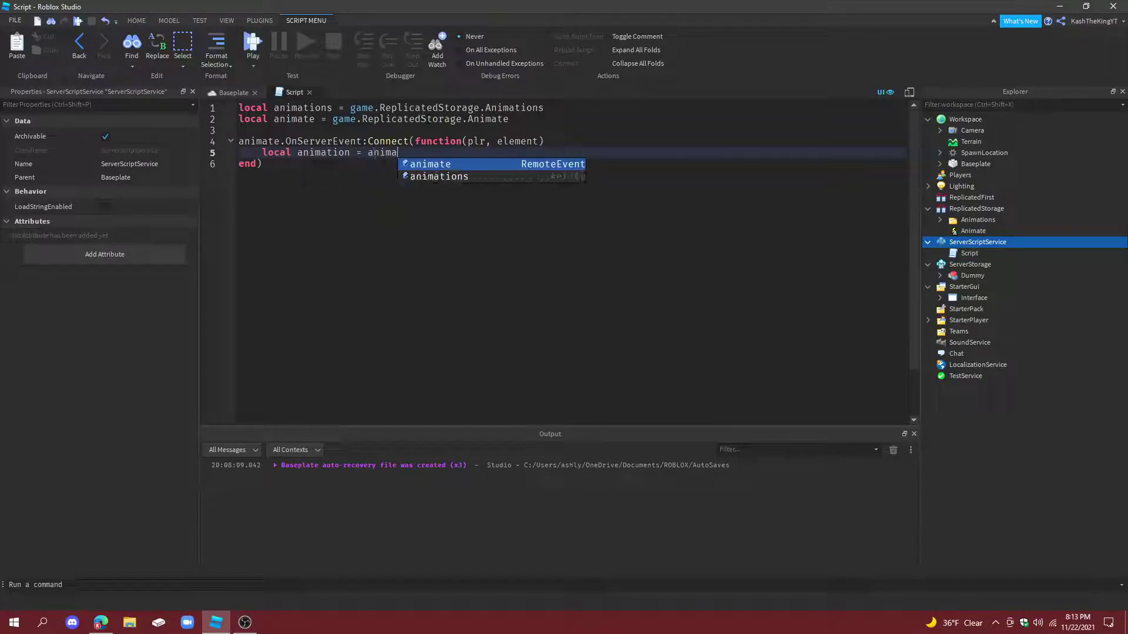
{"action": "type", "text": "tions"}
{"action": "type", "text": ":FindFirstChild(element."}
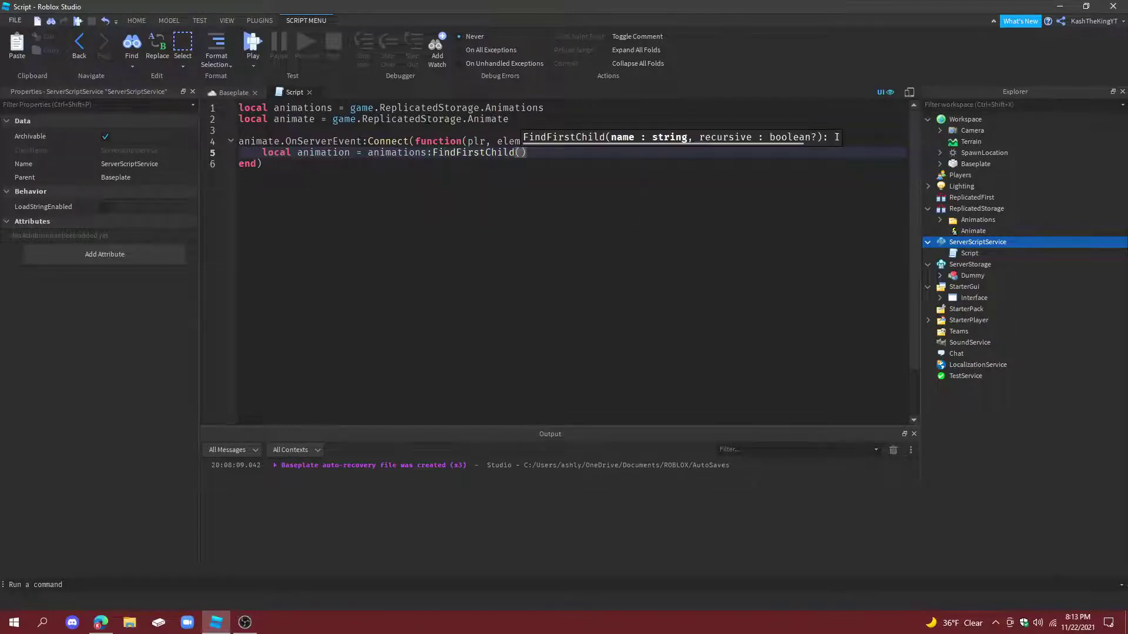
{"action": "type", "text": "Name"}
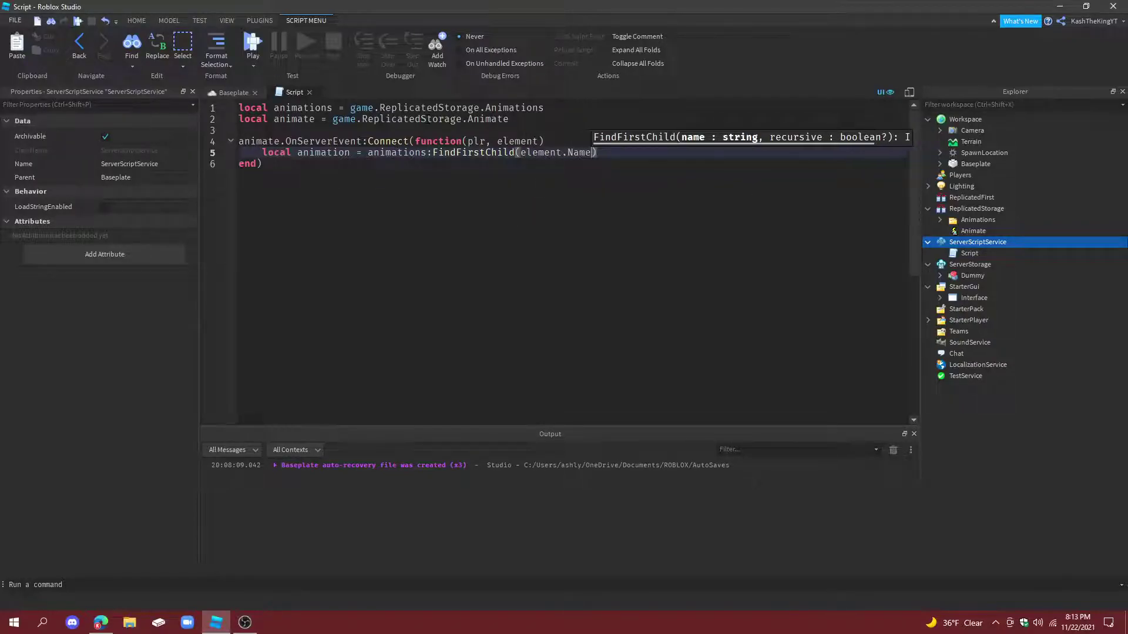
{"action": "key", "text": "Right"}
Try element.Text as the FindFirstChild argument and restore element.Name
{"action": "key", "text": "Return"}
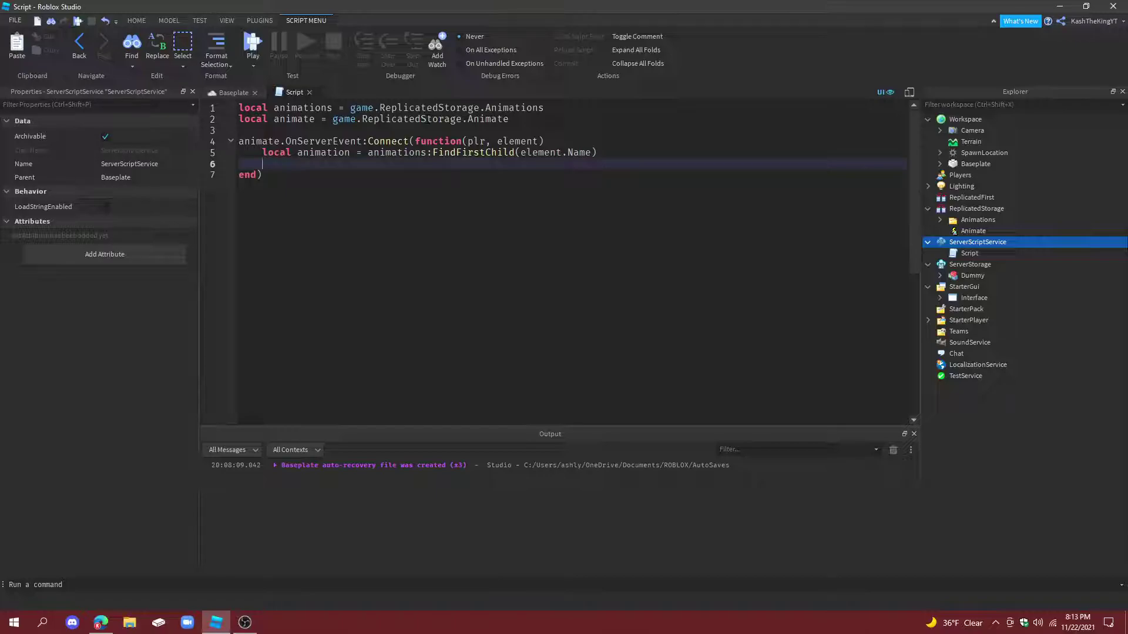
{"action": "key", "text": "BackSpace"}
{"action": "key", "text": "BackSpace"}
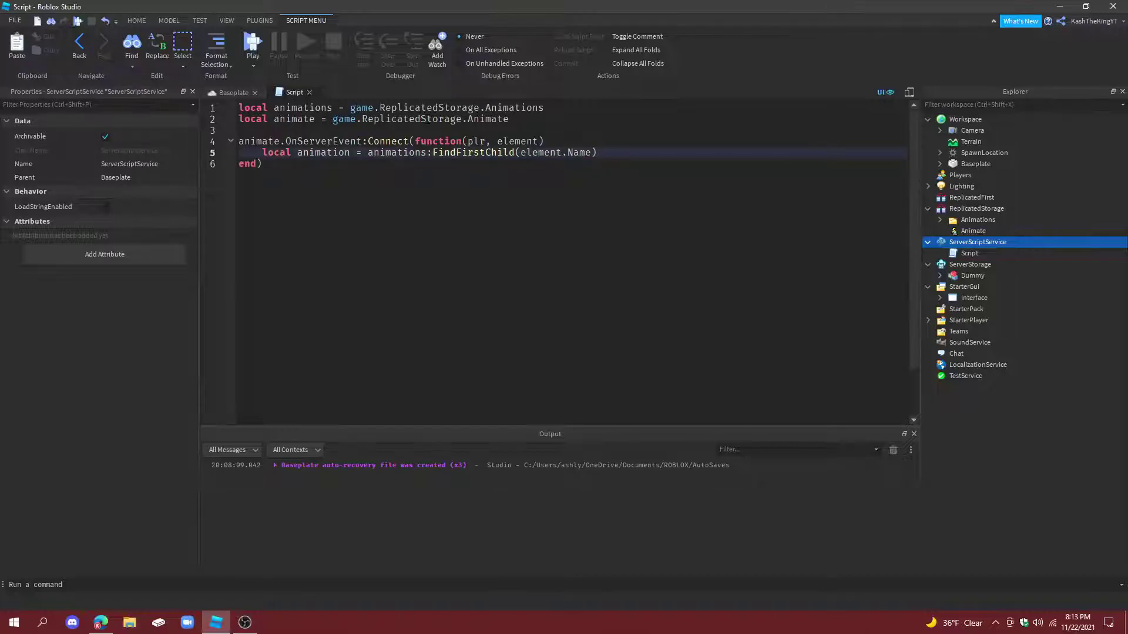
{"action": "key", "text": "Left"}
{"action": "key", "text": "BackSpace"}
{"action": "key", "text": "BackSpace"}
{"action": "key", "text": "BackSpace"}
{"action": "key", "text": "BackSpace"}
{"action": "type", "text": "Tex"}
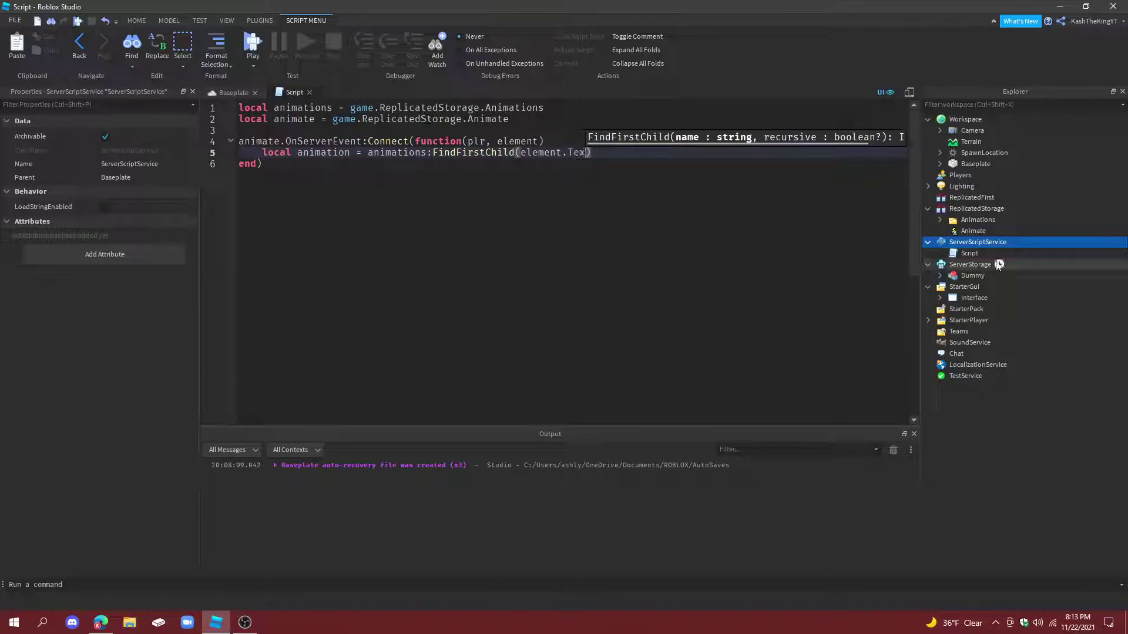
{"action": "type", "text": "t"}
{"action": "key", "text": "BackSpace"}
{"action": "key", "text": "BackSpace"}
{"action": "key", "text": "BackSpace"}
{"action": "key", "text": "BackSpace"}
{"action": "type", "text": "Name"}
Add an if animation then block below the animation declaration
{"action": "key", "text": "End"}
{"action": "key", "text": "Return"}
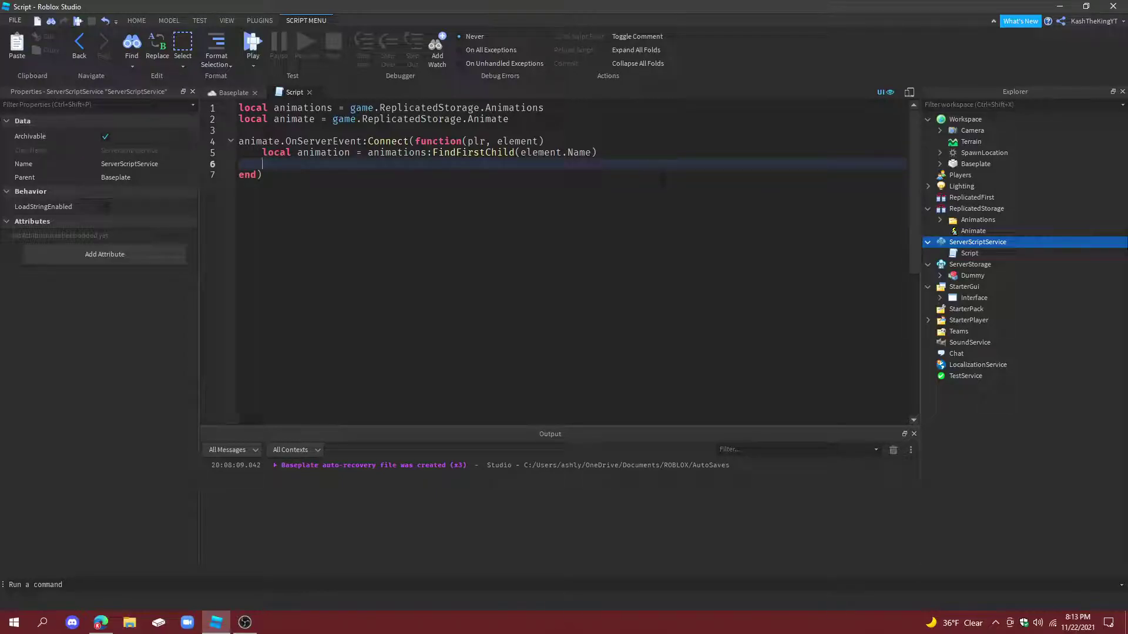
{"action": "type", "text": "if ani"}
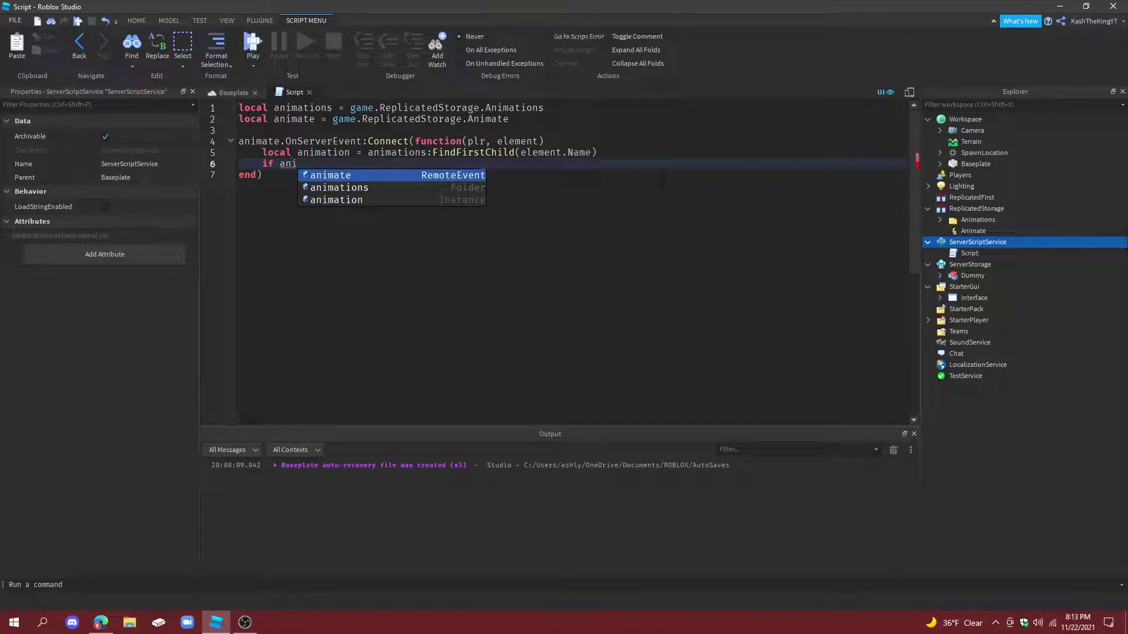
{"action": "type", "text": "mation then"}
{"action": "key", "text": "Return"}
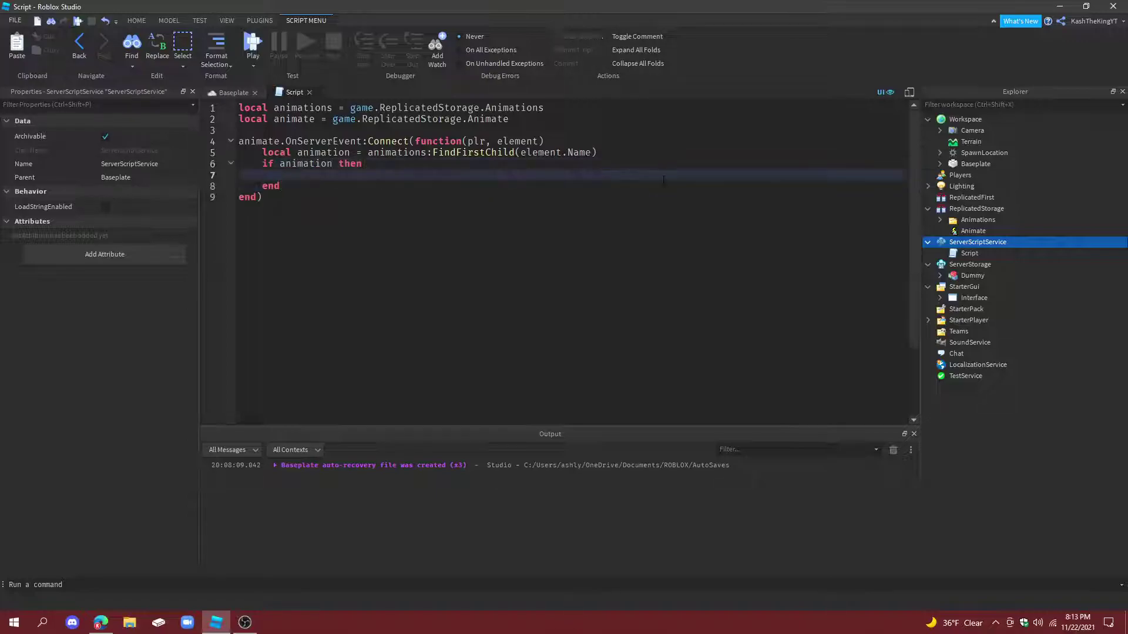
Inside the if animation block, declare local char = plr.Character and local hum = char:FindFirstChild("Humanoid")
{"action": "type", "text": "local char = plr.C"}
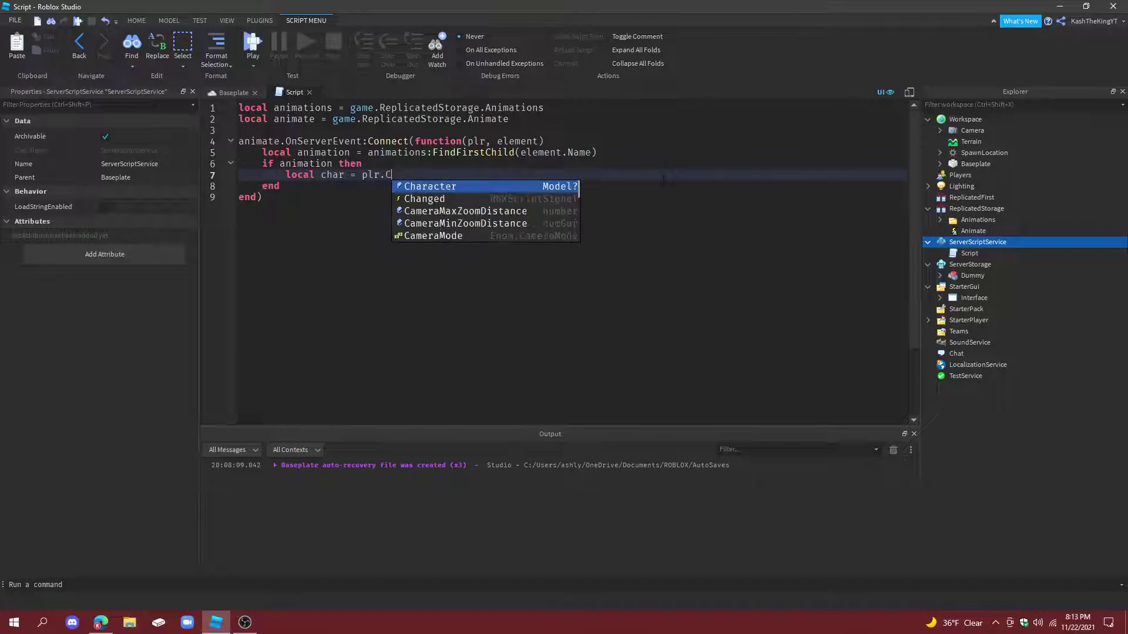
{"action": "key", "text": "Tab"}
{"action": "key", "text": "Return"}
{"action": "type", "text": "local hum = char:FI"}
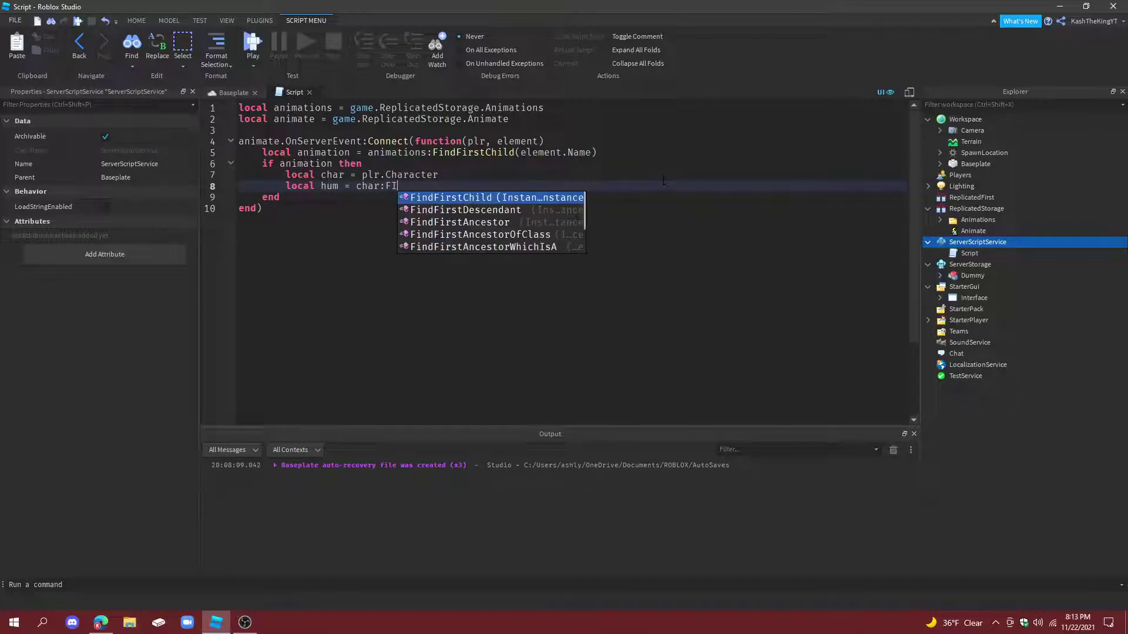
{"action": "key", "text": "Tab"}
{"action": "type", "text": "\"Humanoid\")"}
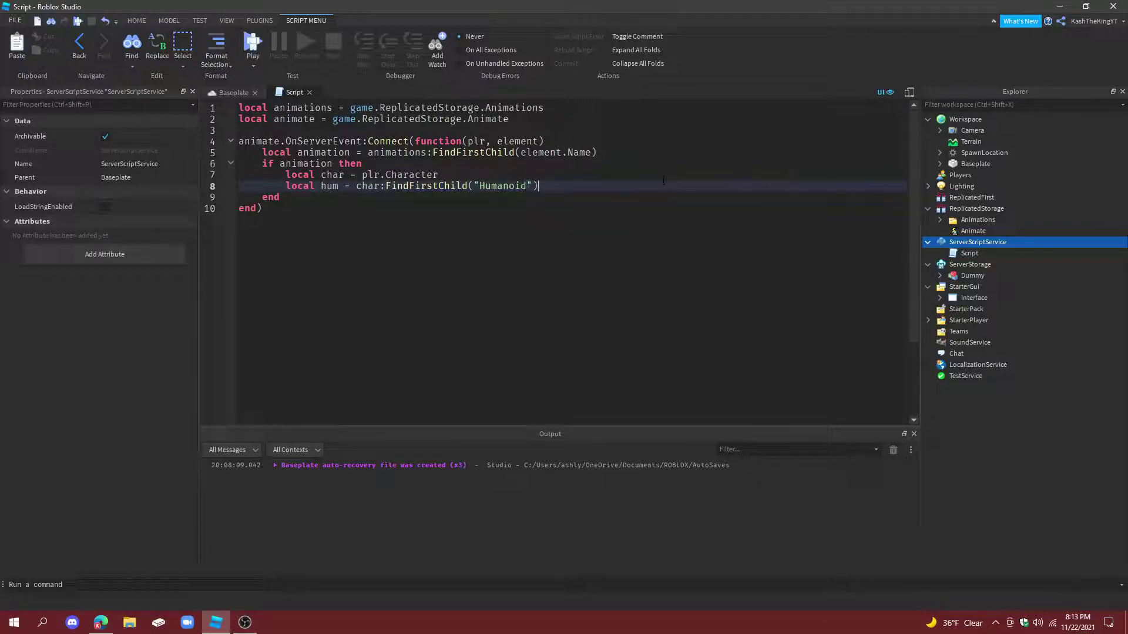
Add a nested if char and hum then block below the hum declaration
{"action": "key", "text": "Return"}
{"action": "type", "text": "if char, "}
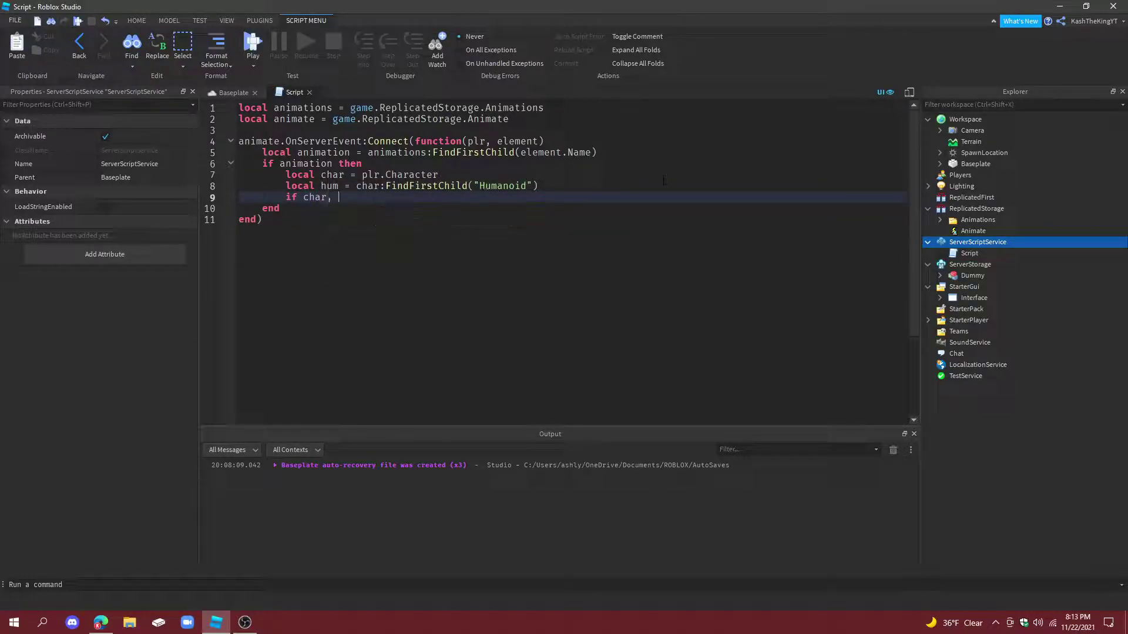
{"action": "type", "text": "hum then"}
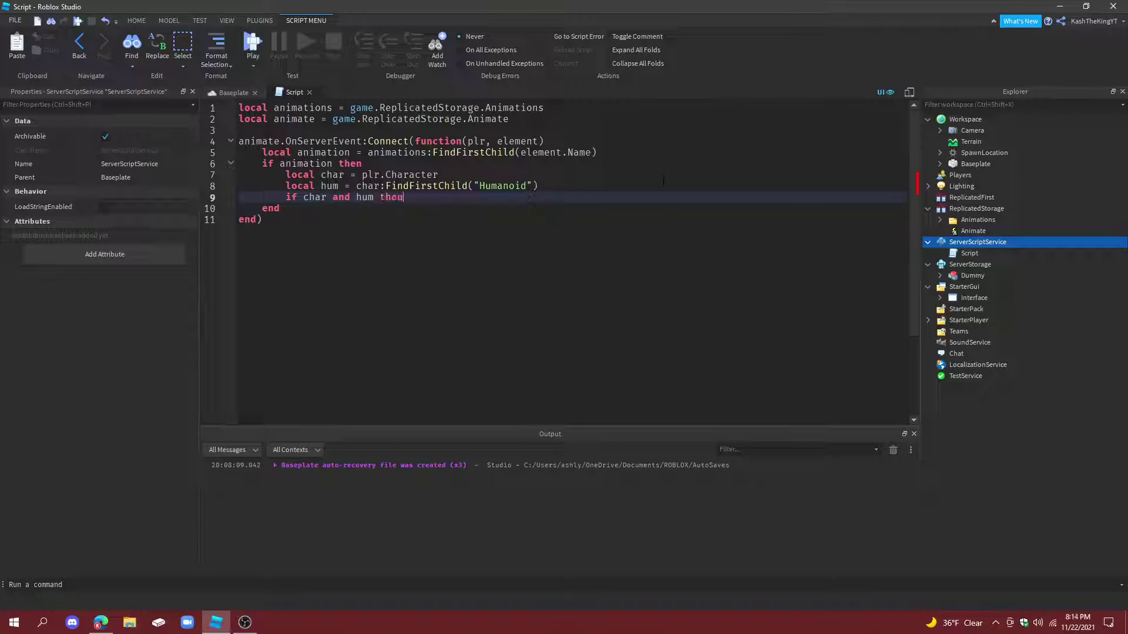
{"action": "key", "text": "Return"}
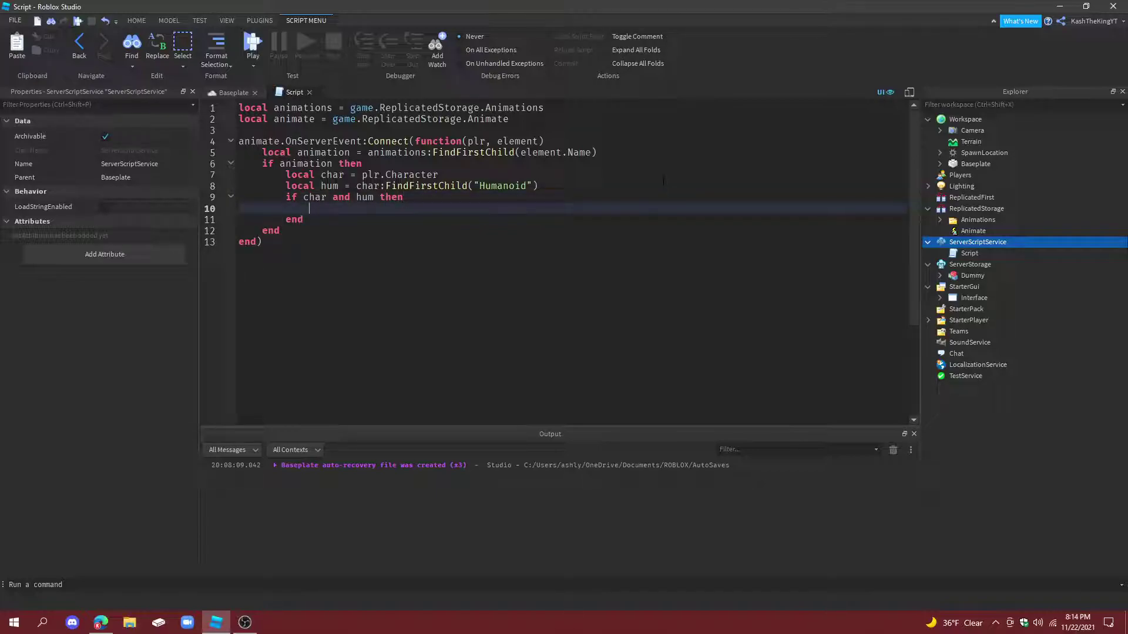
Call hum:LoadAnimation(animation) inside the if char and hum block
{"action": "type", "text": "animation"}
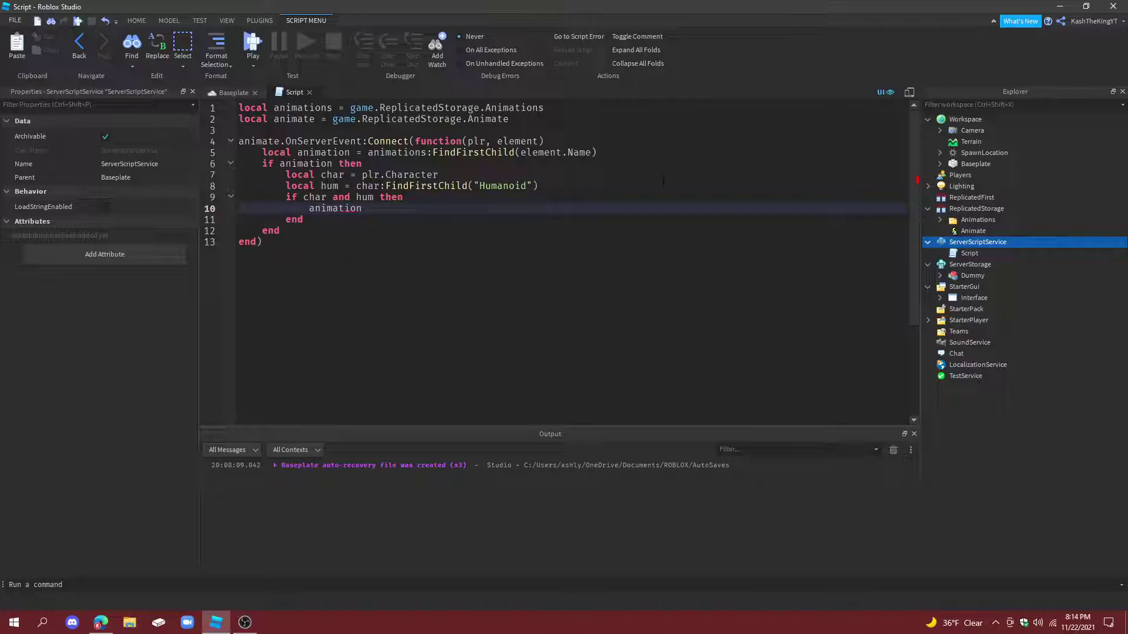
{"action": "key", "text": "ctrl+BackSpace"}
{"action": "type", "text": "hum:LoadAnimati"}
{"action": "type", "text": "(anima"}
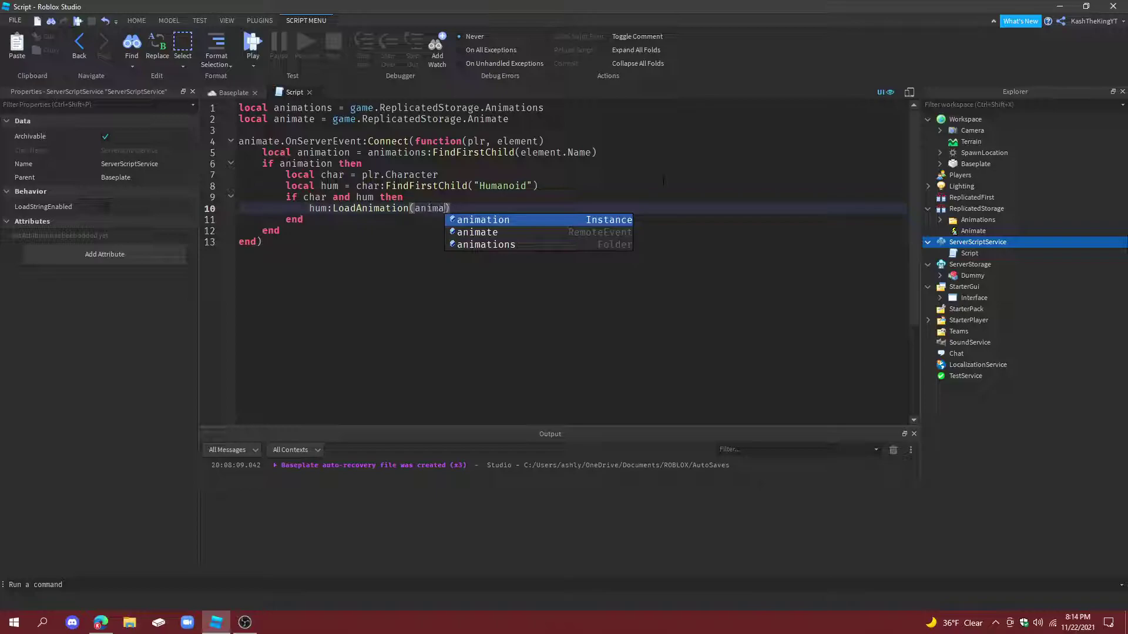
{"action": "key", "text": "Tab"}
{"action": "key", "text": "End"}
{"action": "key", "text": "Return"}
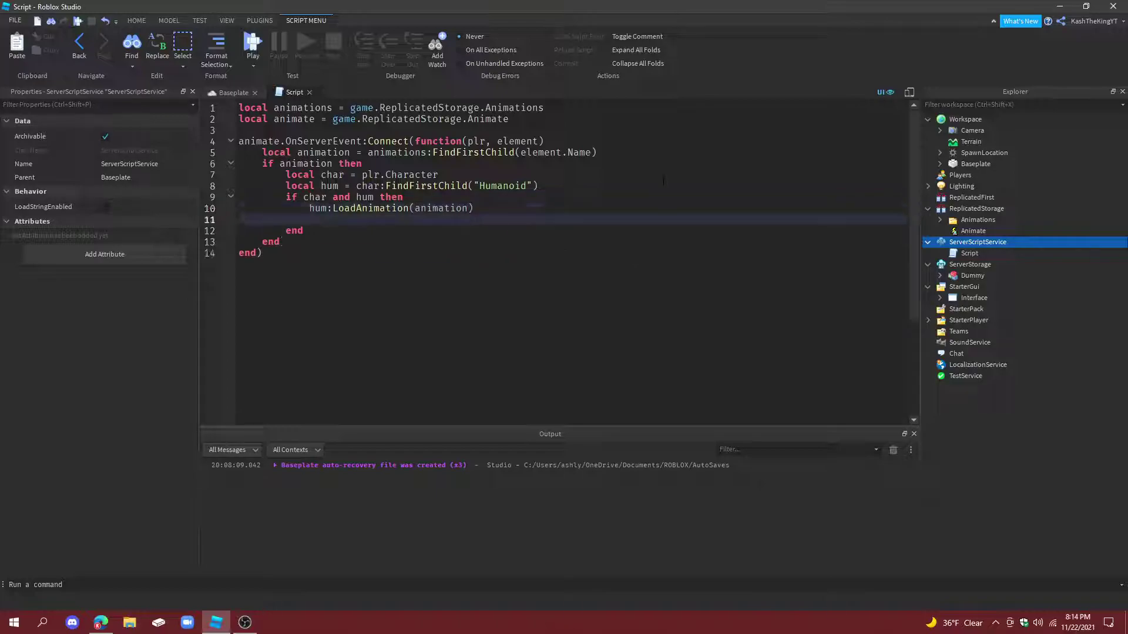
Store the LoadAnimation result in local anim and call anim:Play() on the following line
{"action": "type", "text": "h"}
{"action": "key", "text": "BackSpace"}
{"action": "key", "text": "Up"}
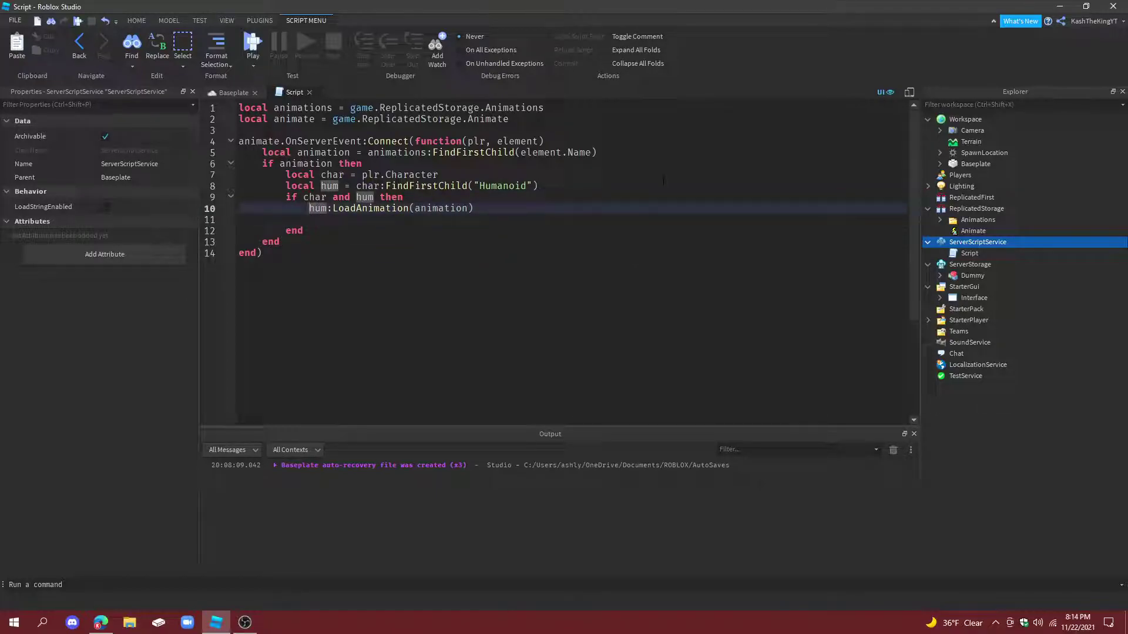
{"action": "type", "text": "local anim ="}
{"action": "key", "text": "Down"}
{"action": "type", "text": "ani"}
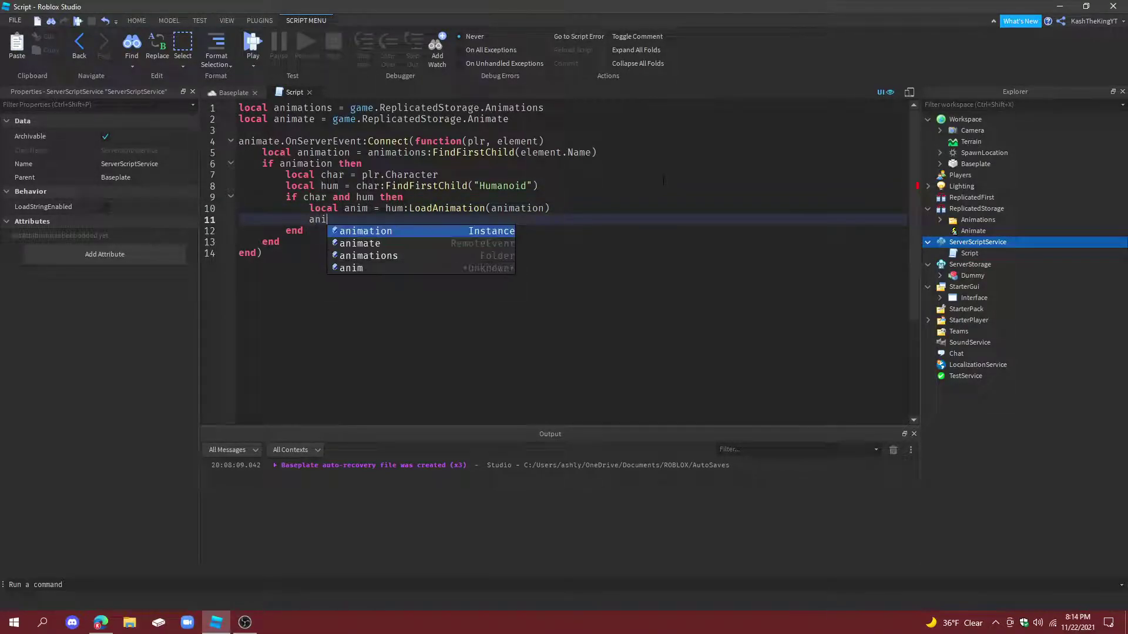
{"action": "type", "text": "m:Play("}
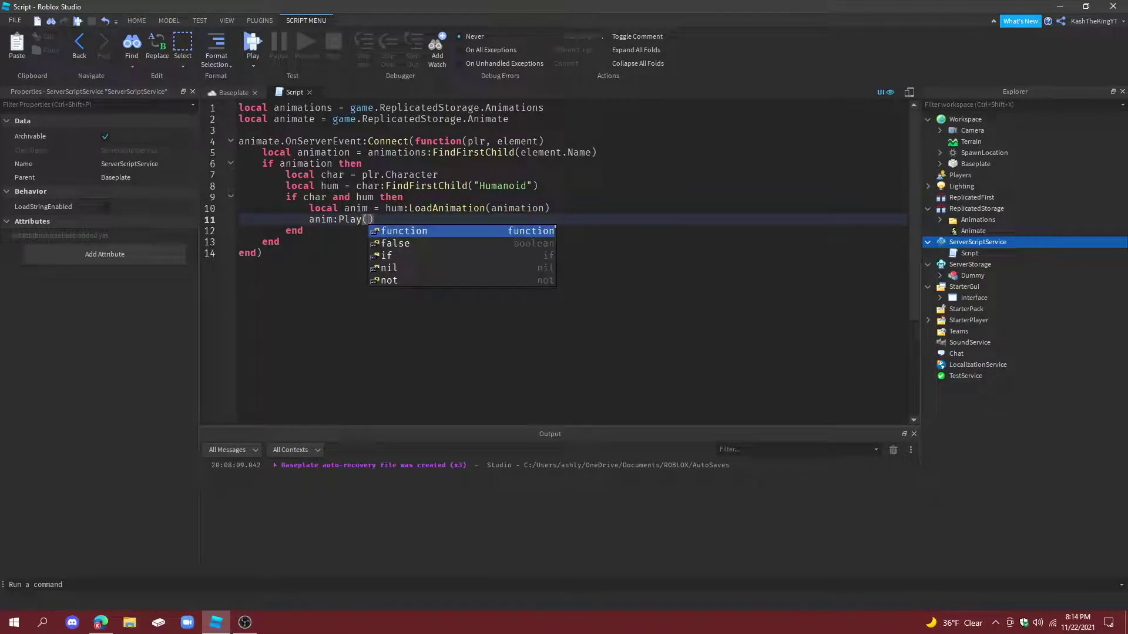
Close the server script and rename it Animations
{"action": "left_click", "coordinate": [311, 93]}
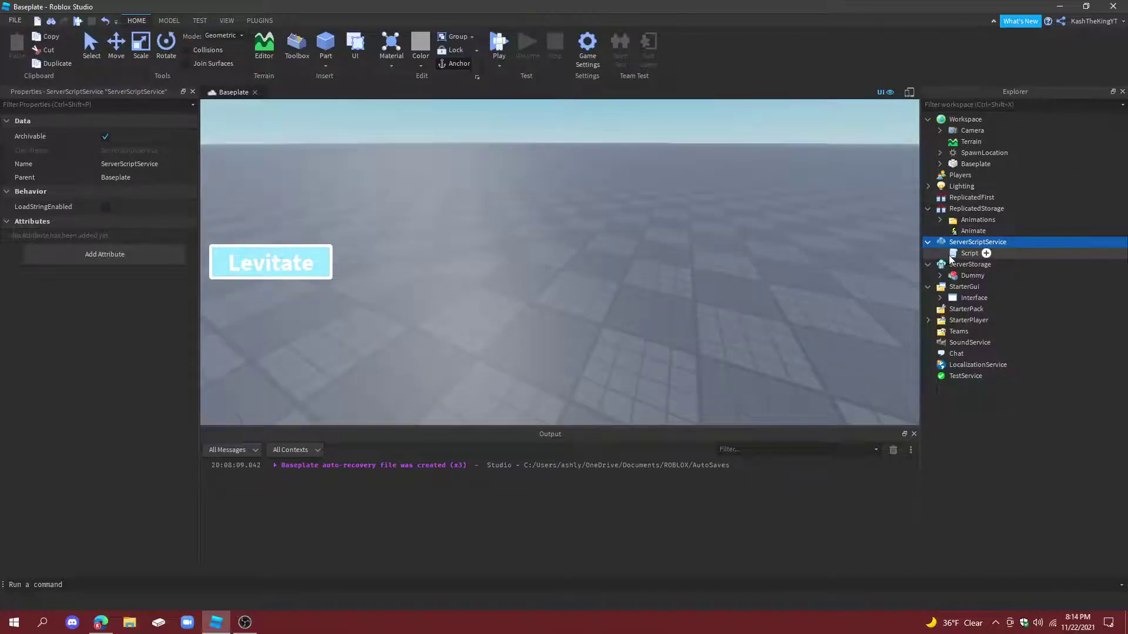
{"action": "left_click", "coordinate": [969, 254]}
{"action": "key", "text": "F2"}
{"action": "type", "text": "An"}
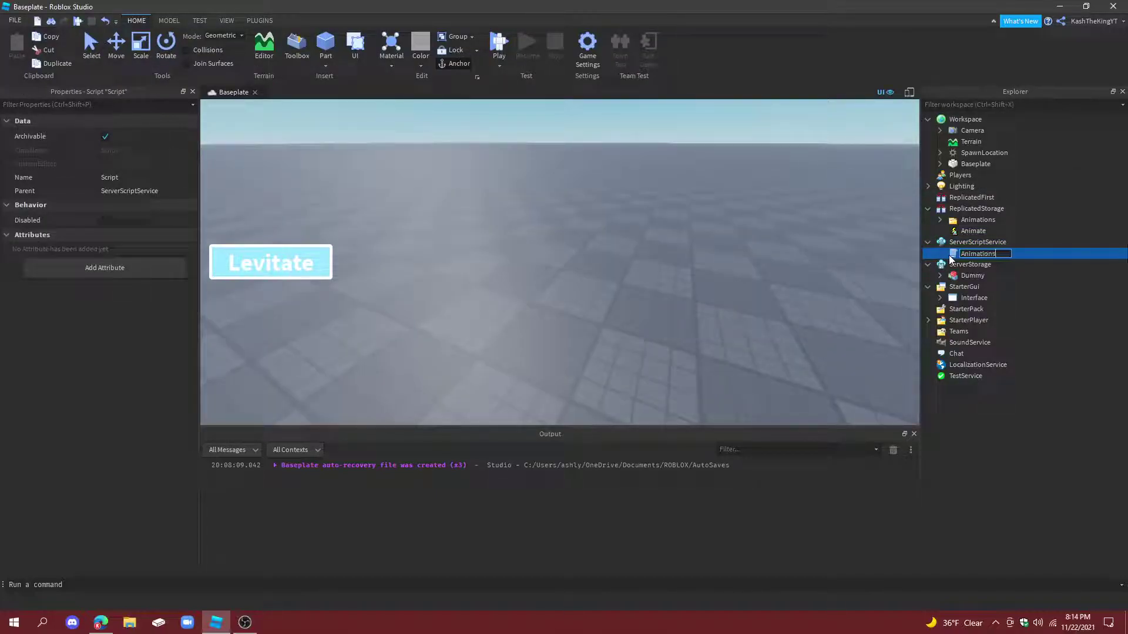
{"action": "type", "text": "imations"}
{"action": "key", "text": "Return"}
Run a play test and trigger the Levitate button several times while moving and jumping with the character
{"action": "left_click", "coordinate": [508, 33]}
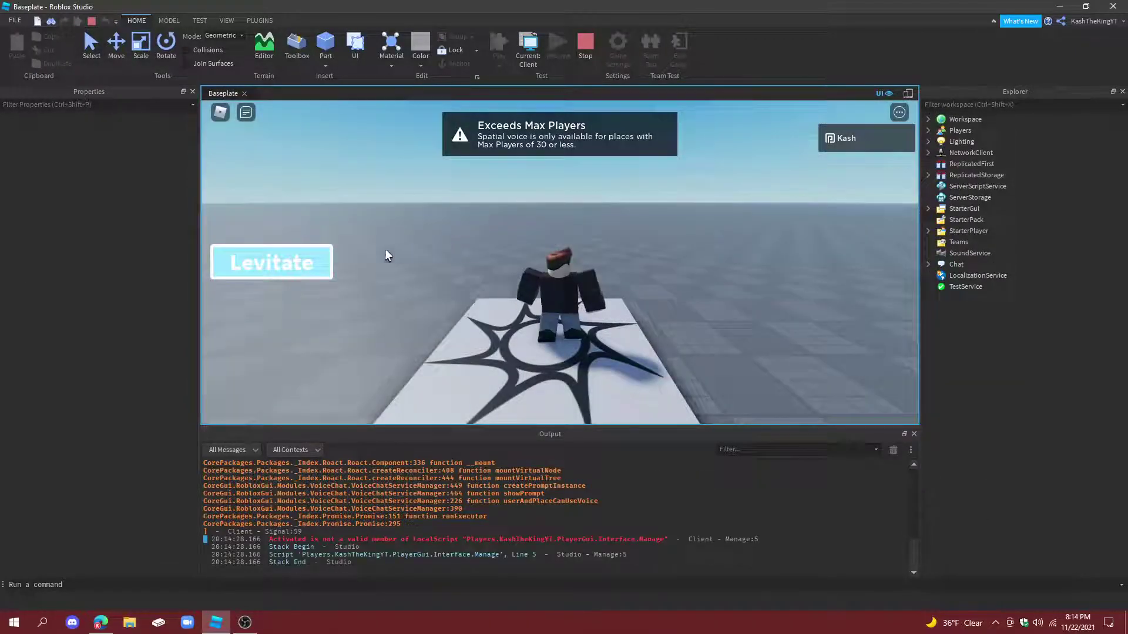
{"action": "left_click", "coordinate": [310, 266]}
{"action": "right_click_drag", "start_coordinate": [455, 287], "coordinate": [450, 287]}
{"action": "key", "text": "s"}
{"action": "left_click", "coordinate": [292, 258]}
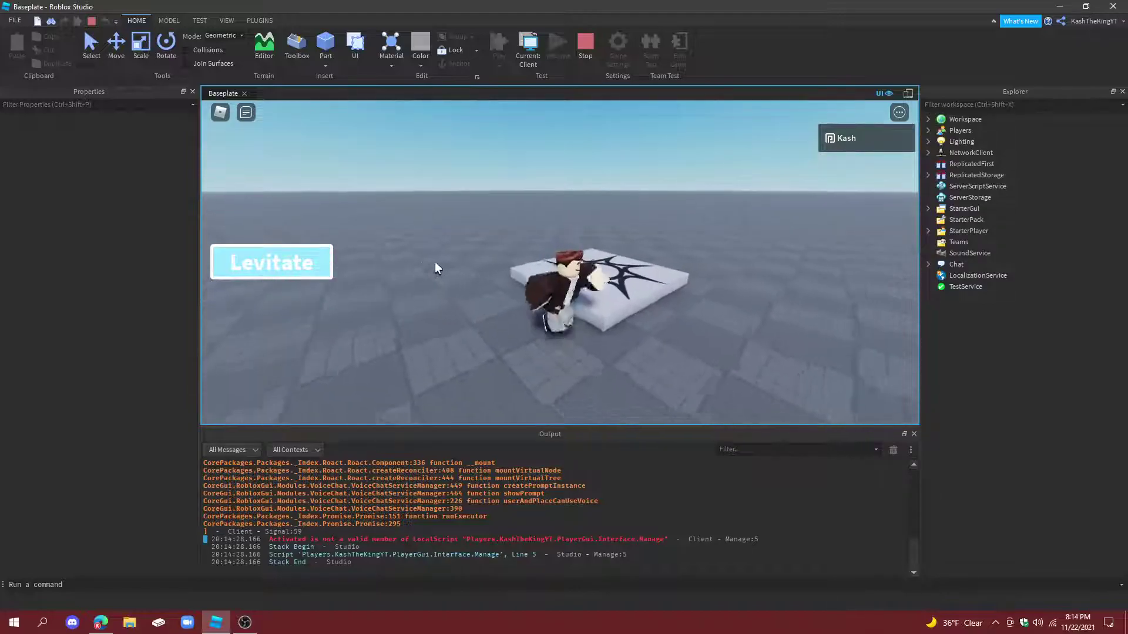
{"action": "left_click", "coordinate": [297, 270]}
{"action": "key", "text": "space"}
{"action": "right_click_drag", "start_coordinate": [413, 273], "coordinate": [358, 270]}
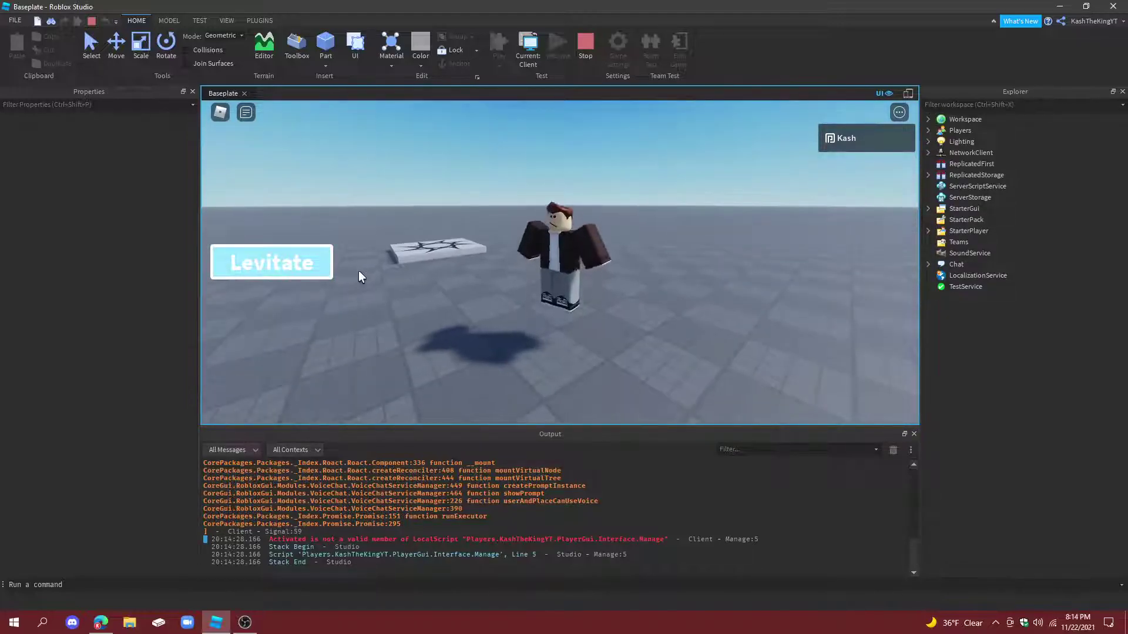
{"action": "key", "text": "w"}
{"action": "left_click", "coordinate": [273, 276]}
{"action": "key", "text": "space"}
Open the Manage script from the Activated error in the output, end the play test and inspect the Activated line
{"action": "left_click", "coordinate": [403, 541]}
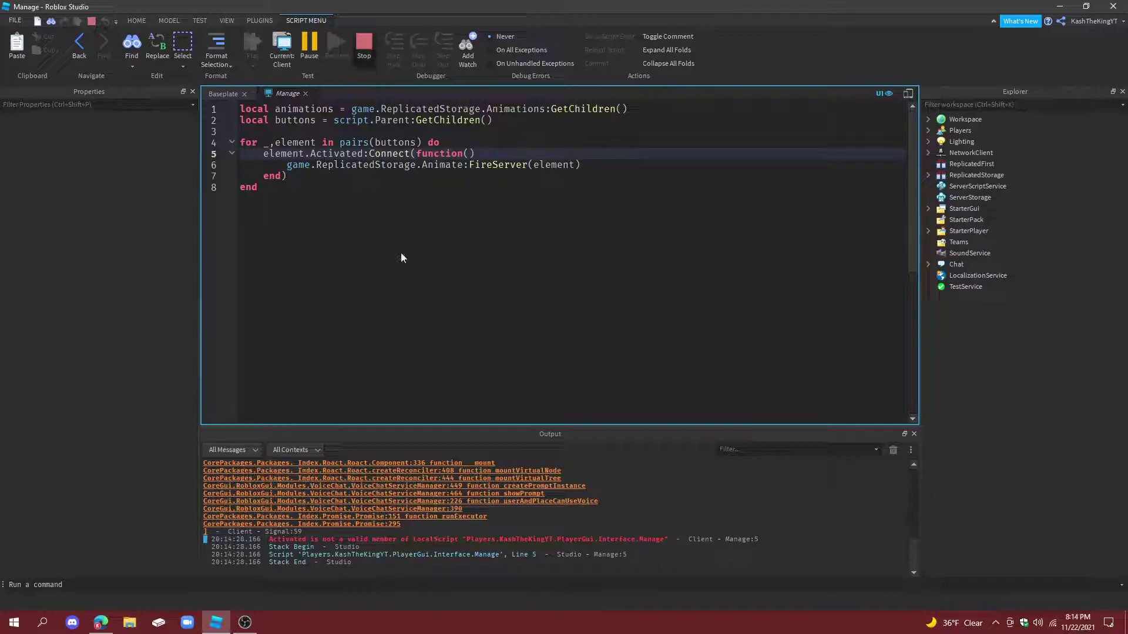
{"action": "key", "text": "shift+F5"}
{"action": "left_click", "coordinate": [368, 164]}
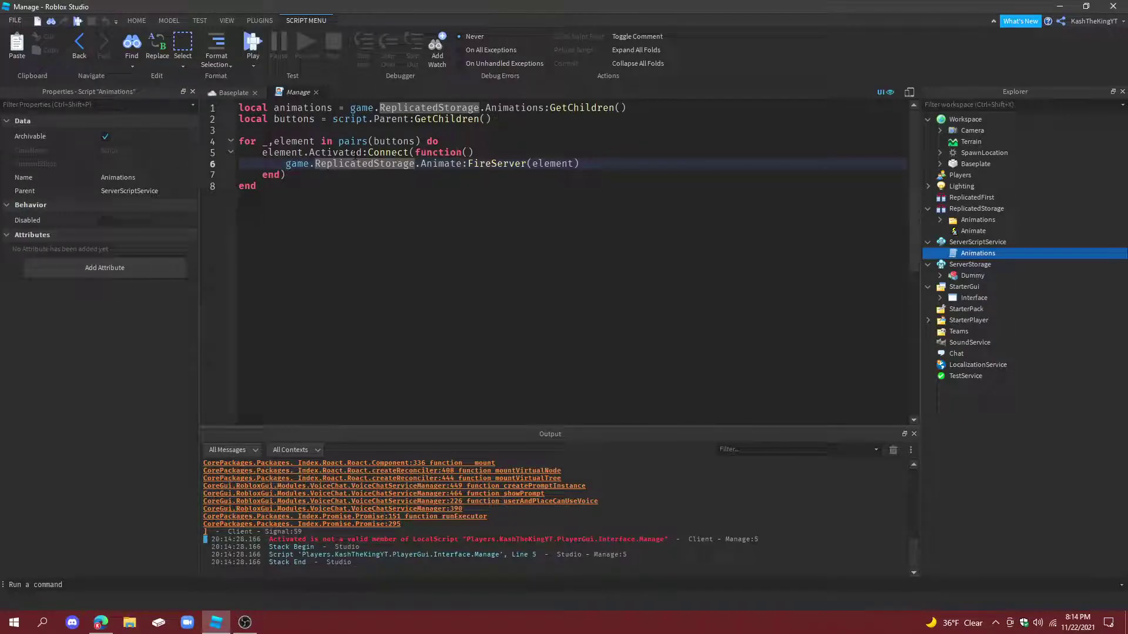
{"action": "left_click", "coordinate": [356, 153]}
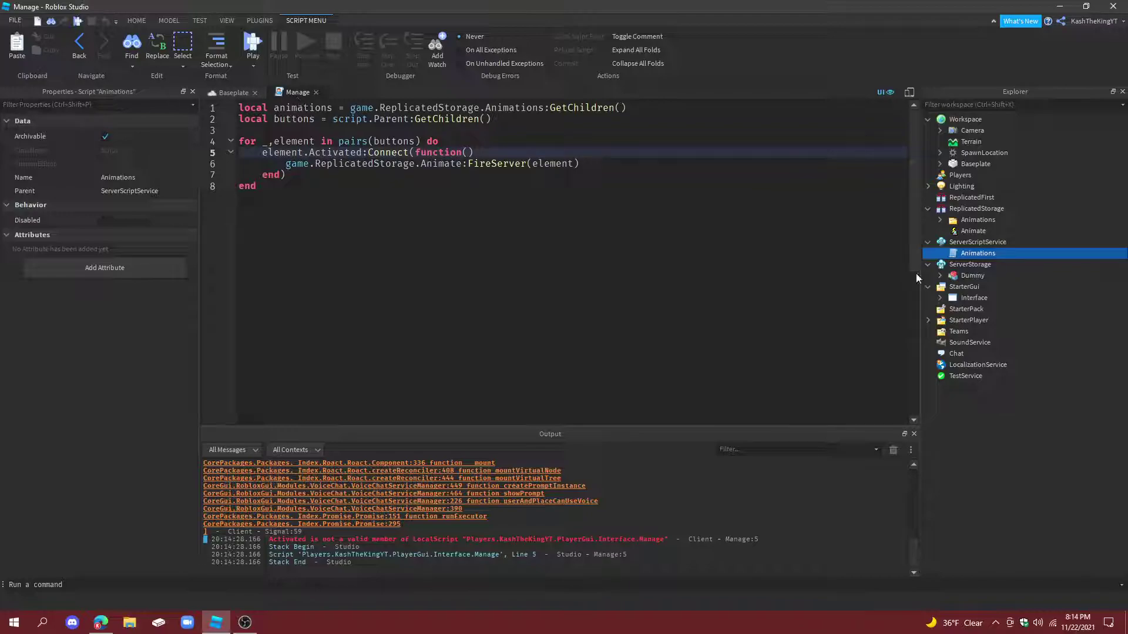
Examine the Manage script and Levitate button inside Interface, including the button's properties, against the Activated error
{"action": "left_click", "coordinate": [940, 298]}
{"action": "left_click", "coordinate": [951, 320]}
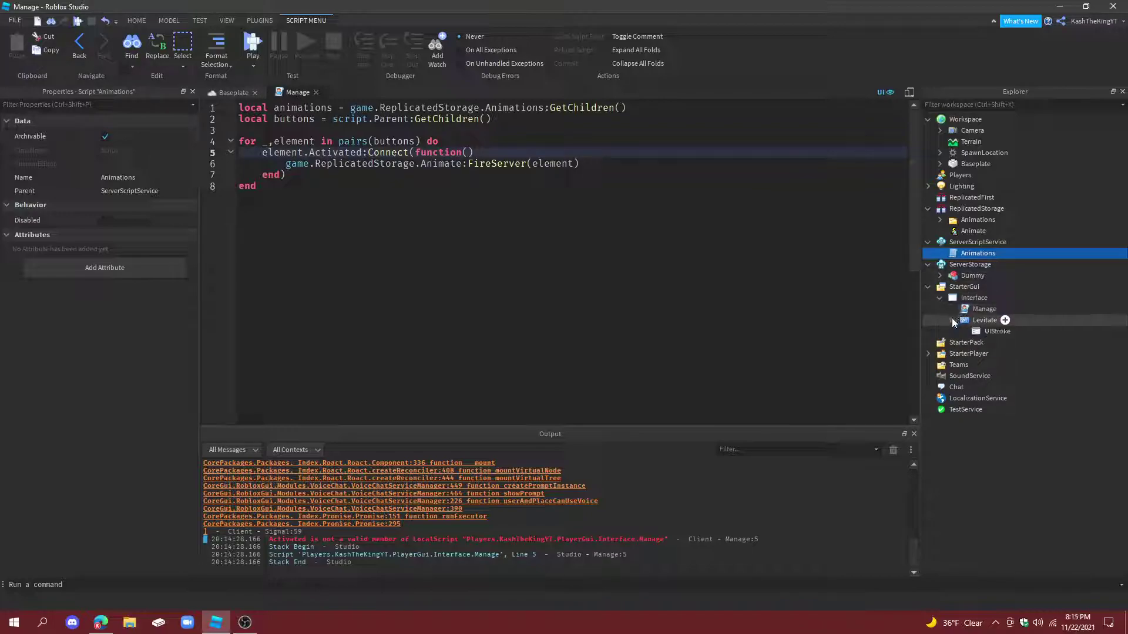
{"action": "left_click", "coordinate": [952, 320]}
{"action": "left_click", "coordinate": [985, 320]}
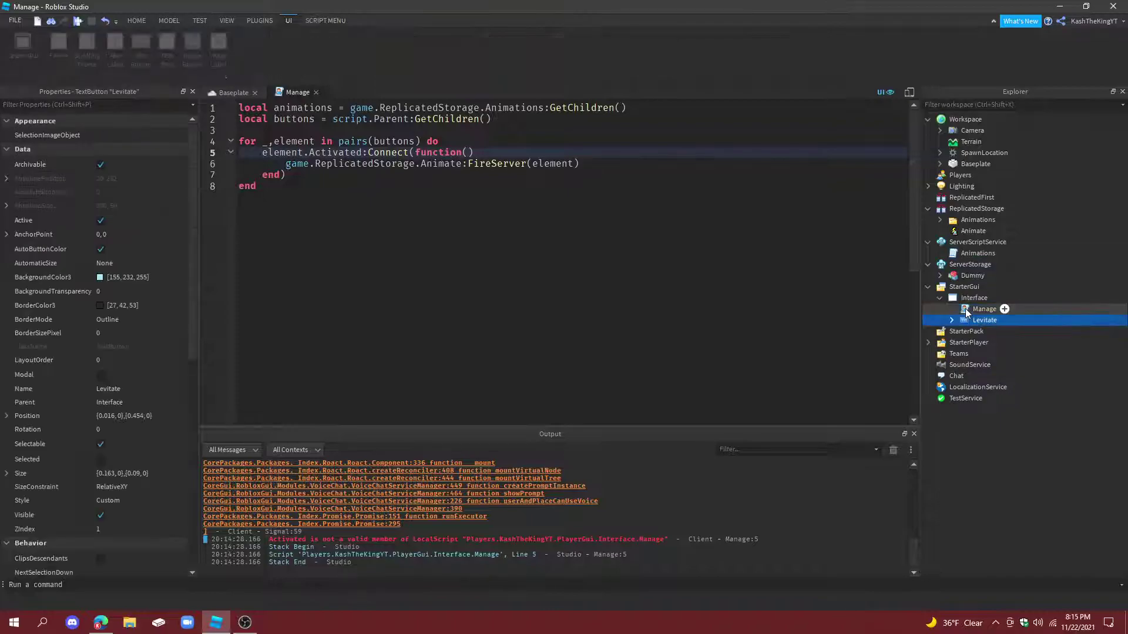
{"action": "left_click", "coordinate": [967, 310]}
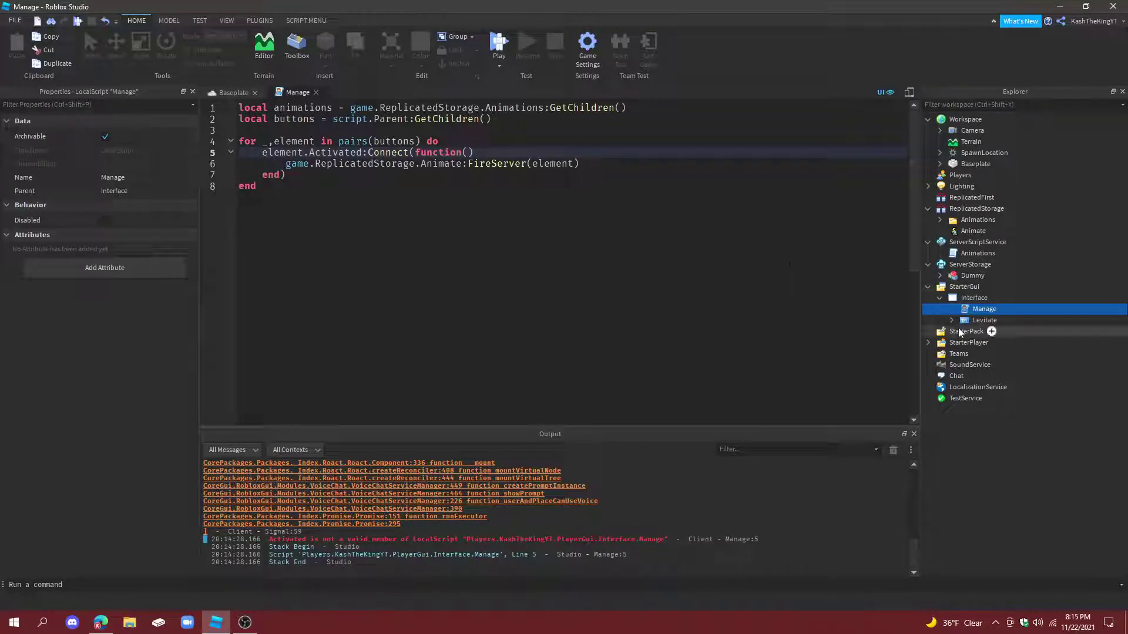
{"action": "left_click", "coordinate": [999, 320]}
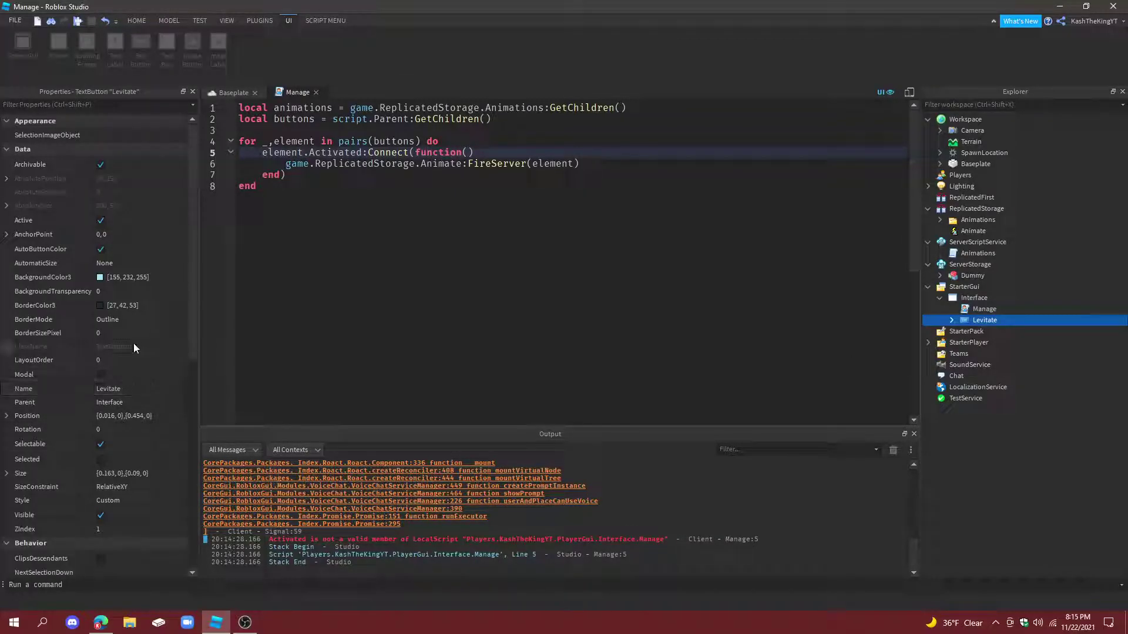
{"action": "scroll", "coordinate": [133, 343], "scroll_direction": "down", "scroll_amount": 6}
{"action": "scroll", "coordinate": [135, 344], "scroll_direction": "down", "scroll_amount": 3}
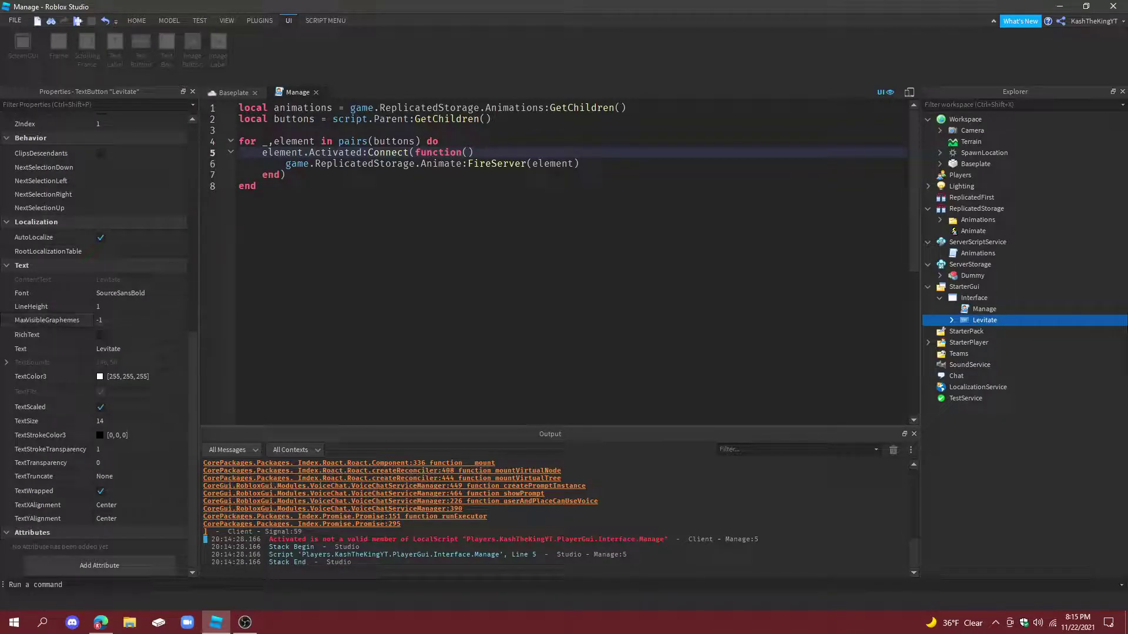
{"action": "right_click", "coordinate": [699, 535]}
{"action": "right_click", "coordinate": [752, 520]}
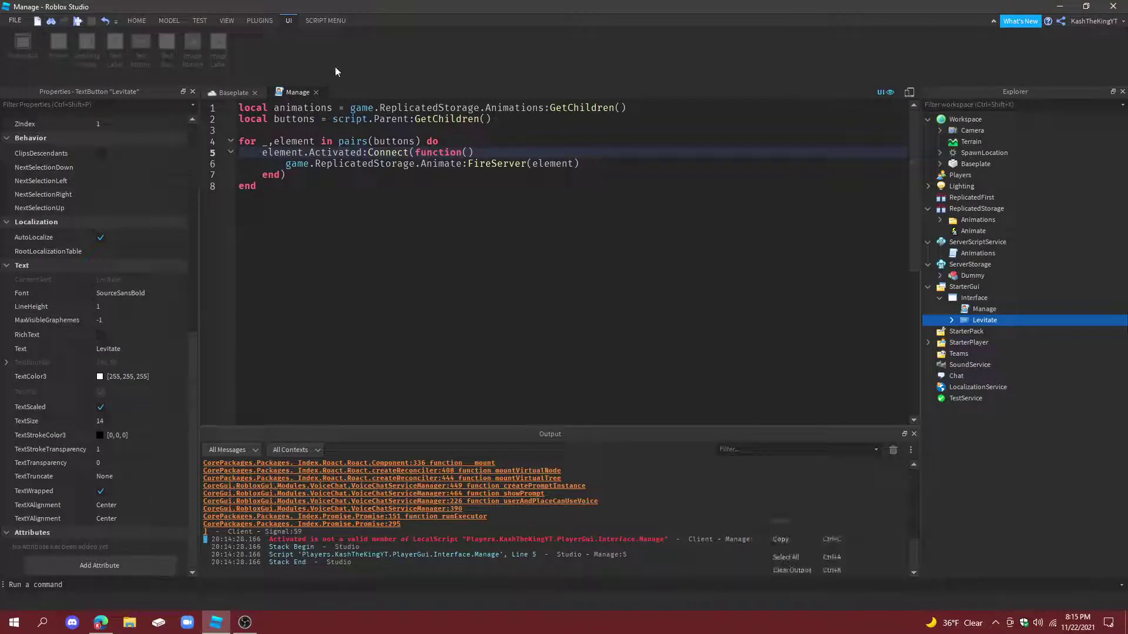
{"action": "left_click", "coordinate": [137, 20]}
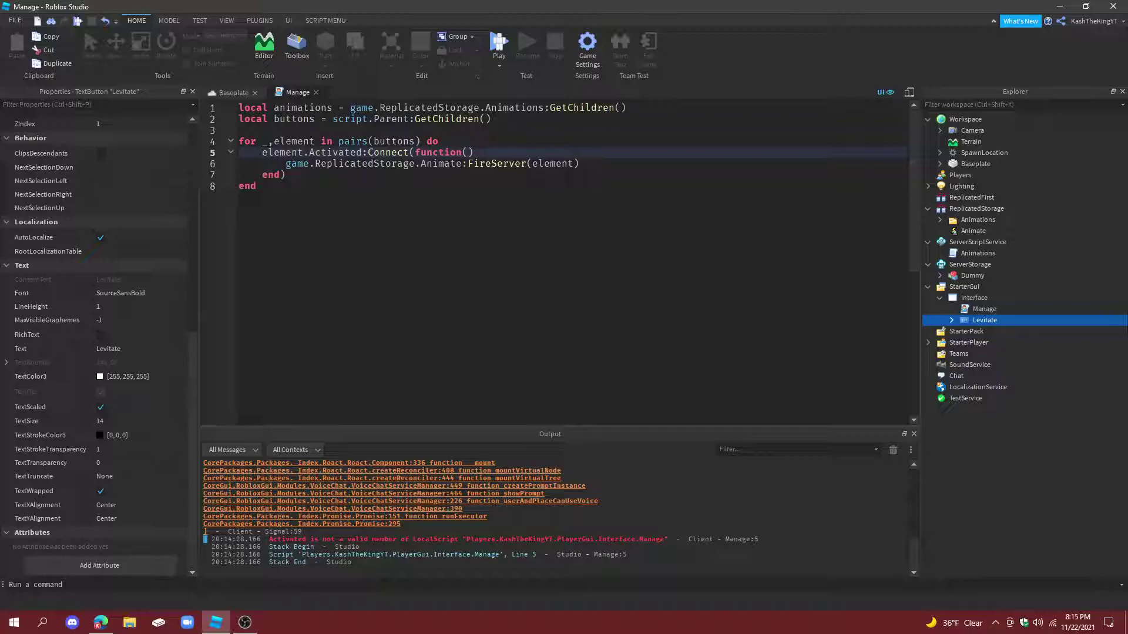
In the Manage script, declare local plr = game.Players.LocalPlayer and local char = plr.Character below the buttons variable
{"action": "left_click", "coordinate": [607, 113]}
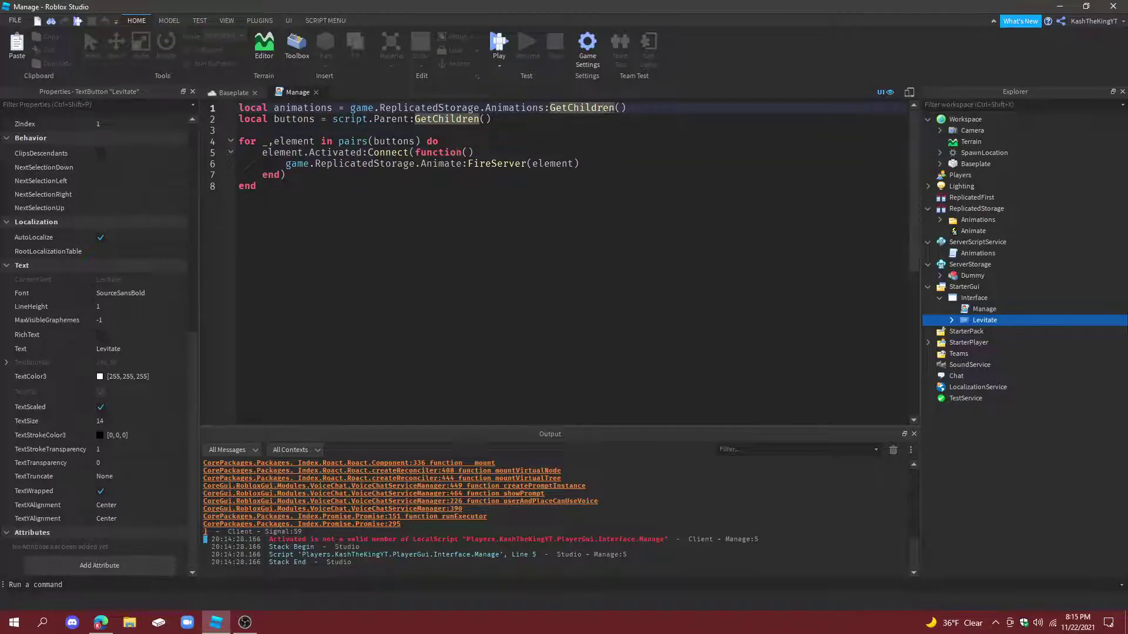
{"action": "left_click", "coordinate": [623, 122]}
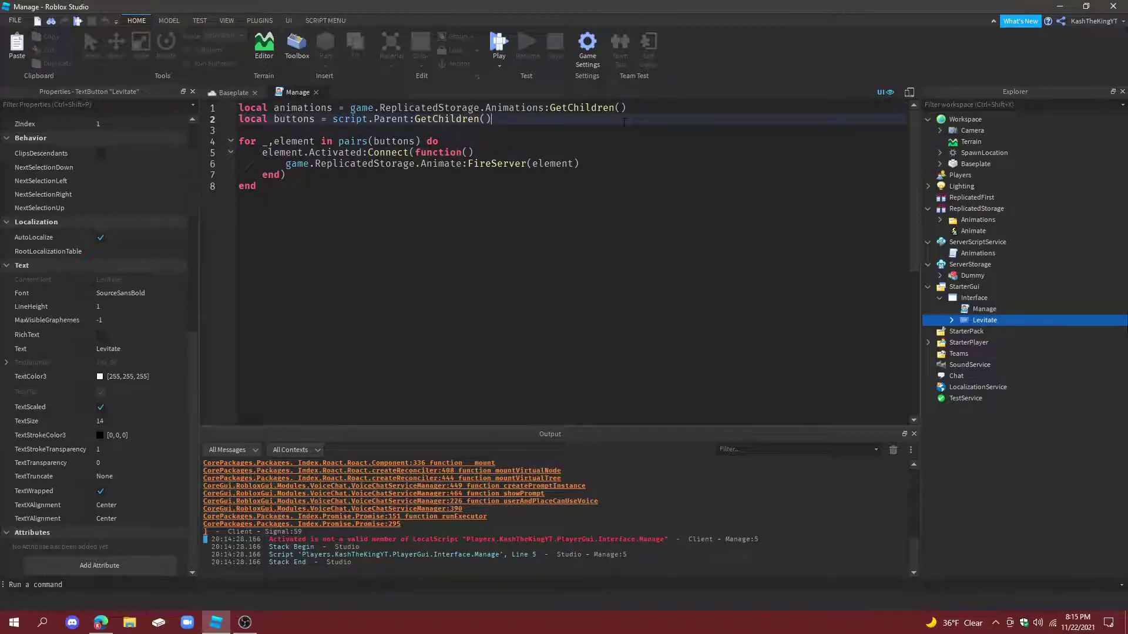
{"action": "key", "text": "Return"}
{"action": "key", "text": "Return"}
{"action": "type", "text": "for"}
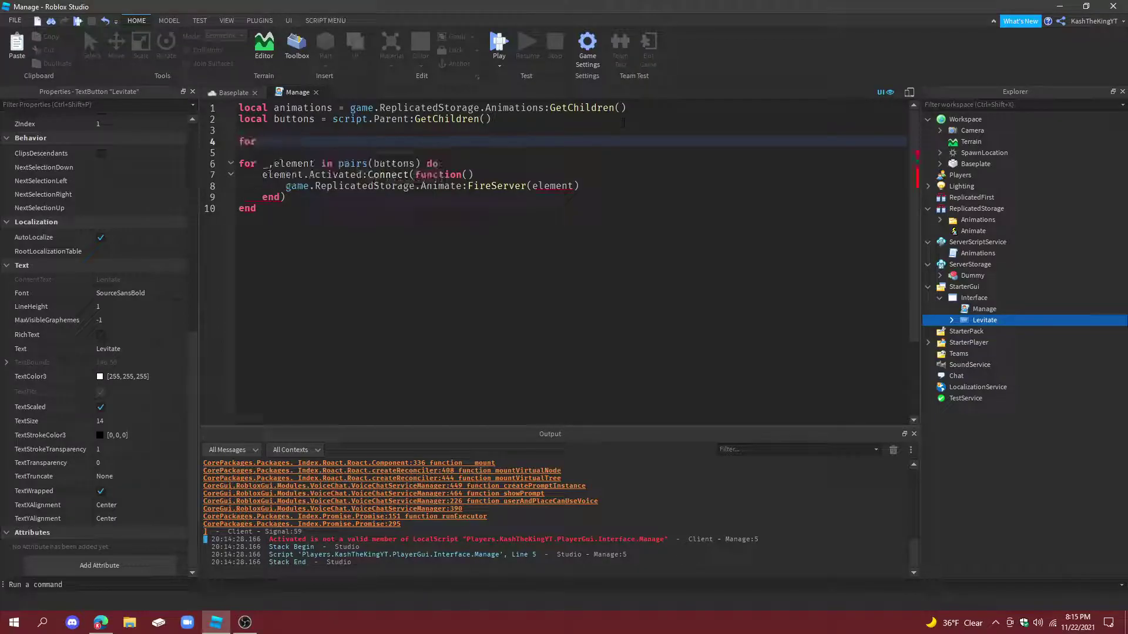
{"action": "key", "text": "BackSpace"}
{"action": "key", "text": "BackSpace"}
{"action": "key", "text": "BackSpace"}
{"action": "type", "text": "local plr = game.Players.LocalPlayer"}
{"action": "key", "text": "Return"}
{"action": "type", "text": "local char = plr.Cha"}
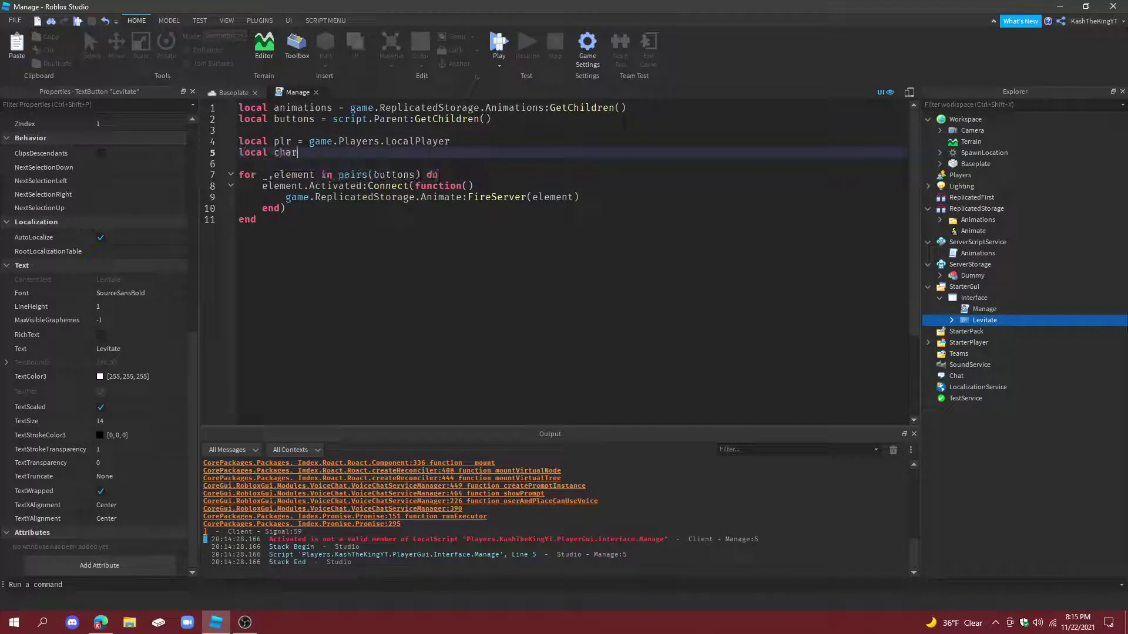
{"action": "key", "text": "Return"}
{"action": "key", "text": "Return"}
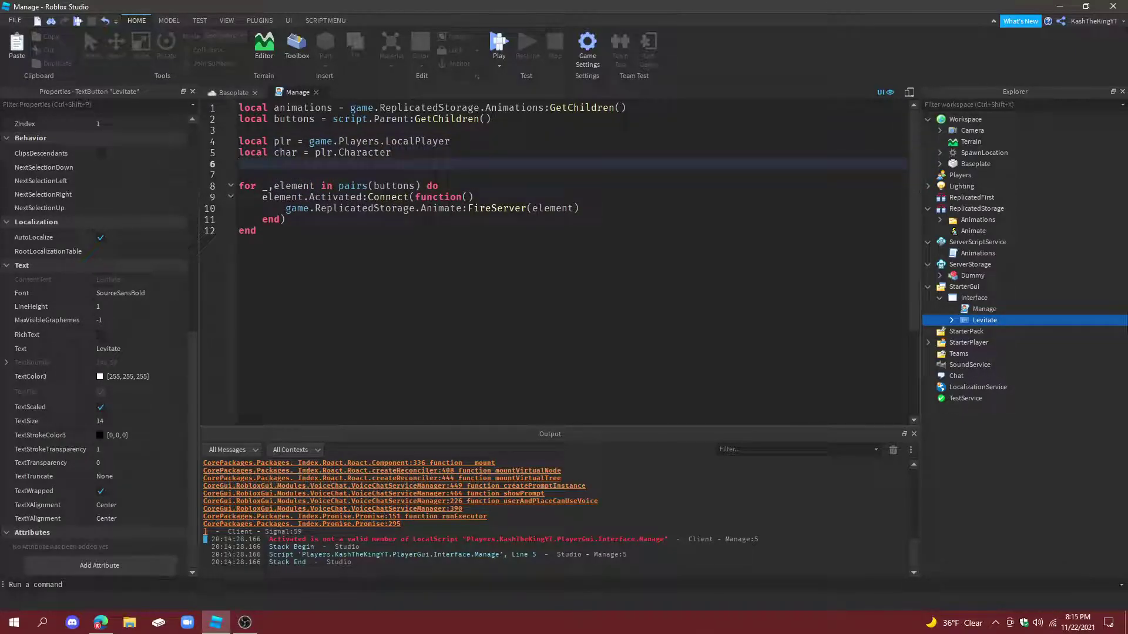
Below the char variable, add an empty loop reading for _,animation in pairs(animations) do, closed with end
{"action": "key", "text": "Return"}
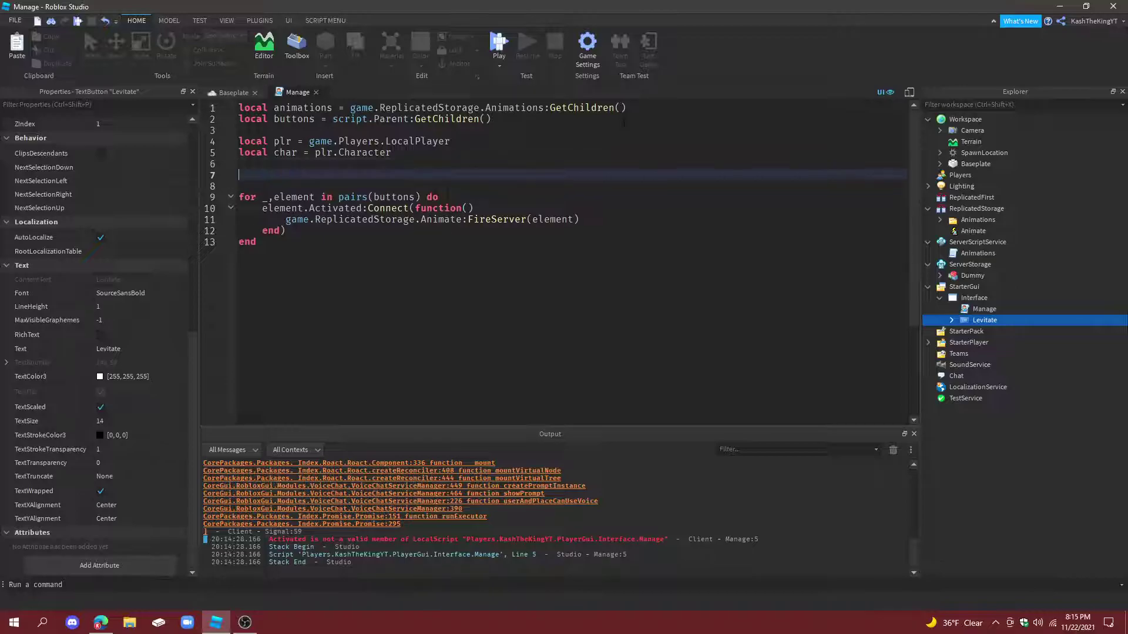
{"action": "type", "text": "plr."}
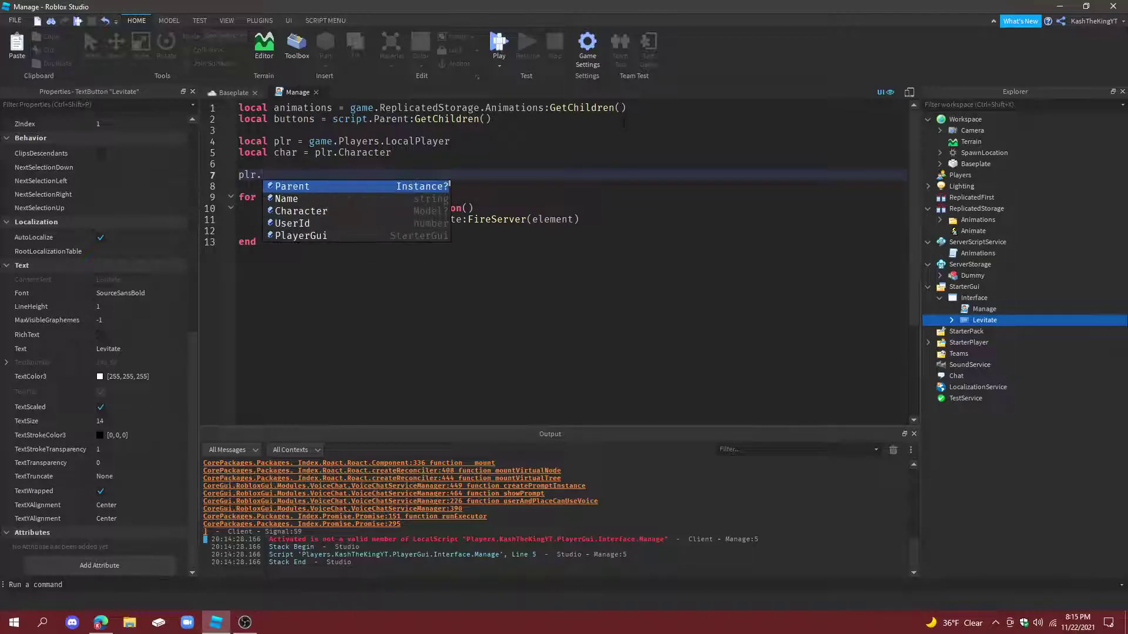
{"action": "type", "text": "C"}
{"action": "key", "text": "BackSpace"}
{"action": "key", "text": "BackSpace"}
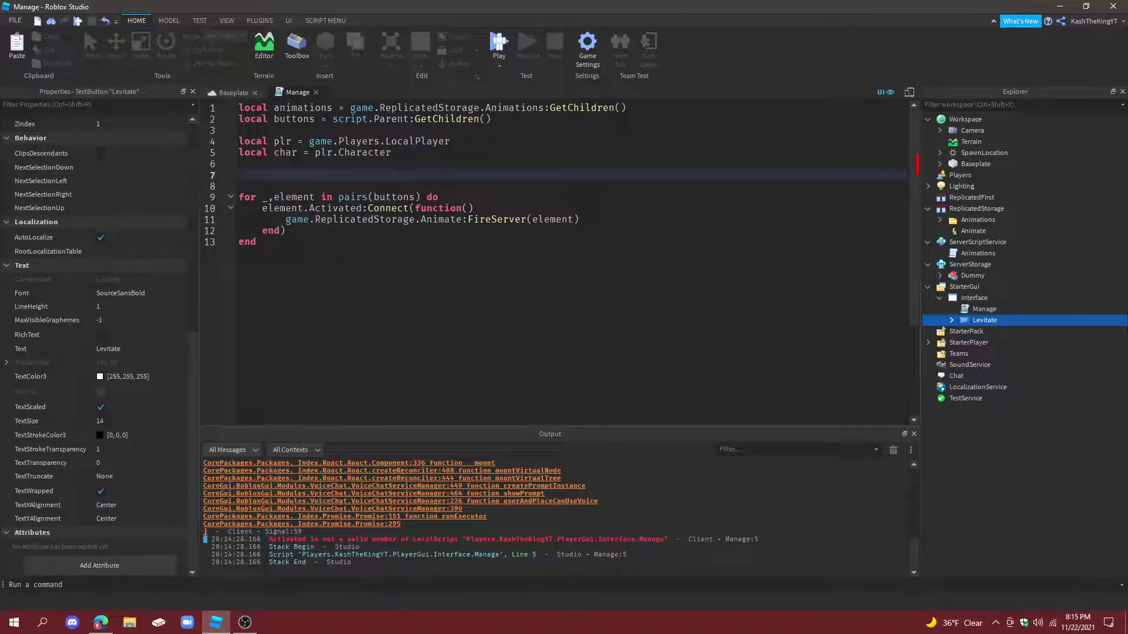
{"action": "type", "text": "char.Hu"}
{"action": "type", "text": "for "}
{"action": "type", "text": "_,animation in pairs(animations) do"}
{"action": "key", "text": "Return"}
{"action": "type", "text": "local hum ="}
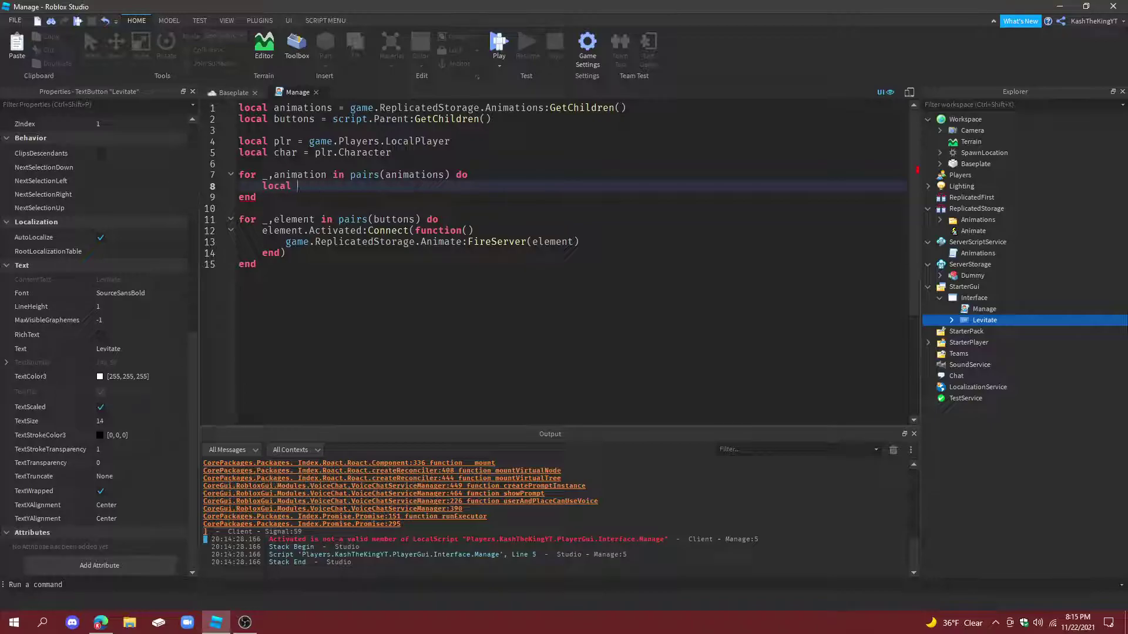
Declare local hum = char:FindFirstChild("Humanoid") directly below the char variable
{"action": "left_click", "coordinate": [418, 153]}
{"action": "key", "text": "Return"}
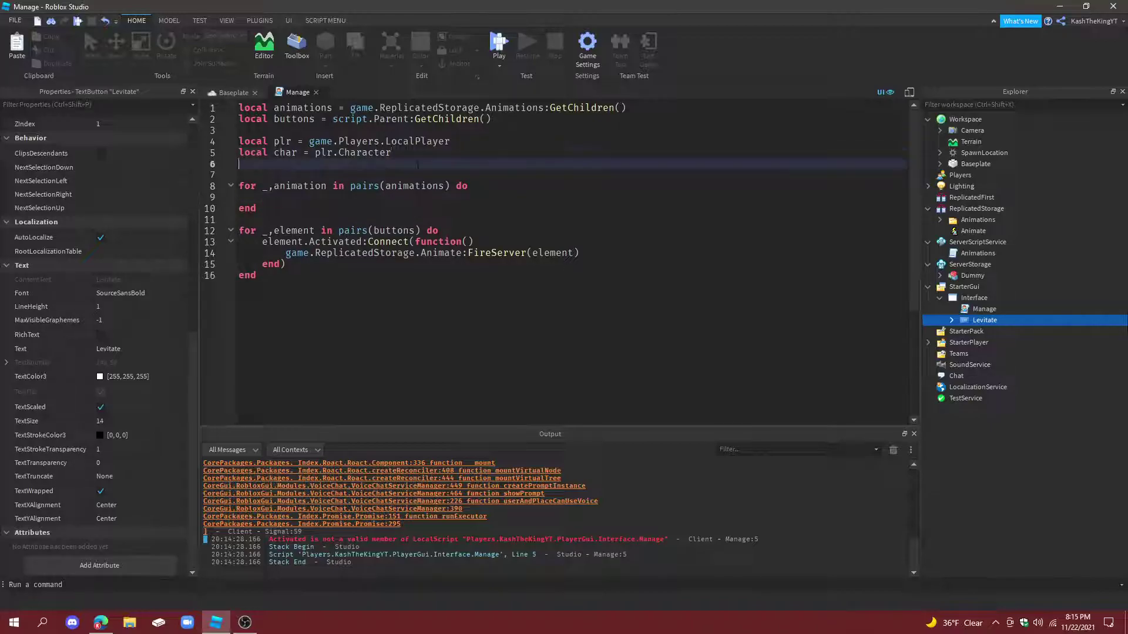
{"action": "type", "text": "local hum = char:F"}
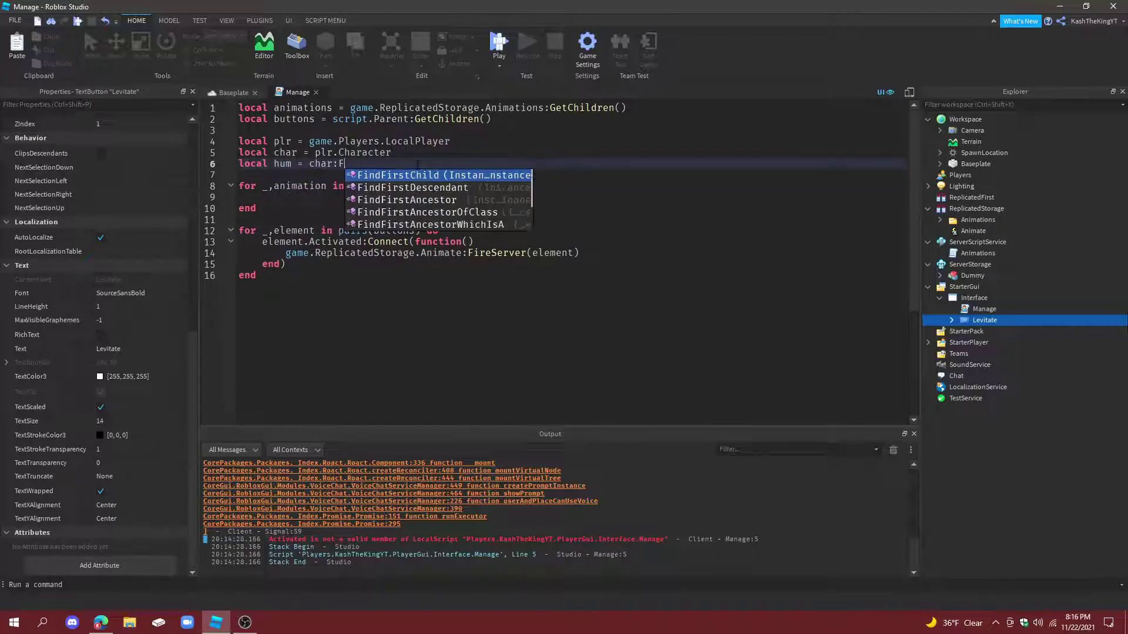
{"action": "type", "text": "indFirstChild(\"Humanoid"}
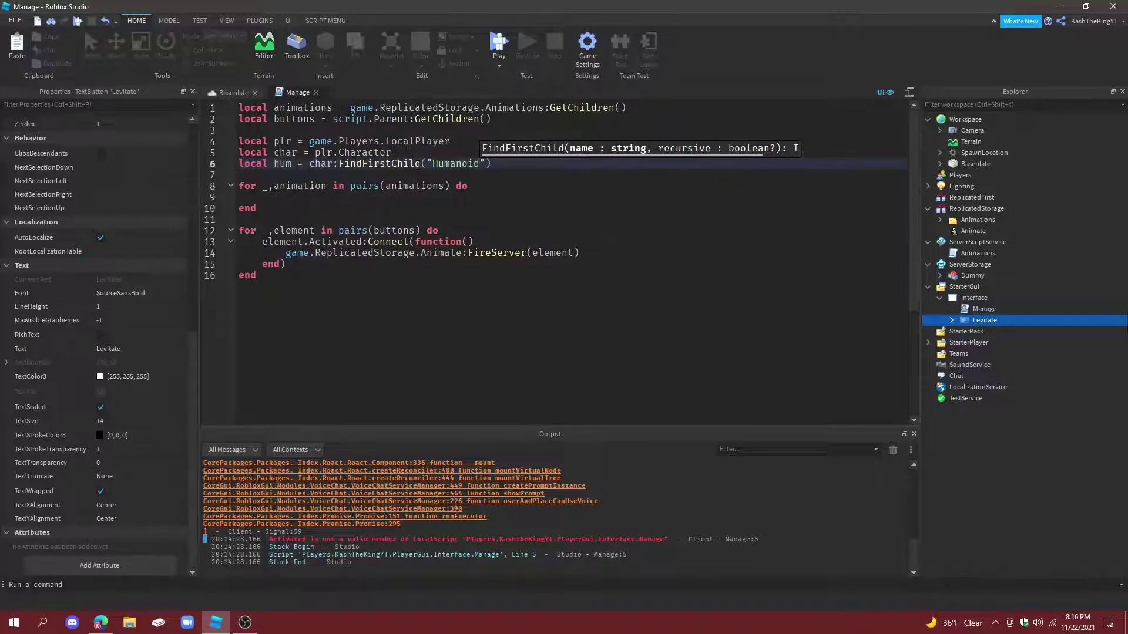
Inside the animations loop, add an if hum then block that calls hum:LoadAnimation(animation), and close the Manage script
{"action": "key", "text": "Down"}
{"action": "key", "text": "Down"}
{"action": "key", "text": "Down"}
{"action": "type", "text": "if hum then"}
{"action": "key", "text": "Return"}
{"action": "type", "text": "h"}
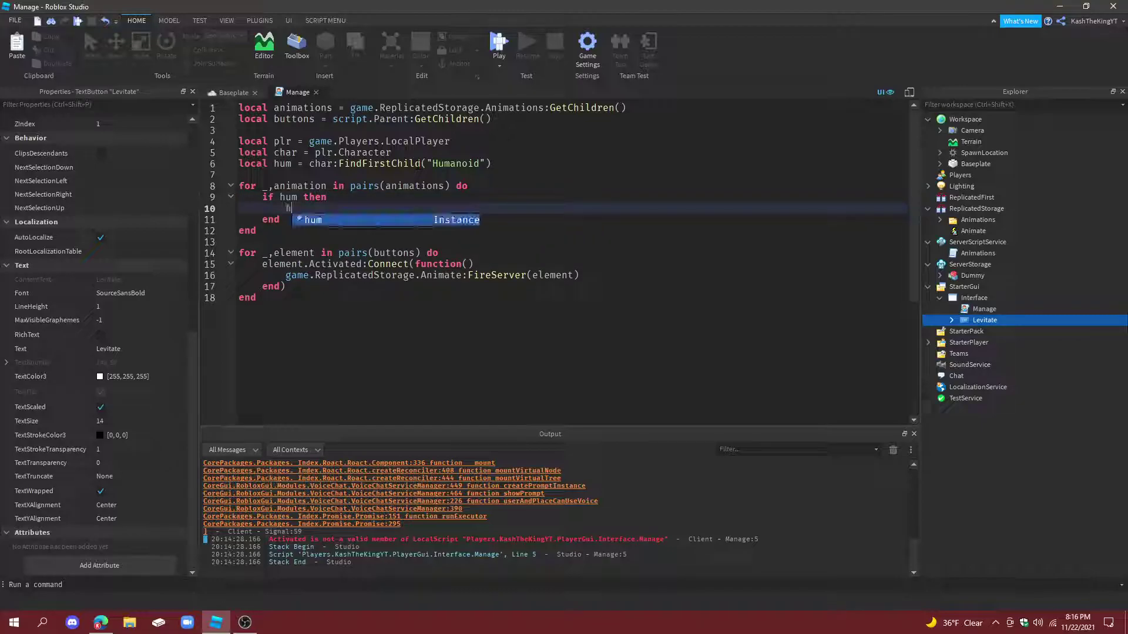
{"action": "type", "text": "um:Loa"}
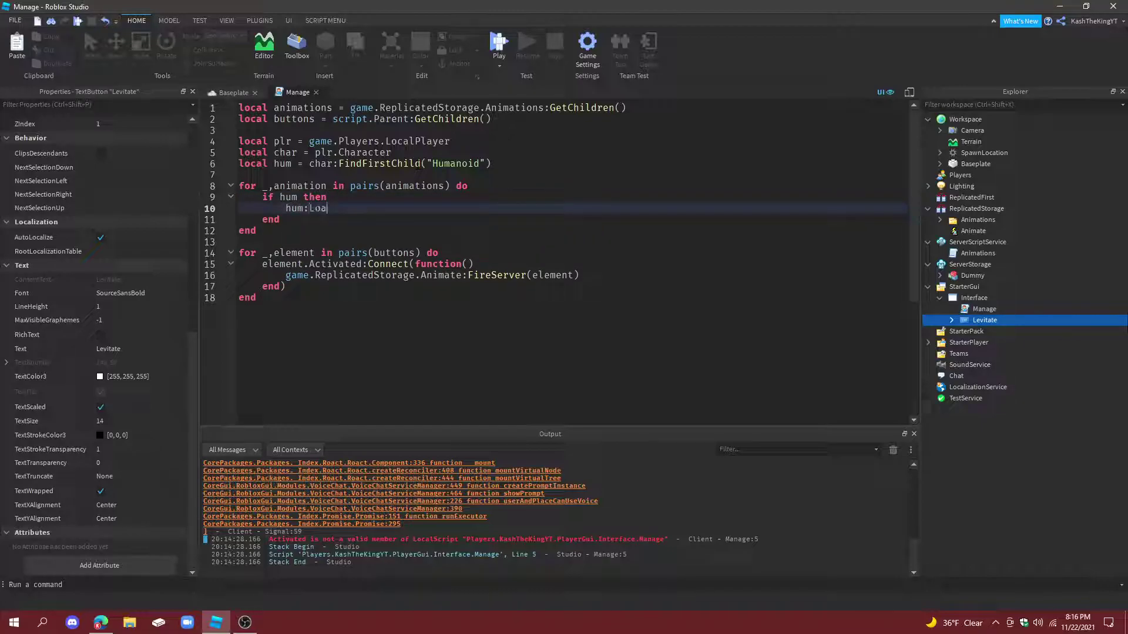
{"action": "type", "text": "dAnimation(animation"}
{"action": "left_click", "coordinate": [316, 92]}
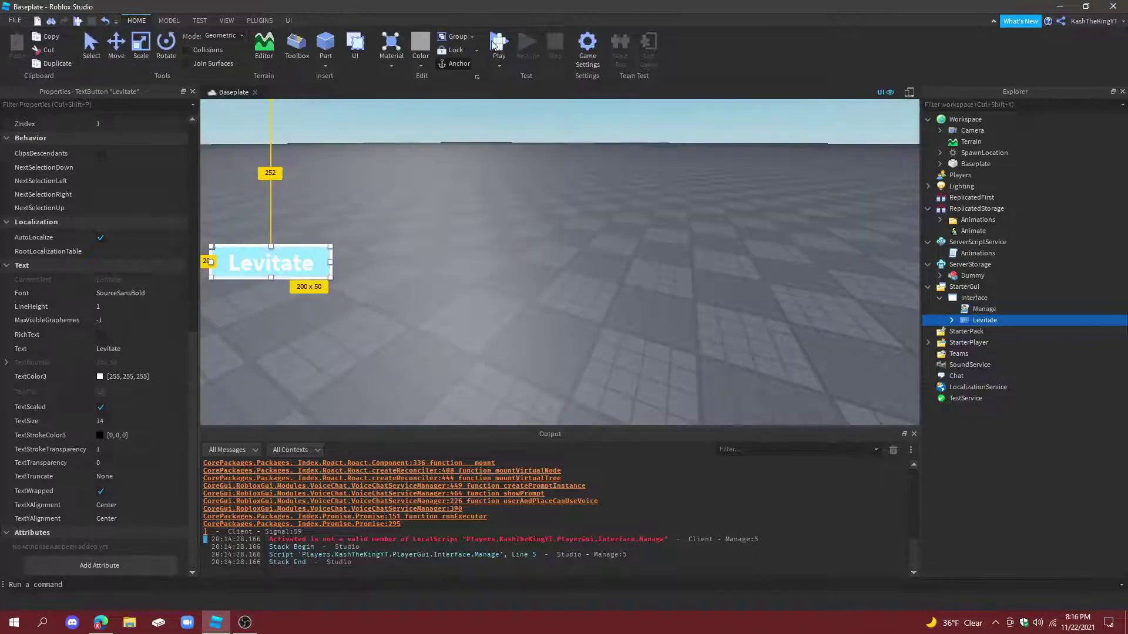
Play-test the place, triggering the Levitate button repeatedly while walking, jumping and viewing the character from different angles
{"action": "left_click", "coordinate": [497, 47]}
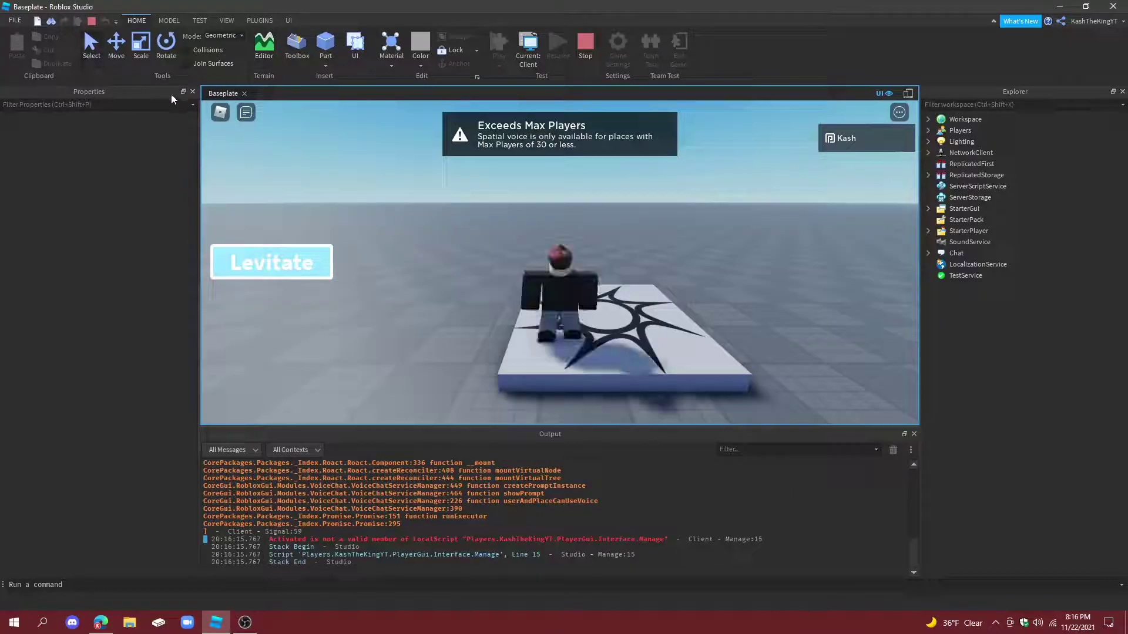
{"action": "key", "text": "w"}
{"action": "key", "text": "space"}
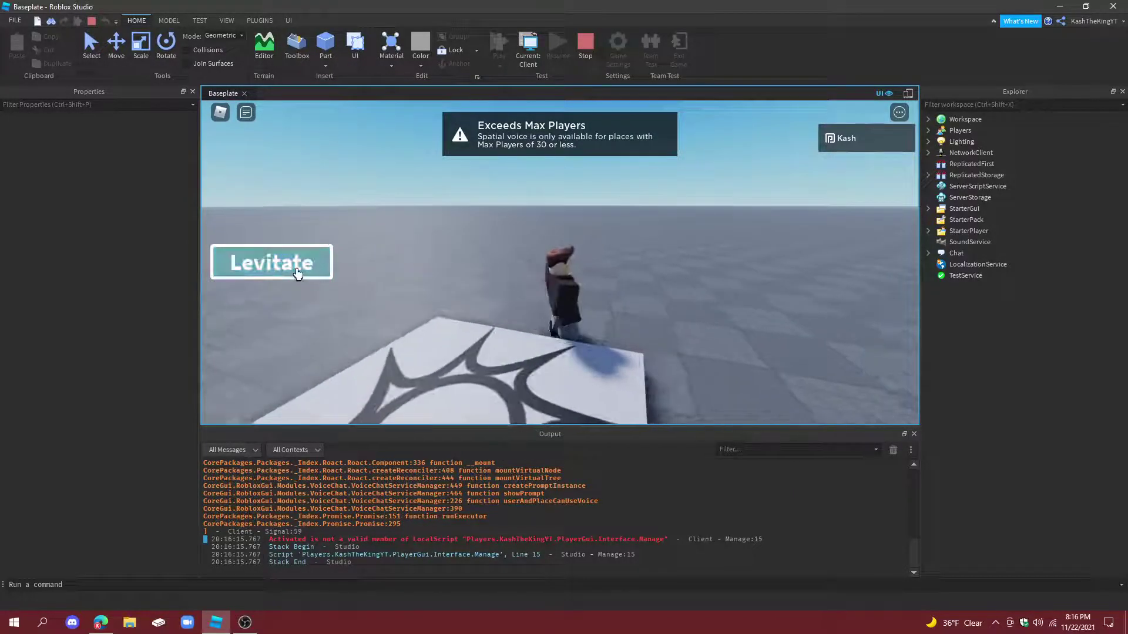
{"action": "left_click", "coordinate": [298, 271]}
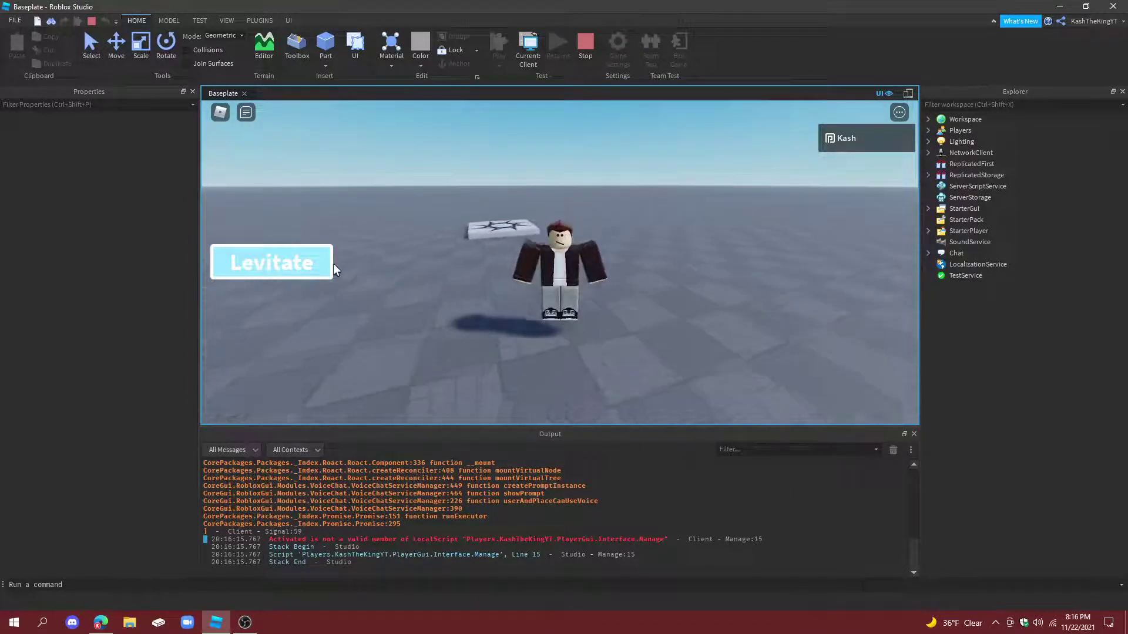
{"action": "left_click", "coordinate": [305, 262]}
{"action": "key", "text": "a"}
{"action": "key", "text": "space"}
{"action": "right_click_drag", "start_coordinate": [370, 247], "coordinate": [370, 246]}
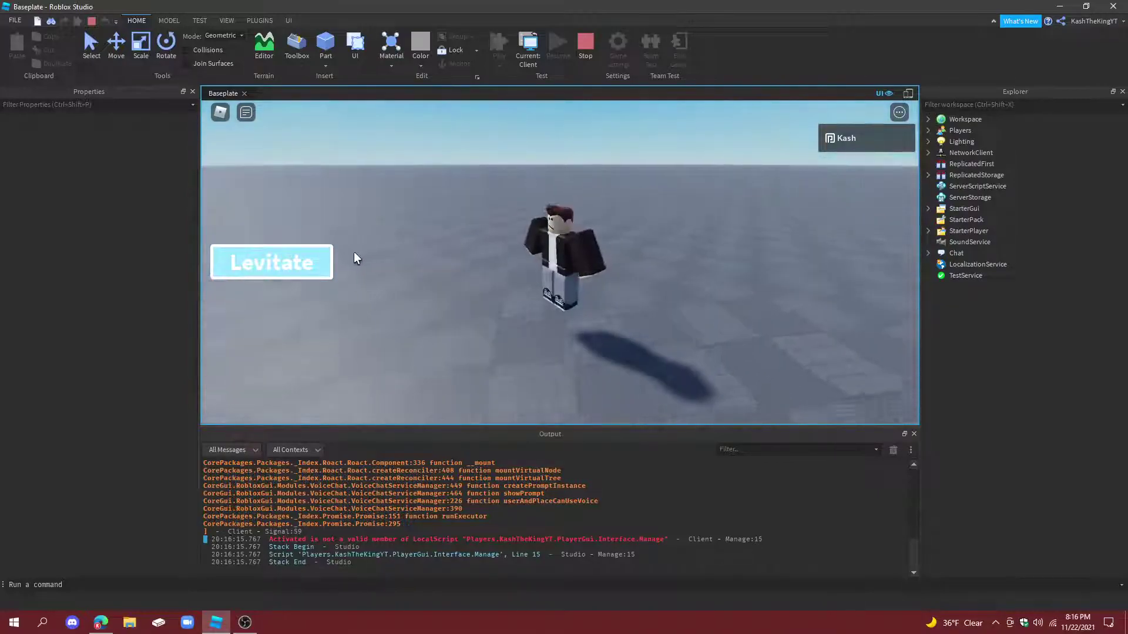
{"action": "left_click", "coordinate": [283, 269]}
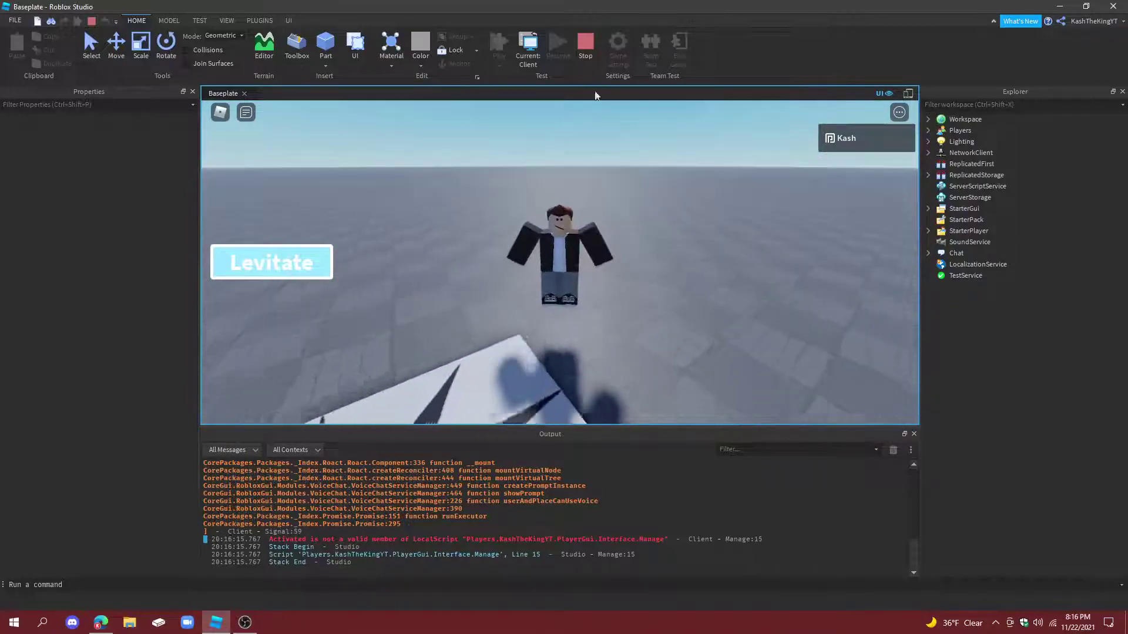
{"action": "left_click", "coordinate": [298, 264]}
{"action": "key", "text": "s"}
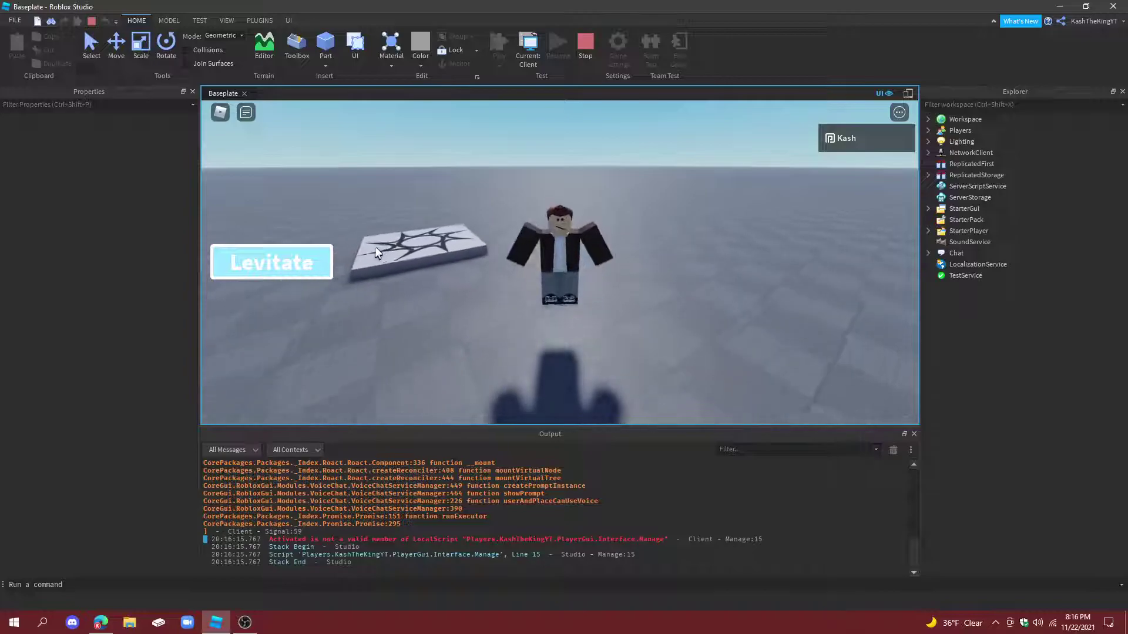
{"action": "right_click_drag", "start_coordinate": [374, 246], "coordinate": [470, 250]}
{"action": "left_click", "coordinate": [285, 262]}
{"action": "key", "text": "s"}
{"action": "key", "text": "space"}
{"action": "key", "text": "space"}
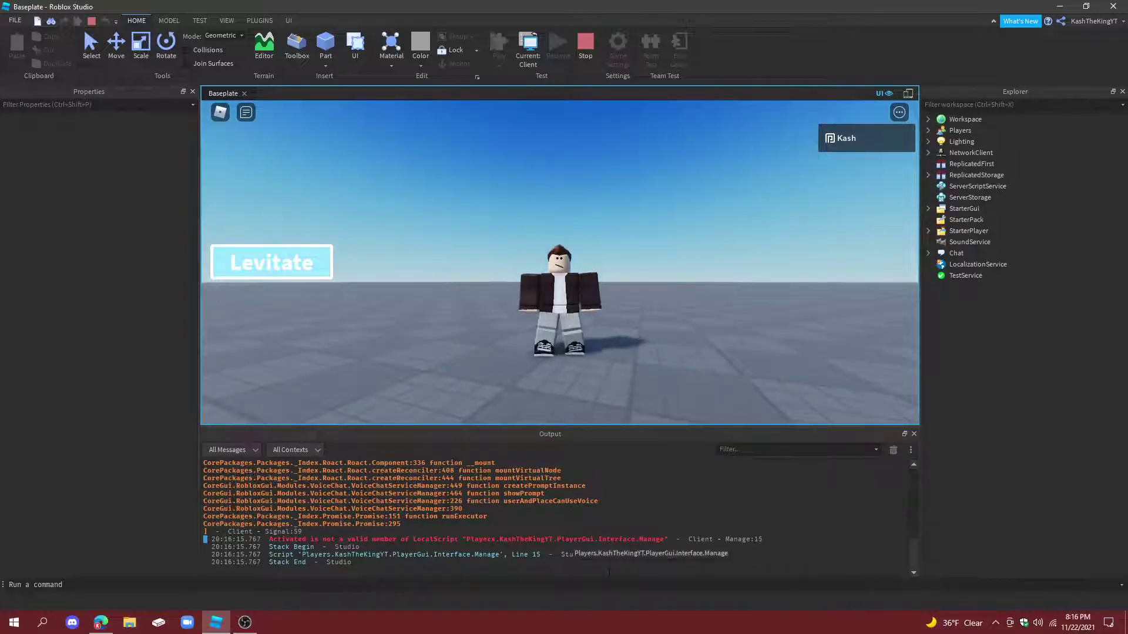
Open the Manage script from the Activated error, replace the buttons loop's cut Activated connection with an unfinished if, and end the play test
{"action": "left_click", "coordinate": [593, 539]}
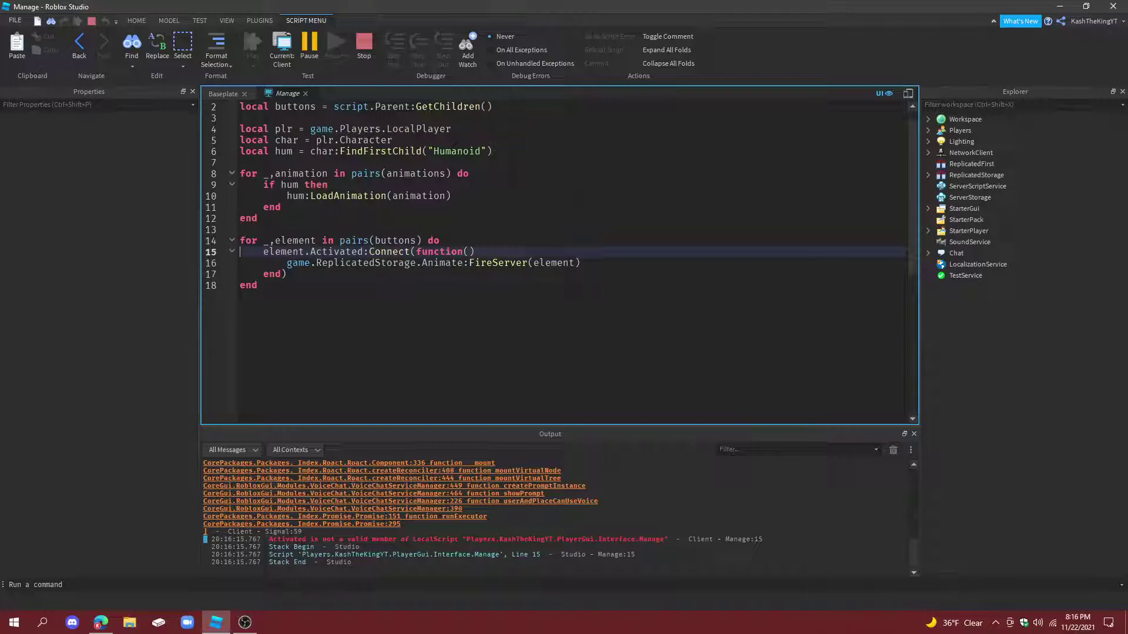
{"action": "left_click_drag", "start_coordinate": [314, 274], "coordinate": [263, 251]}
{"action": "key", "text": "ctrl+c"}
{"action": "key", "text": "BackSpace"}
{"action": "type", "text": "if"}
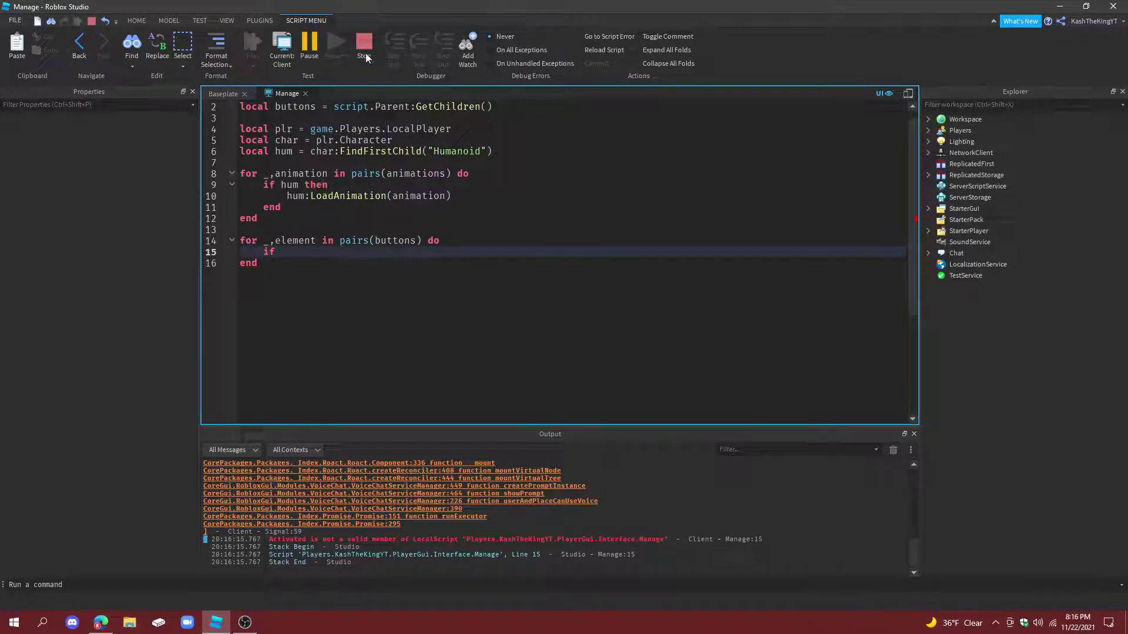
{"action": "left_click", "coordinate": [364, 47]}
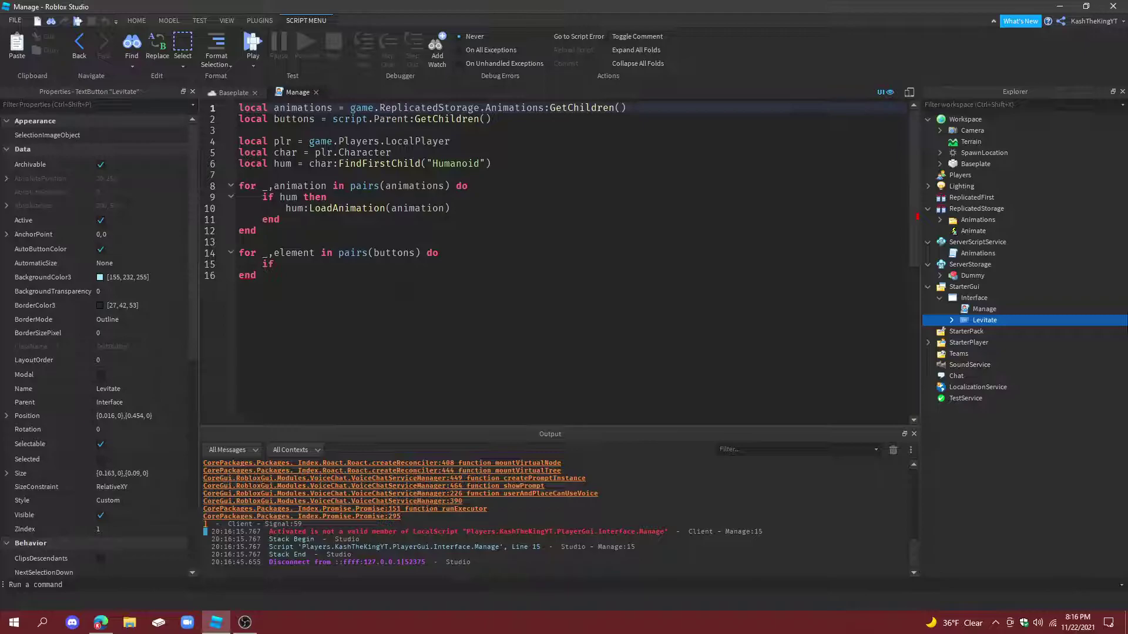
Complete the condition as if element:isA("TextButton") then in the buttons loop and paste the Activated connection inside it
{"action": "left_click", "coordinate": [306, 264]}
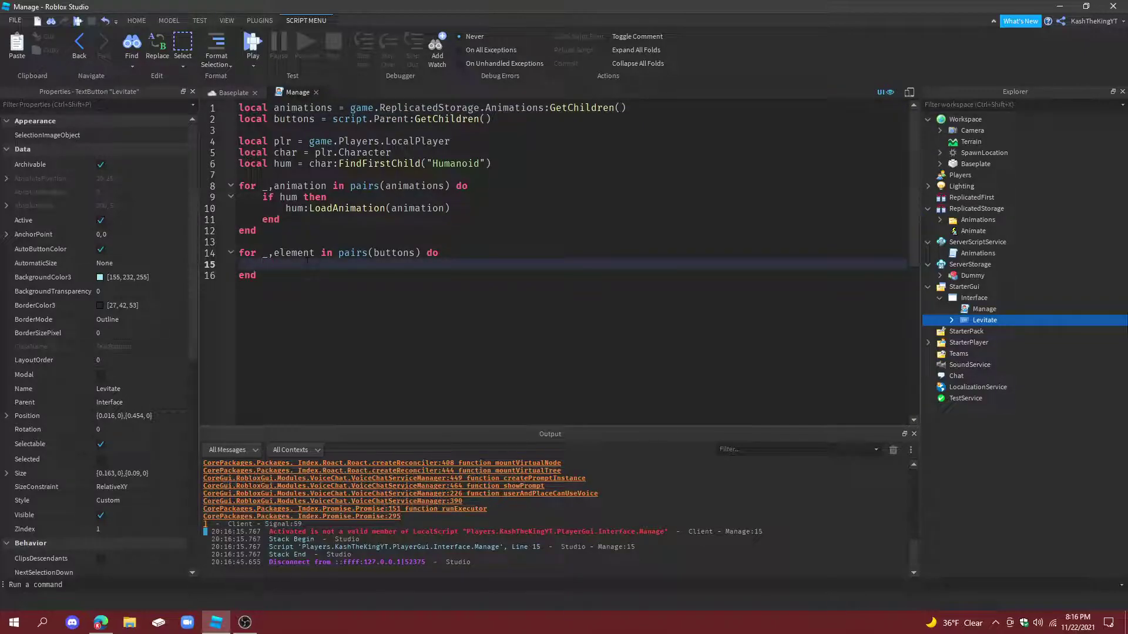
{"action": "type", "text": "element:isA"}
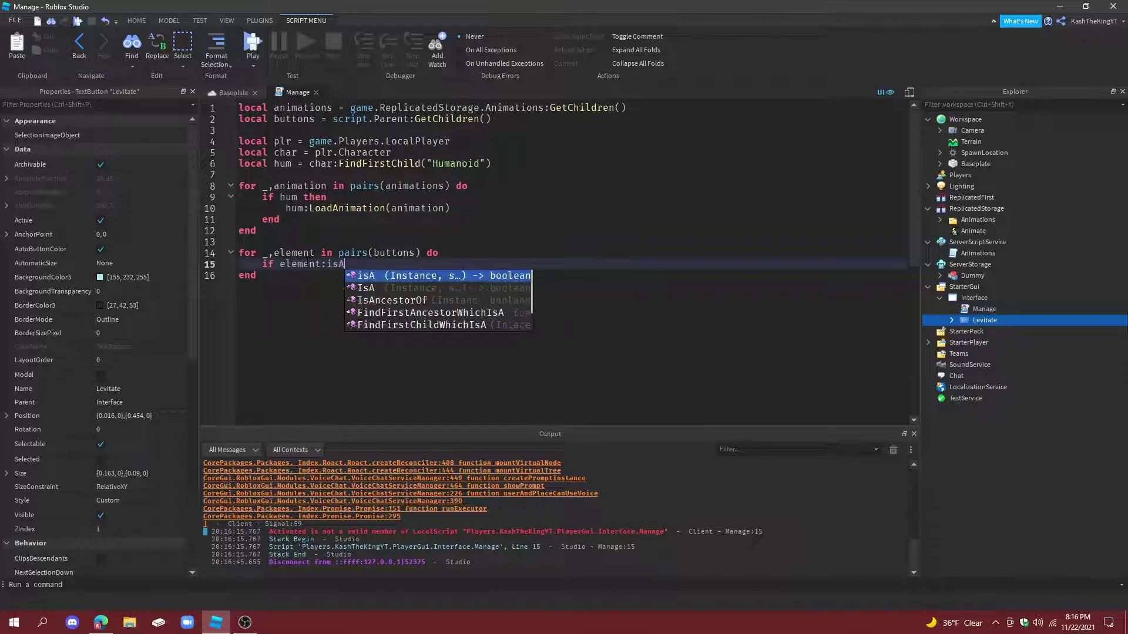
{"action": "type", "text": "(\"TextB"}
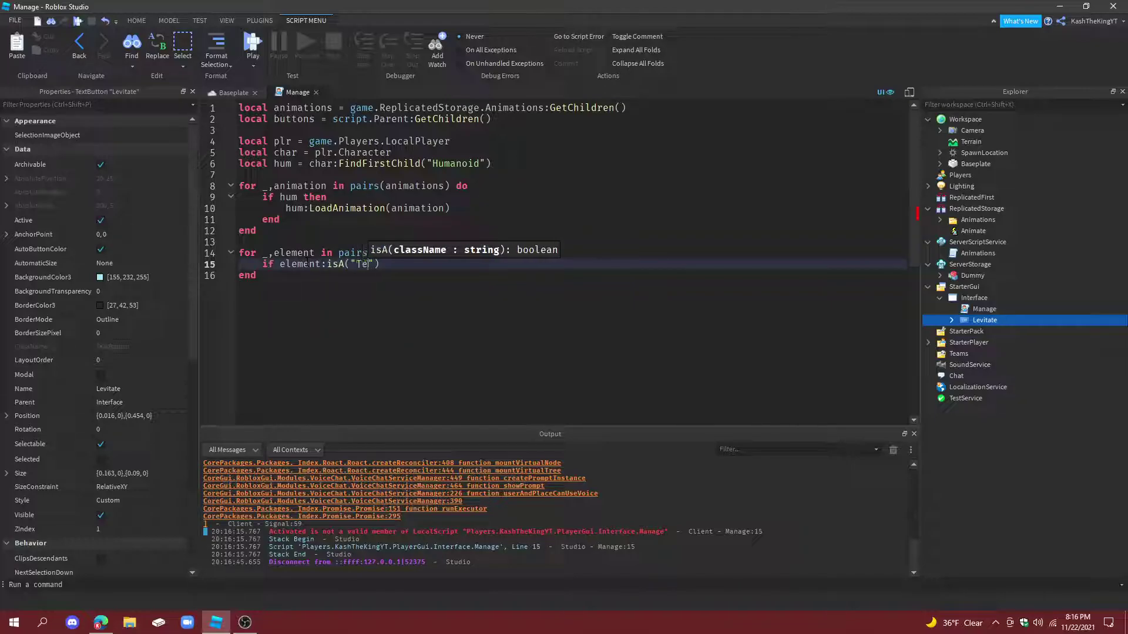
{"action": "type", "text": "utton\") then"}
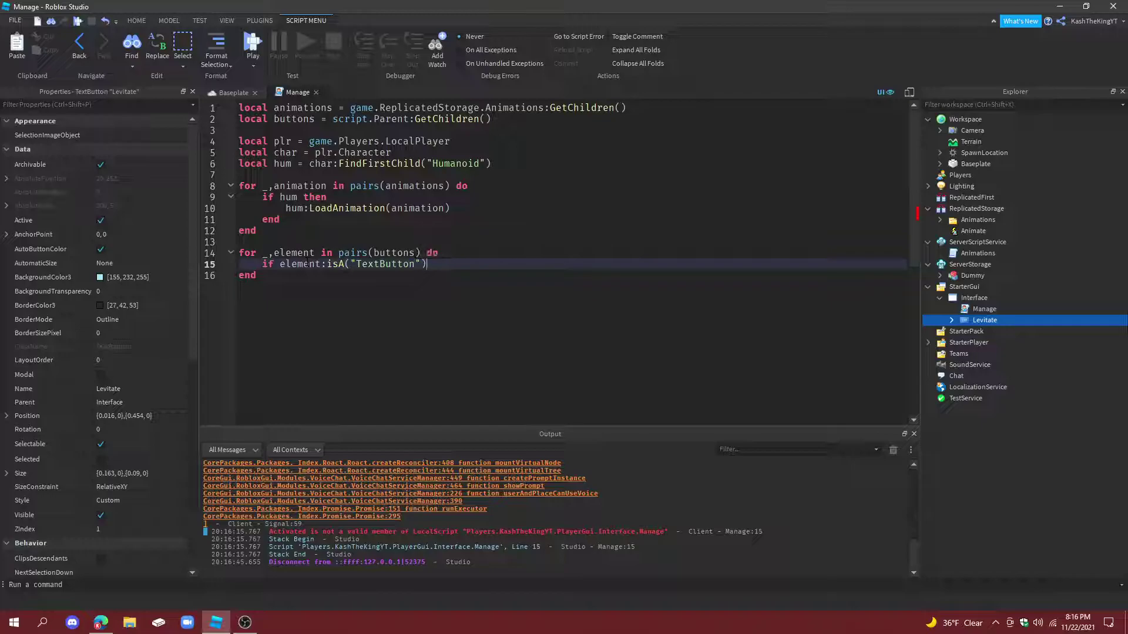
{"action": "key", "text": "Return"}
{"action": "key", "text": "ctrl+v"}
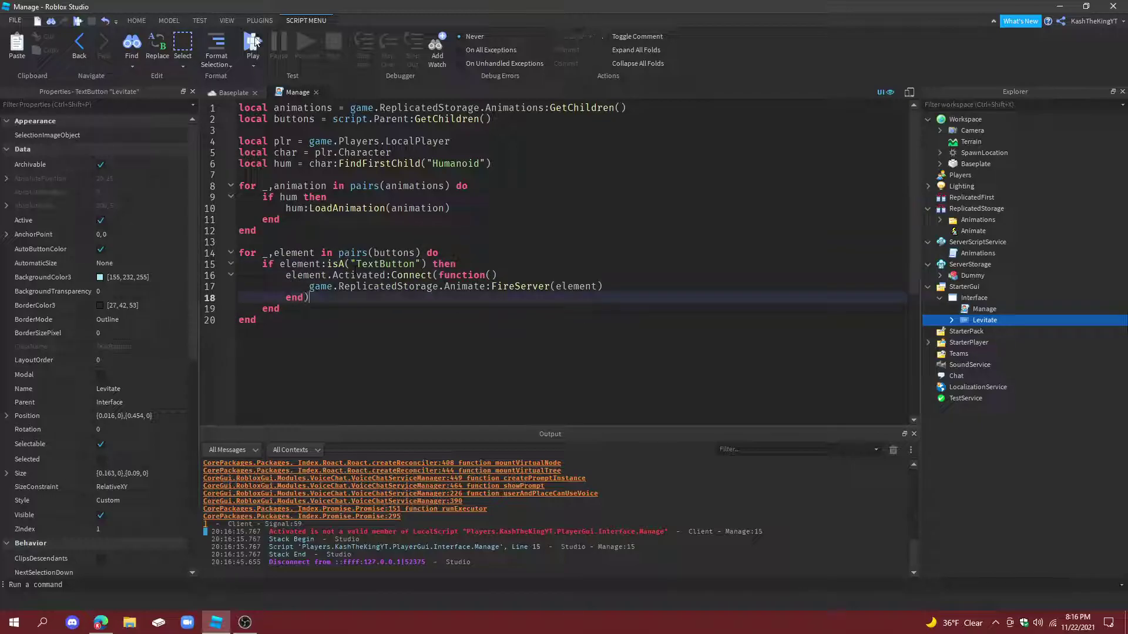
Run a play test of the corrected Manage script and toggle the Levitate button several times
{"action": "left_click", "coordinate": [254, 42]}
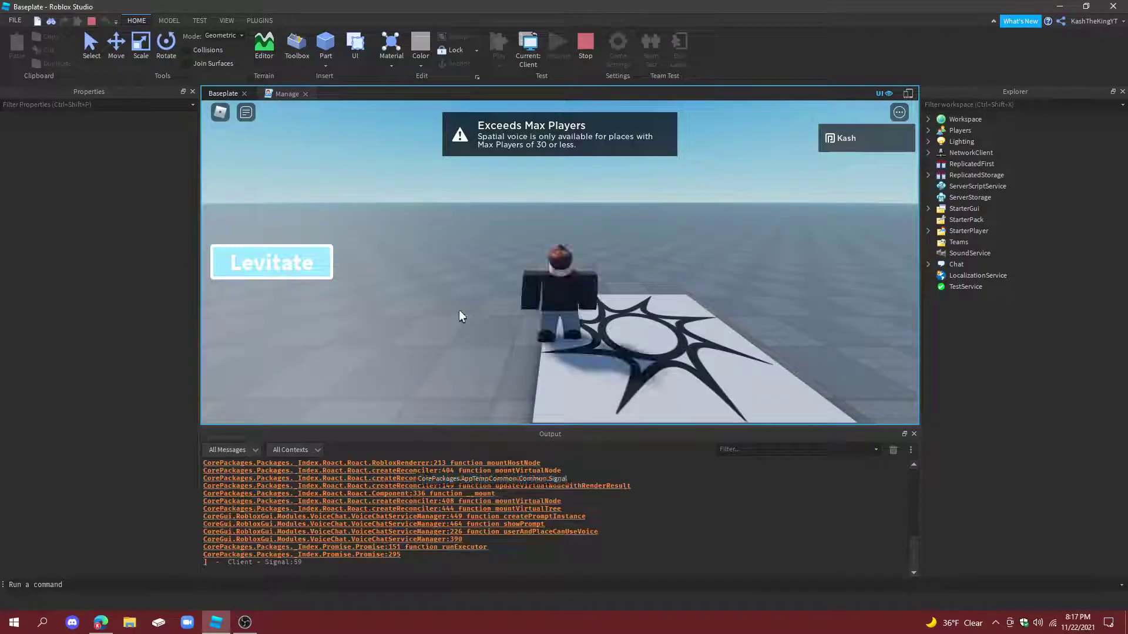
{"action": "left_click", "coordinate": [280, 264]}
{"action": "right_click_drag", "start_coordinate": [348, 257], "coordinate": [347, 257]}
{"action": "left_click", "coordinate": [257, 260]}
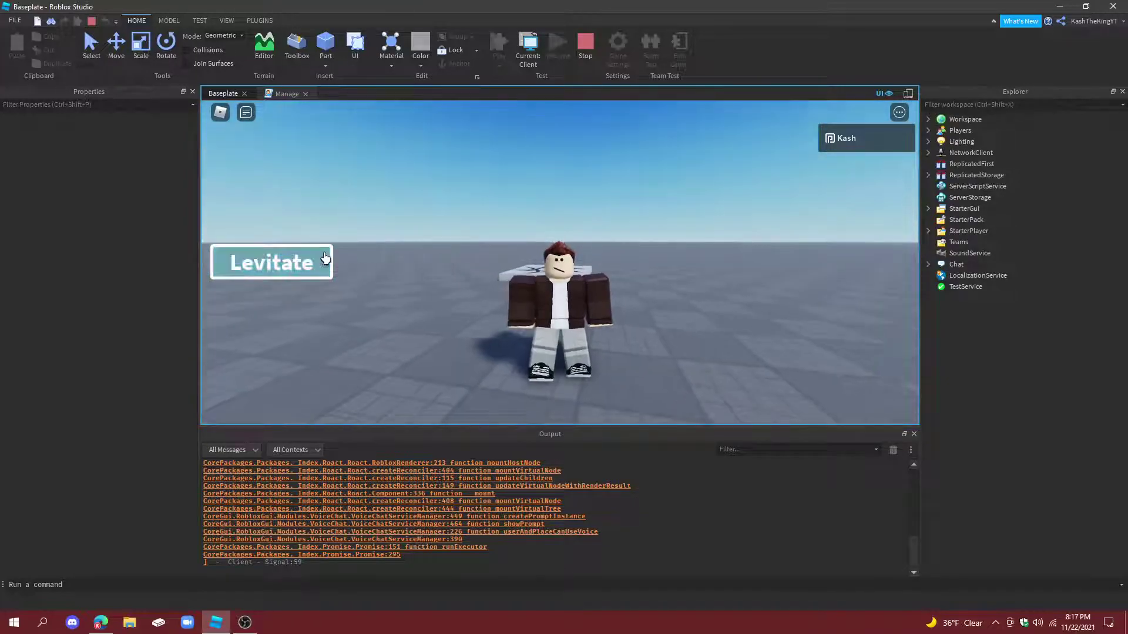
{"action": "left_click", "coordinate": [324, 258]}
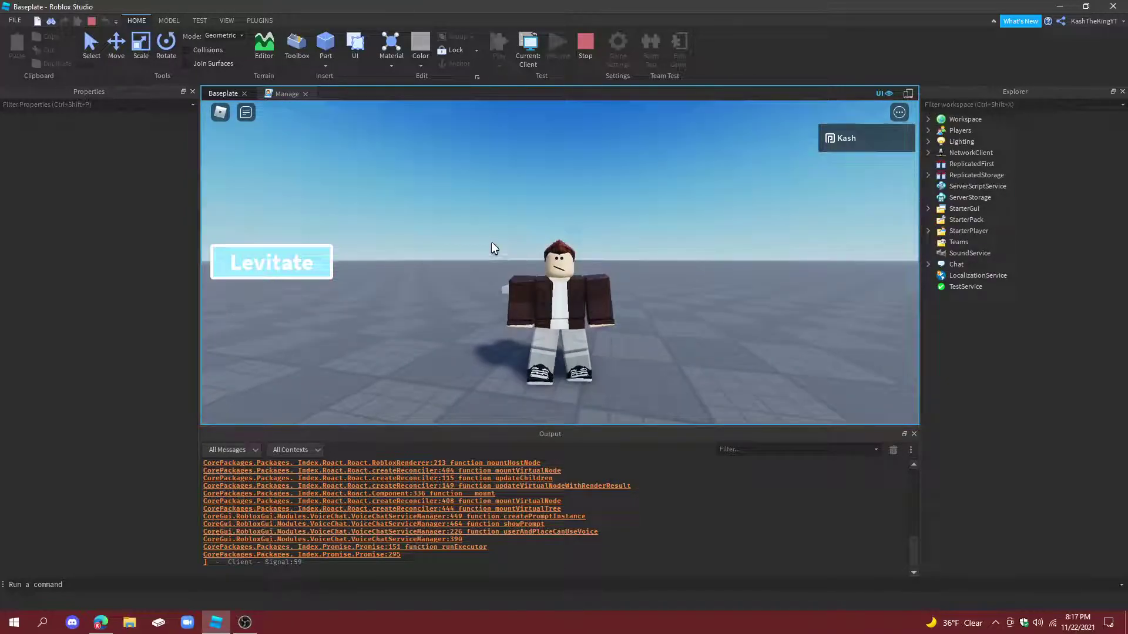